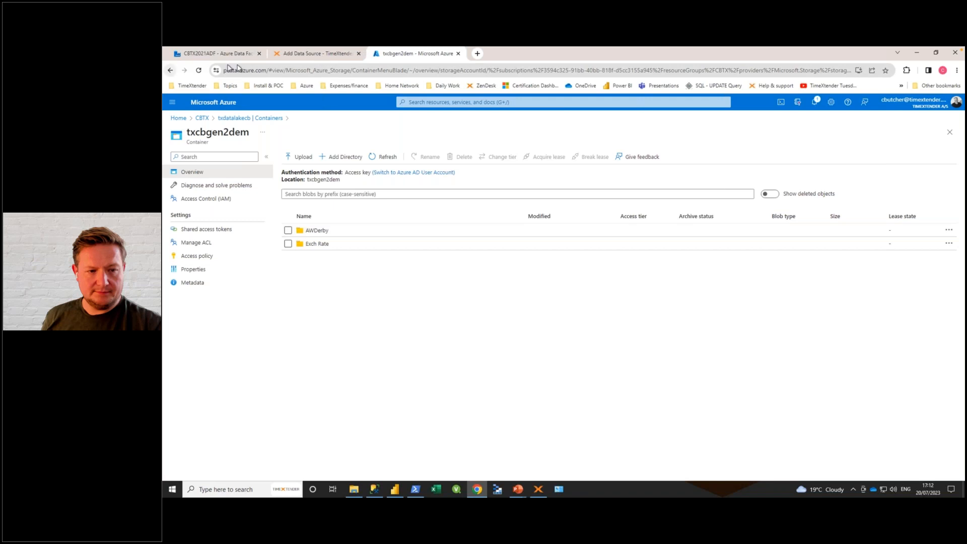
Step: Check the Azure Data Factory pipeline run, and browse the list of data sources in the TimeXtender portal
{"action": "left_click", "coordinate": [208, 56]}
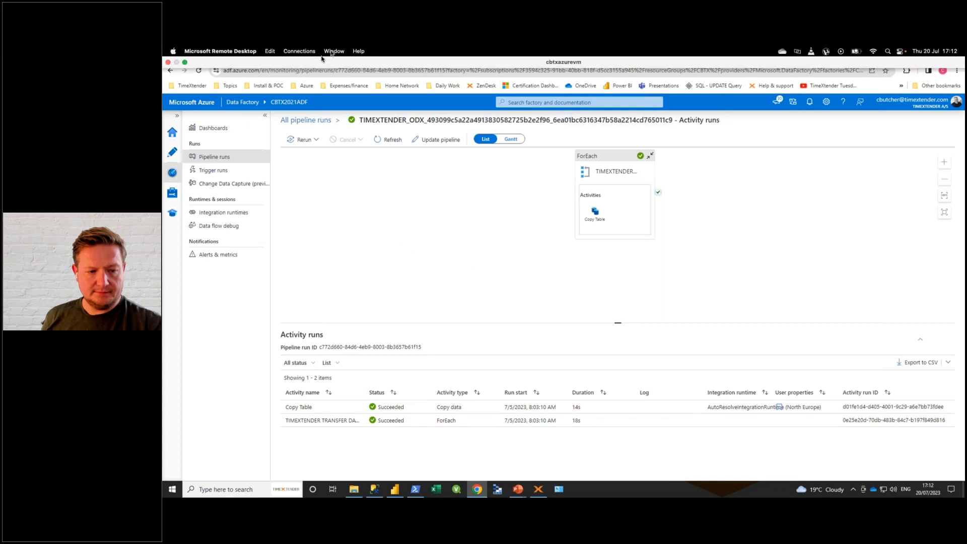
{"action": "left_click", "coordinate": [305, 54]}
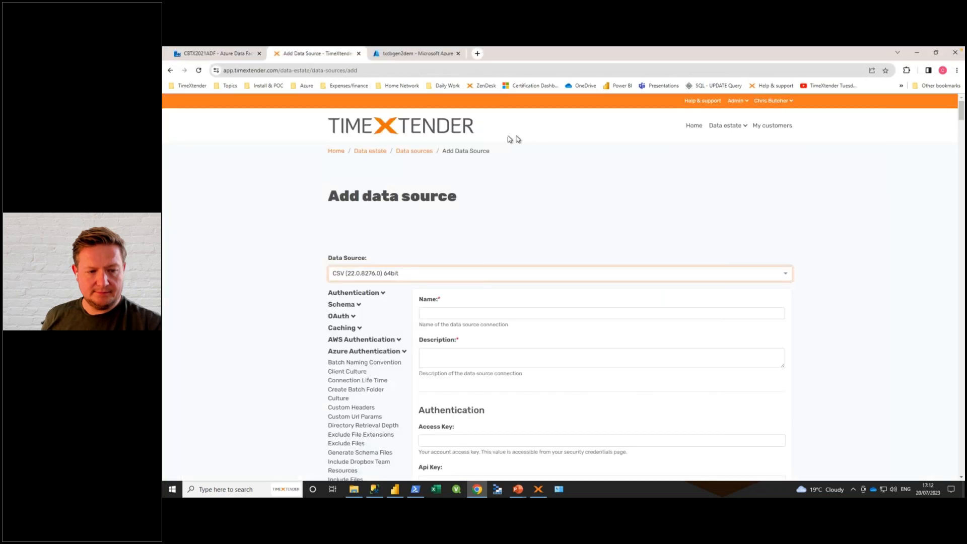
{"action": "left_click", "coordinate": [728, 130]}
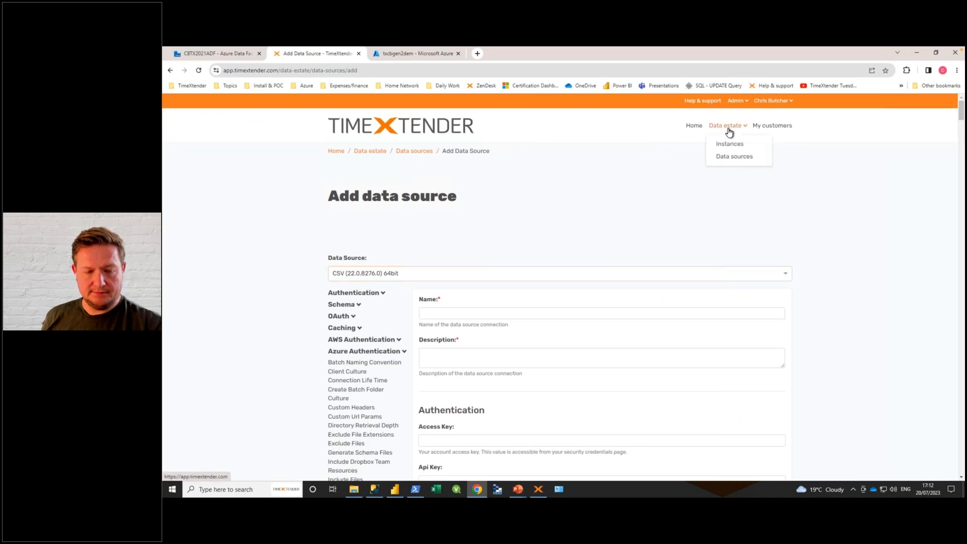
{"action": "left_click", "coordinate": [734, 157]}
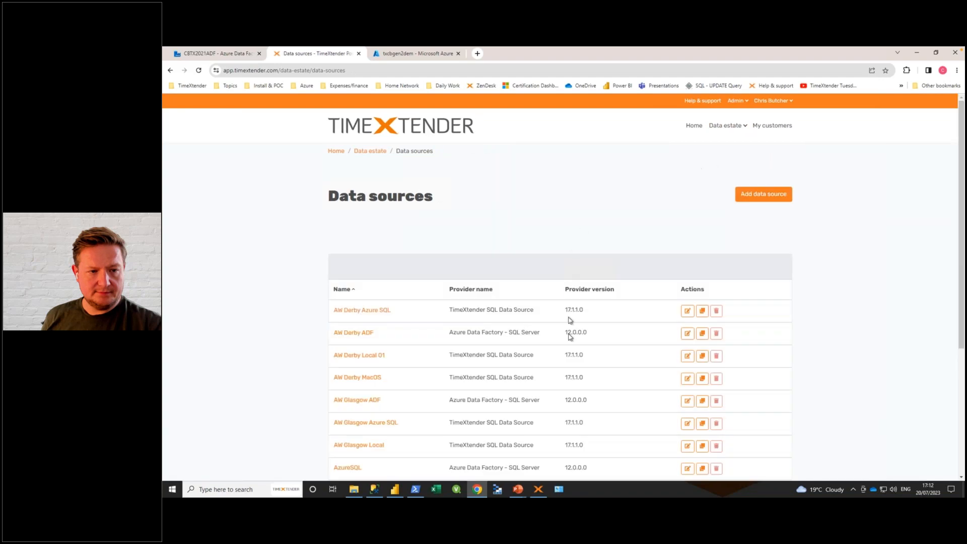
{"action": "scroll", "coordinate": [629, 309], "scroll_direction": "down", "scroll_amount": 4}
{"action": "scroll", "coordinate": [611, 306], "scroll_direction": "up", "scroll_amount": 4}
Step: Start a new data source in the portal with the Microsoft Dynamics 365 Business Central (22.0.8257.0) 64bit provider
{"action": "left_click", "coordinate": [767, 195]}
{"action": "left_click", "coordinate": [451, 272]}
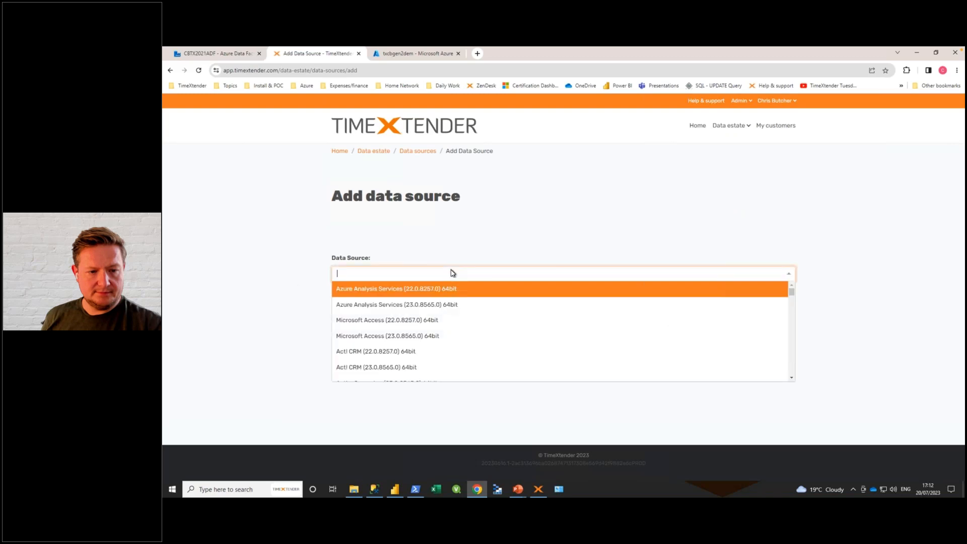
{"action": "scroll", "coordinate": [463, 345], "scroll_direction": "down", "scroll_amount": 10}
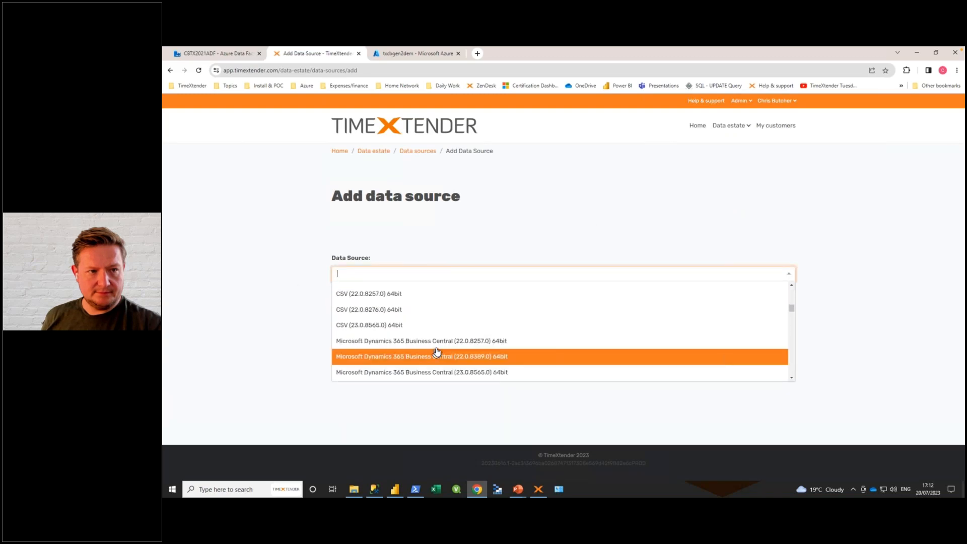
{"action": "left_click", "coordinate": [455, 340]}
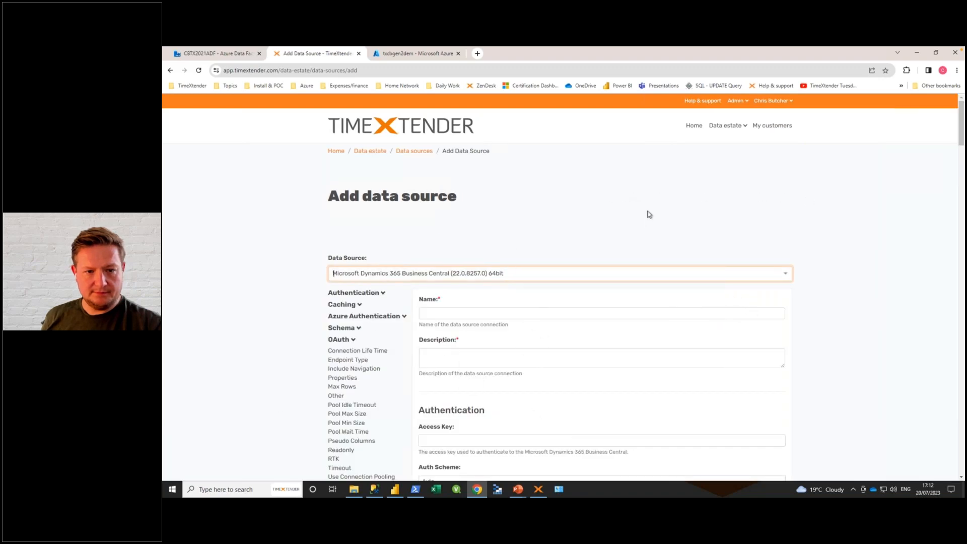
Step: Switch to the TimeXtender desktop application and start a new data source named AW2019 under DemODXV21ADL
{"action": "left_click", "coordinate": [538, 488]}
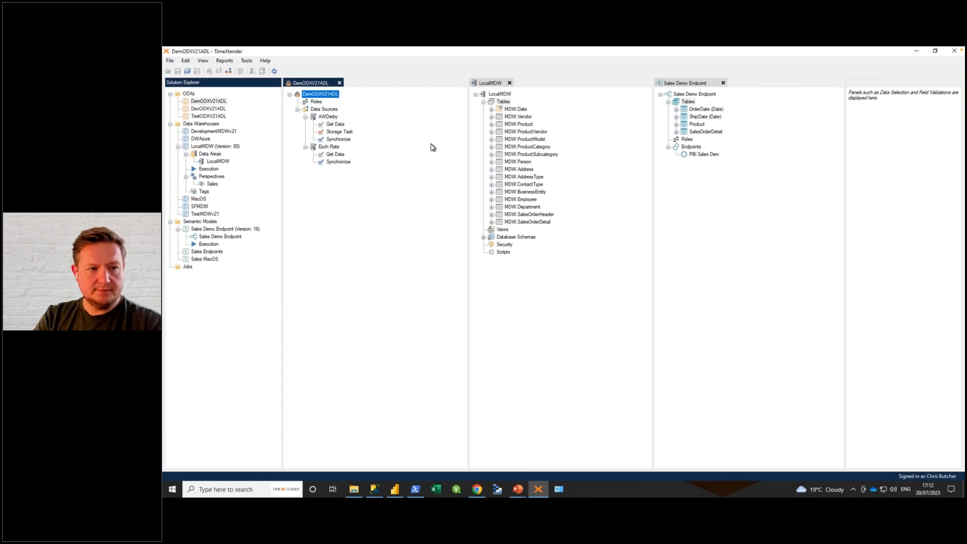
{"action": "right_click", "coordinate": [322, 110]}
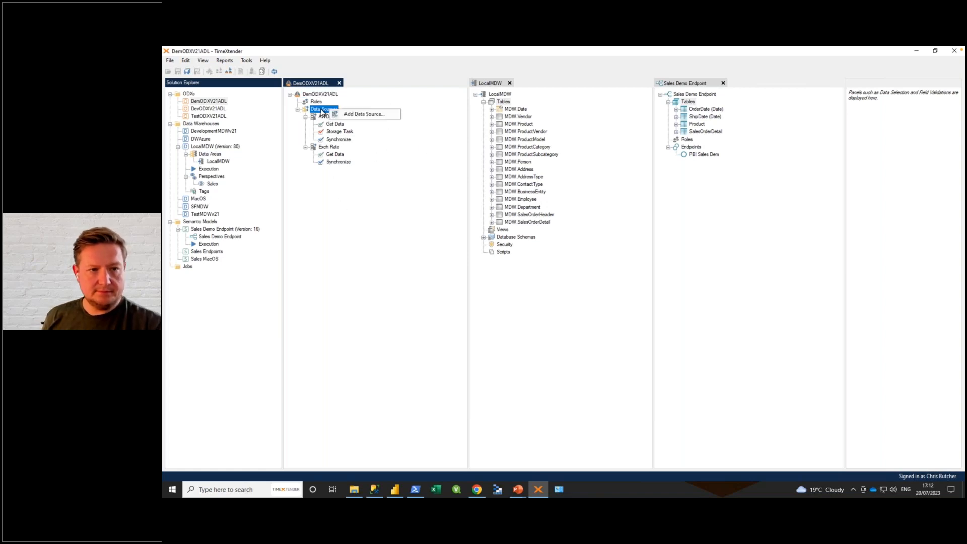
{"action": "left_click", "coordinate": [364, 114]}
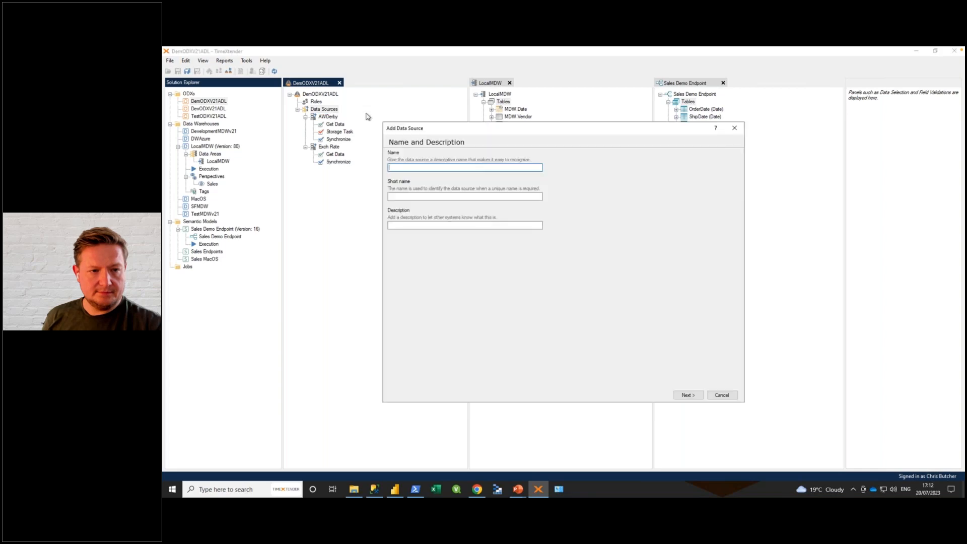
{"action": "type", "text": "AW2019"}
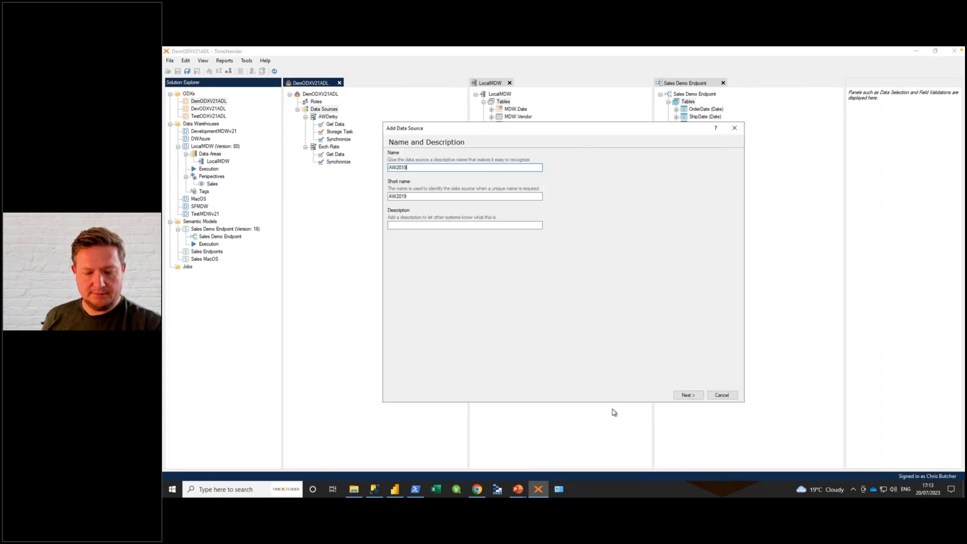
{"action": "left_click", "coordinate": [689, 395]}
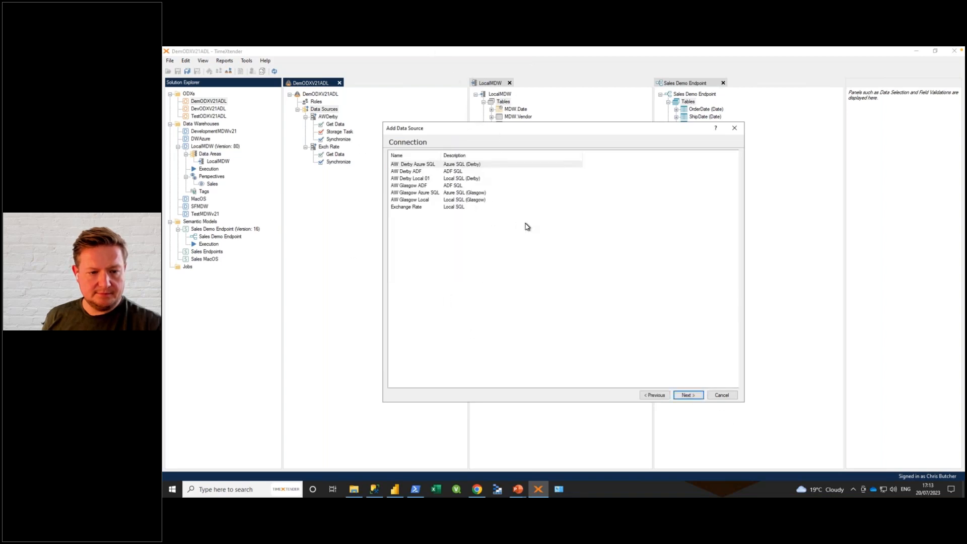
Step: Choose AW Glasgow Local as the connection for the AW2019 data source
{"action": "left_click", "coordinate": [407, 200]}
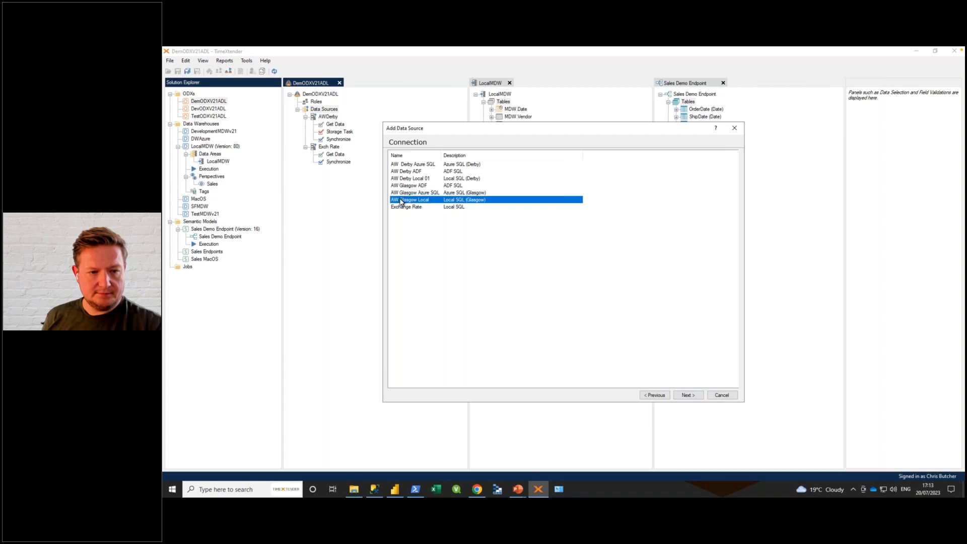
{"action": "left_click", "coordinate": [542, 280]}
{"action": "left_click", "coordinate": [448, 201]}
{"action": "left_click", "coordinate": [696, 396]}
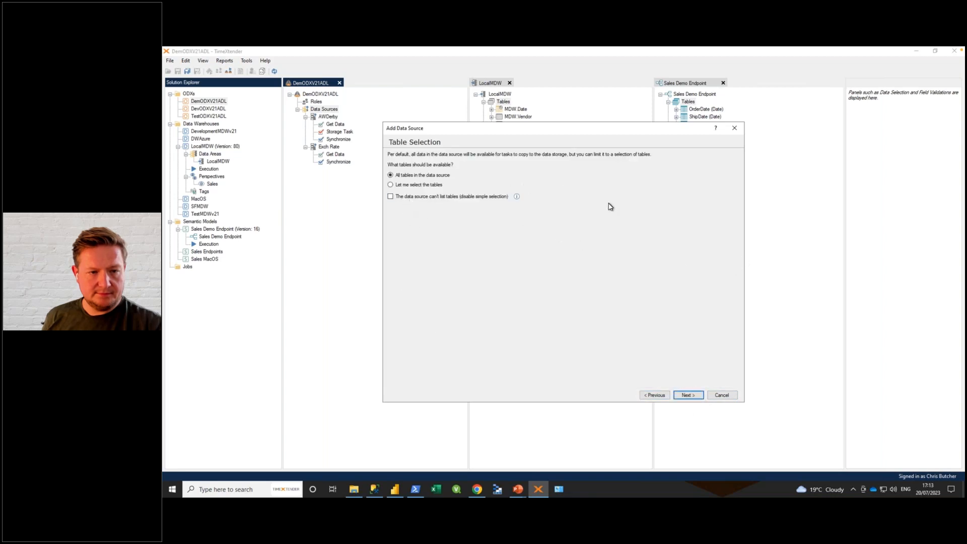
Step: Limit the data source to selected tables and include ProductModel, Product, SalesOrderHeader and SalesOrderDetail
{"action": "left_click", "coordinate": [391, 185]}
{"action": "left_click", "coordinate": [688, 395]}
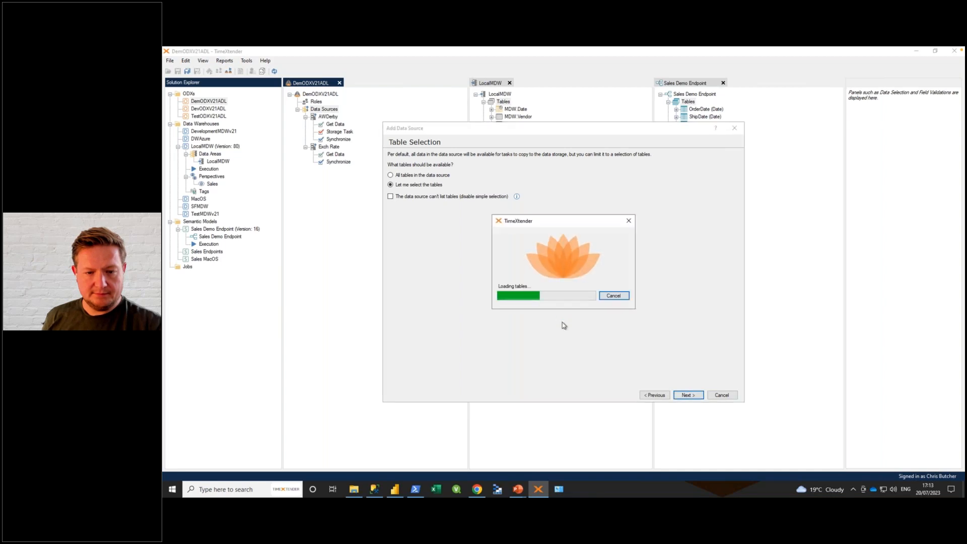
{"action": "left_click_drag", "start_coordinate": [539, 130], "coordinate": [585, 99]}
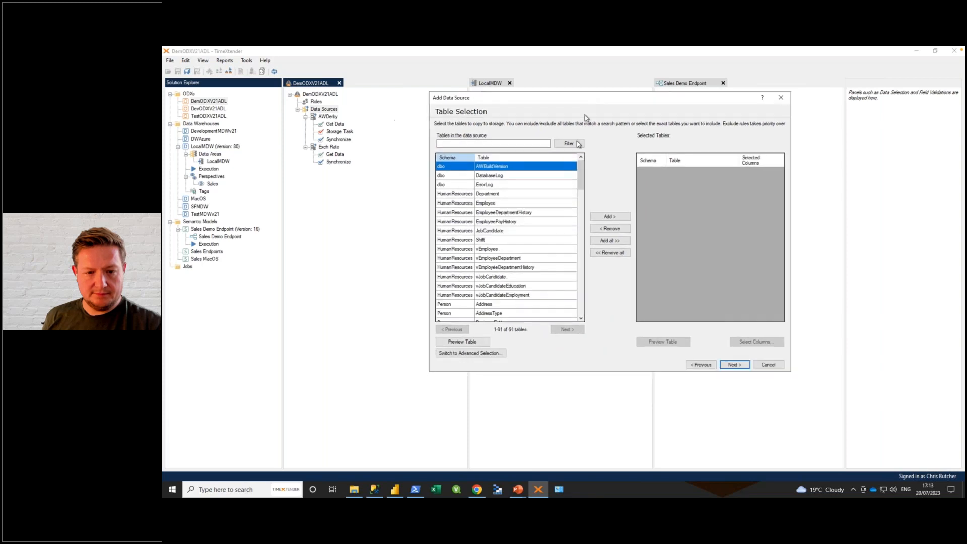
{"action": "left_click_drag", "start_coordinate": [578, 169], "coordinate": [579, 238]}
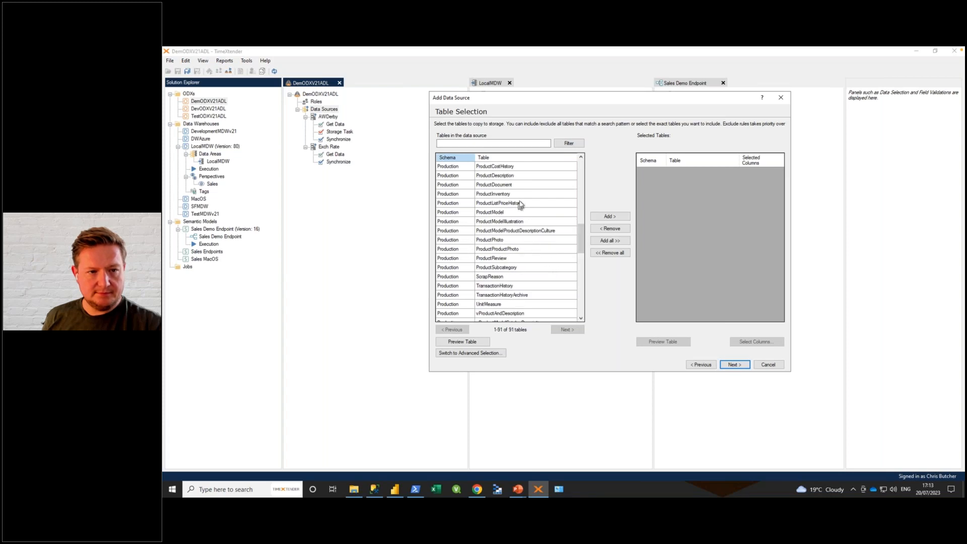
{"action": "double_click", "coordinate": [488, 215]}
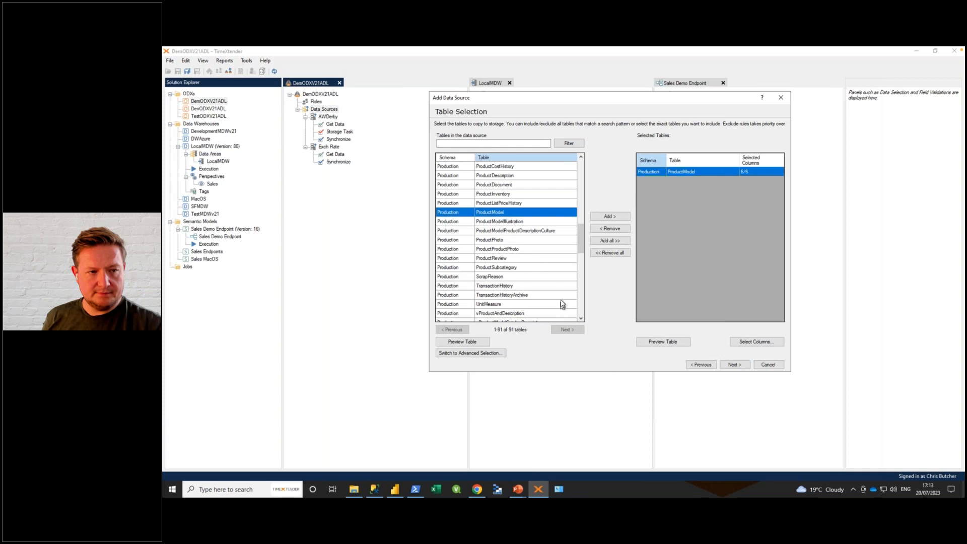
{"action": "left_click_drag", "start_coordinate": [580, 234], "coordinate": [584, 317]}
{"action": "double_click", "coordinate": [484, 193]}
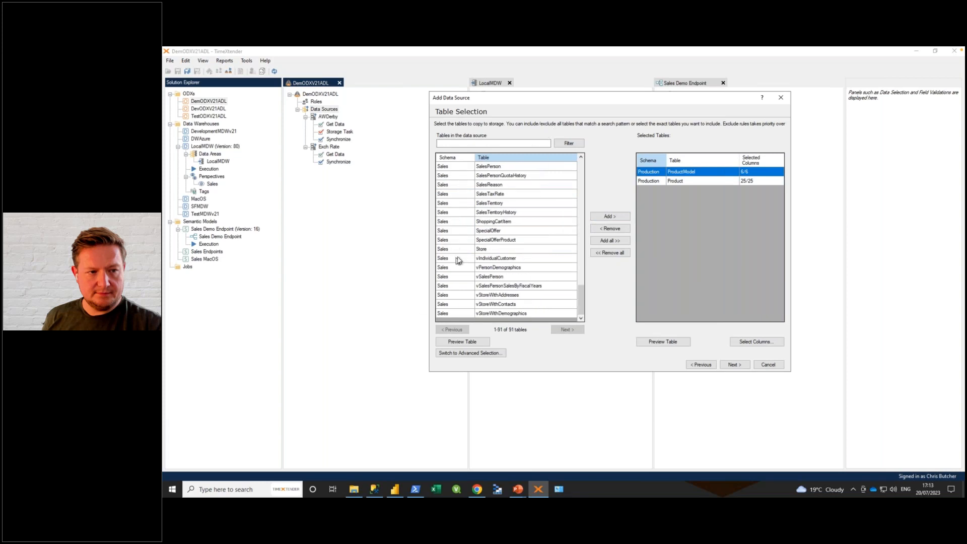
{"action": "left_click_drag", "start_coordinate": [579, 303], "coordinate": [580, 288]}
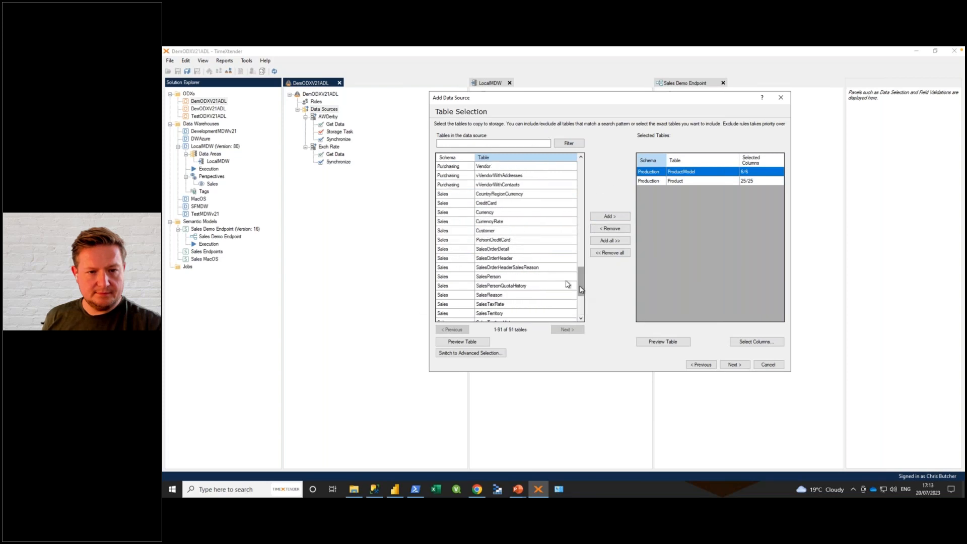
{"action": "double_click", "coordinate": [497, 260]}
{"action": "double_click", "coordinate": [499, 250]}
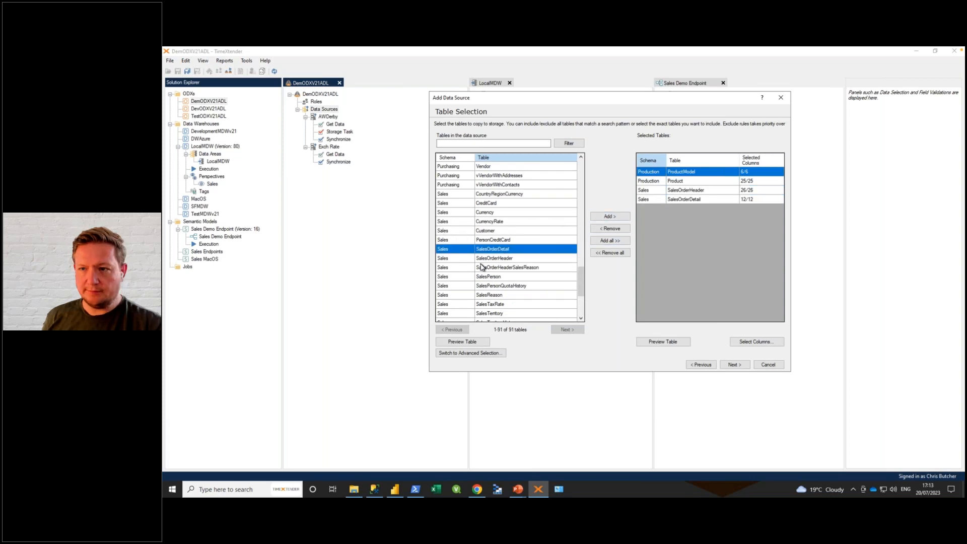
Step: Preview the rows of the SalesOrderDetail table by executing its query, and close the Query Tool
{"action": "left_click", "coordinate": [461, 342]}
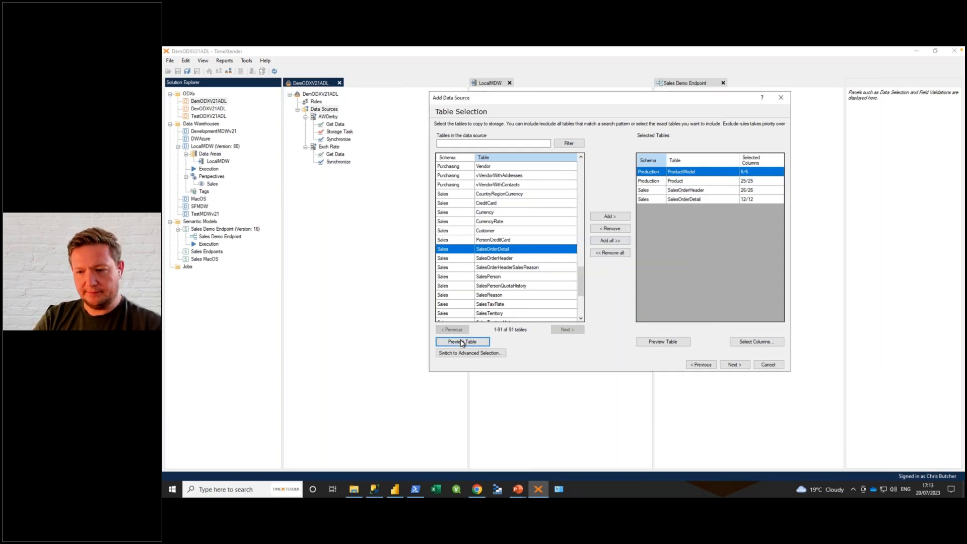
{"action": "left_click", "coordinate": [710, 157]}
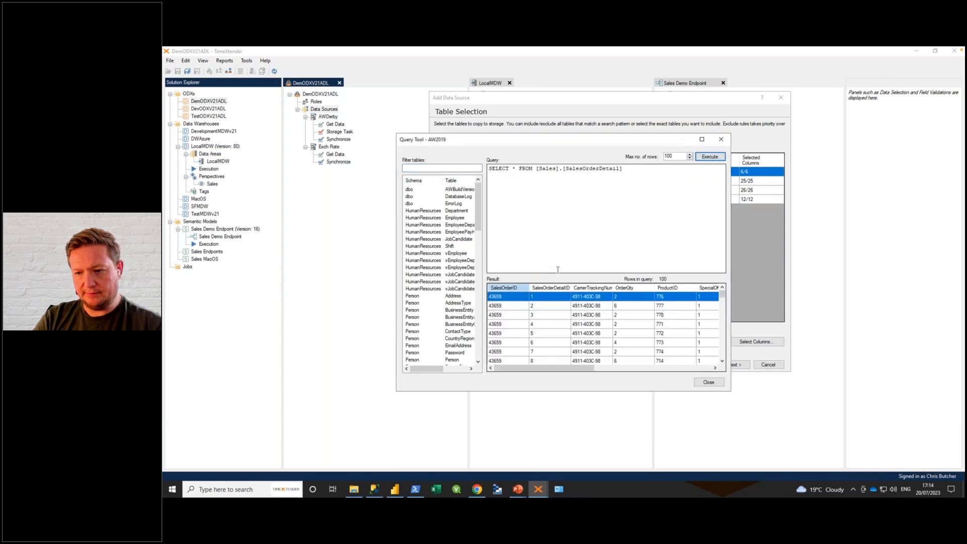
{"action": "mouse_move", "coordinate": [548, 371]}
{"action": "left_mouse_down"}
{"action": "mouse_move", "coordinate": [604, 369]}
{"action": "mouse_move", "coordinate": [546, 368]}
{"action": "left_mouse_up"}
{"action": "left_click", "coordinate": [709, 382]}
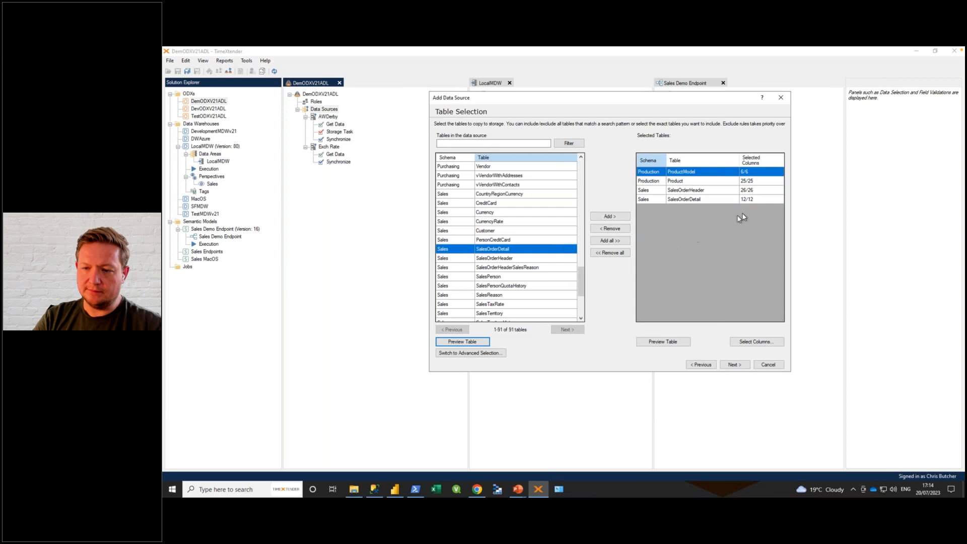
Step: View the column selection of the SalesOrderHeader table and dismiss it
{"action": "left_click", "coordinate": [694, 191]}
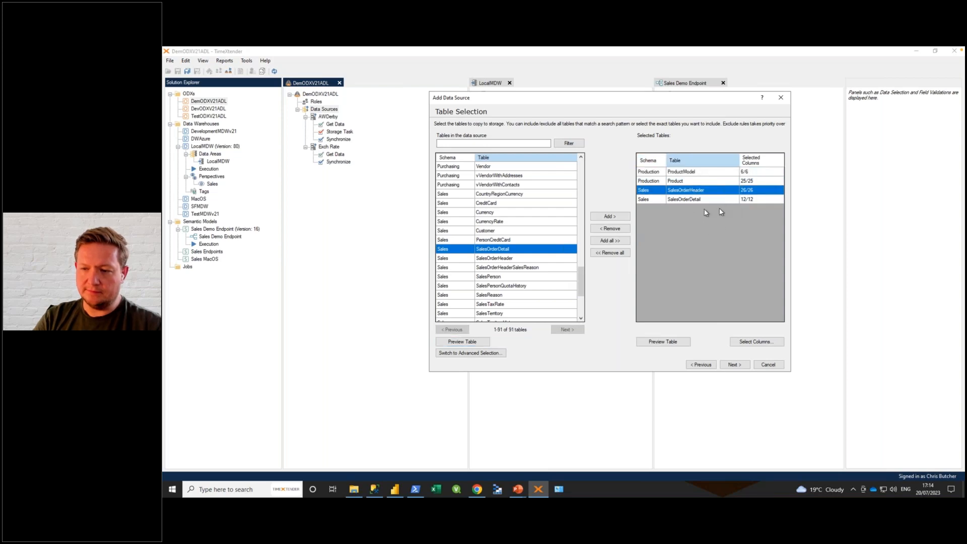
{"action": "left_click", "coordinate": [763, 342]}
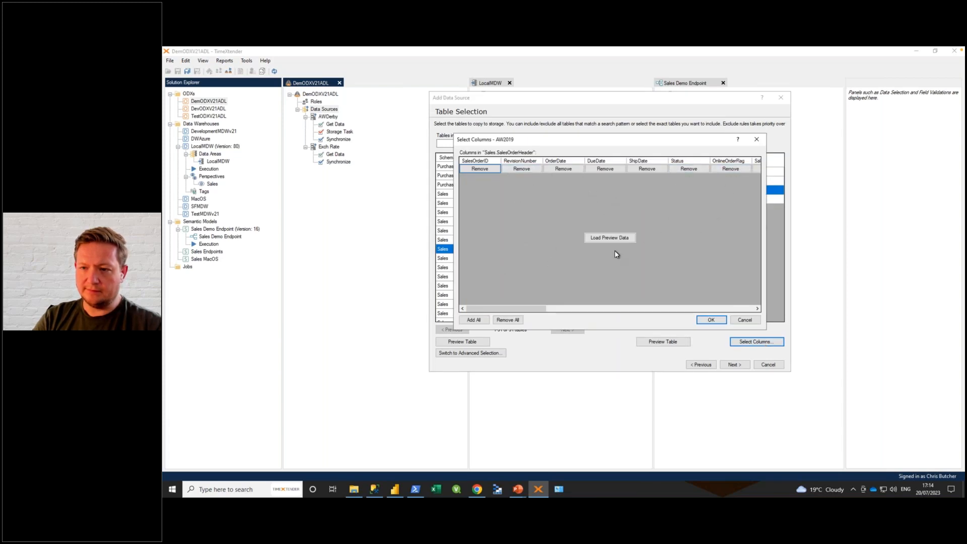
{"action": "left_click", "coordinate": [744, 321]}
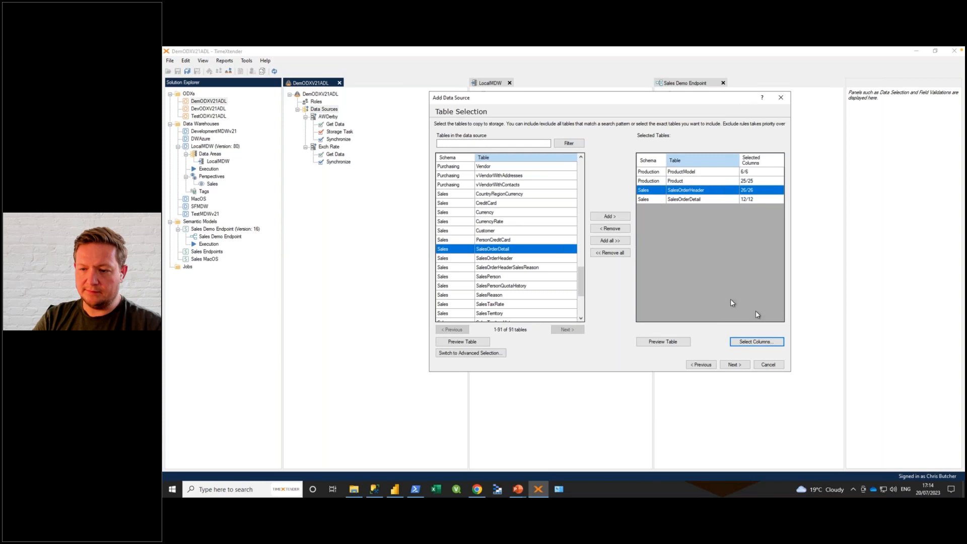
Step: Finish the AW2019 data source and add a transfer task named Get Data that transfers all tables in the data source
{"action": "left_click", "coordinate": [738, 366]}
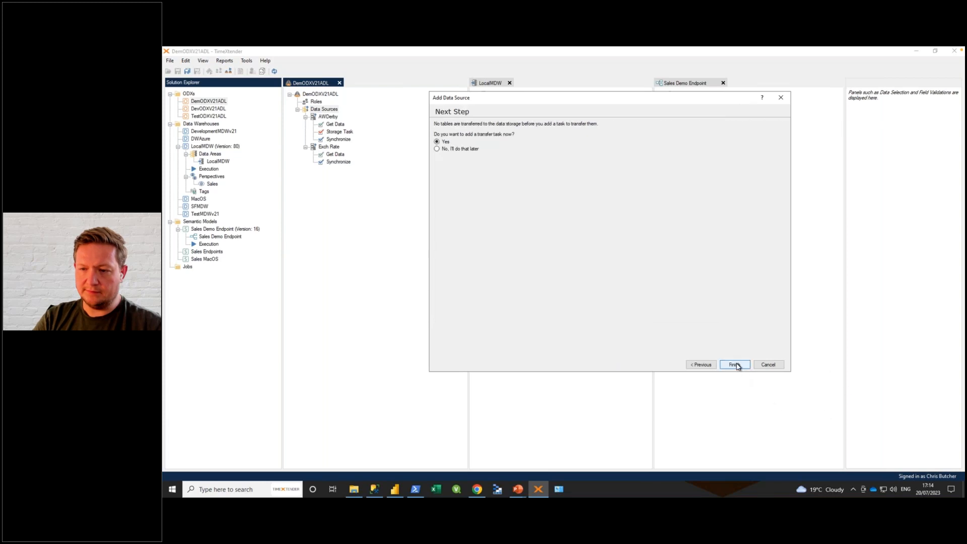
{"action": "left_click", "coordinate": [735, 364]}
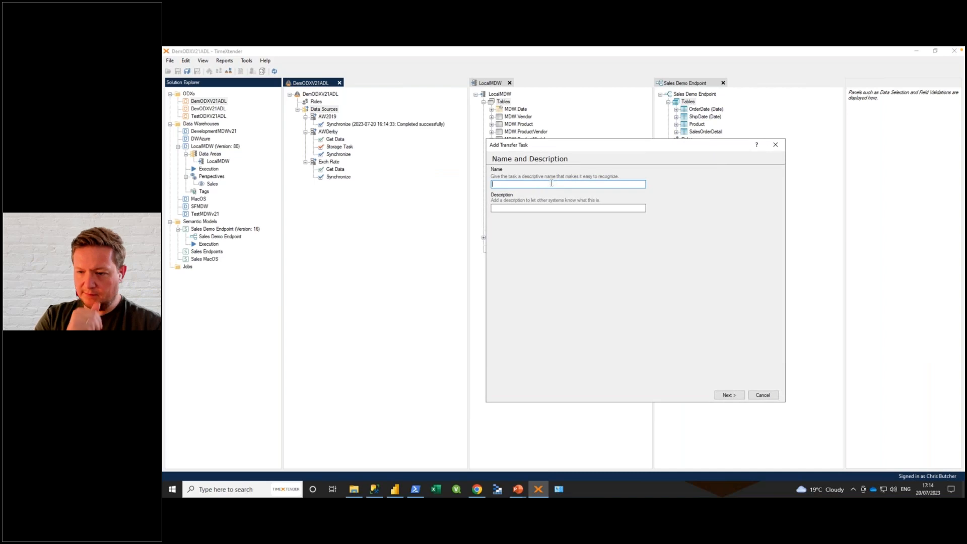
{"action": "type", "text": "Get Data"}
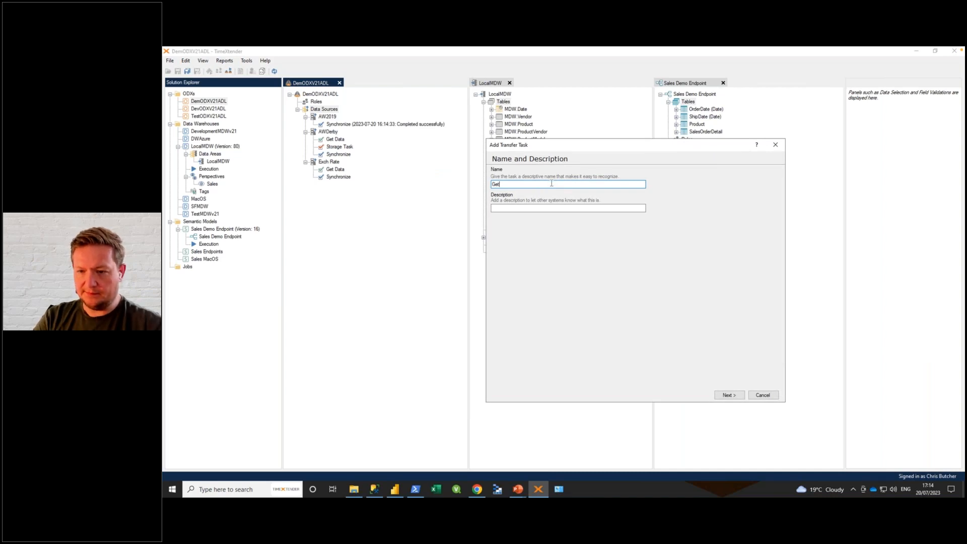
{"action": "left_click", "coordinate": [725, 395]}
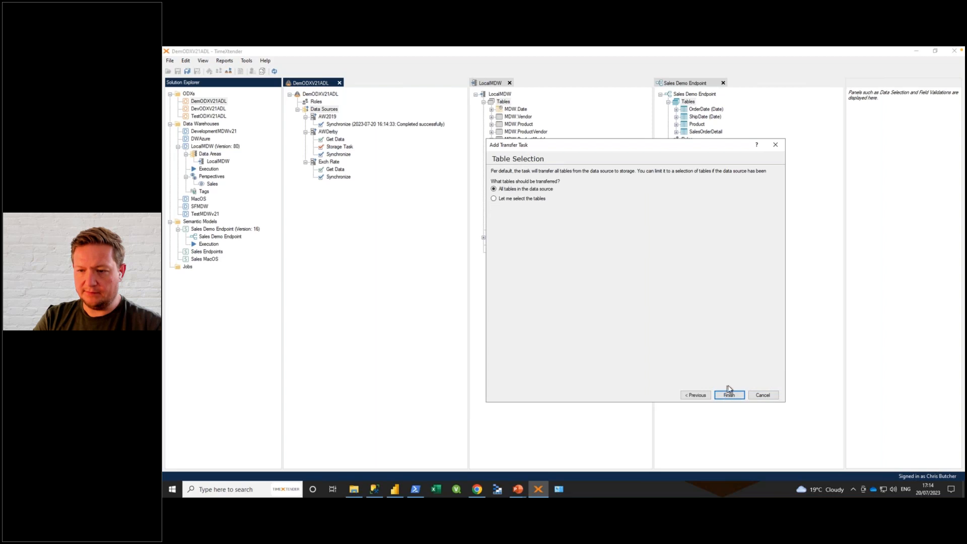
{"action": "left_click", "coordinate": [729, 394]}
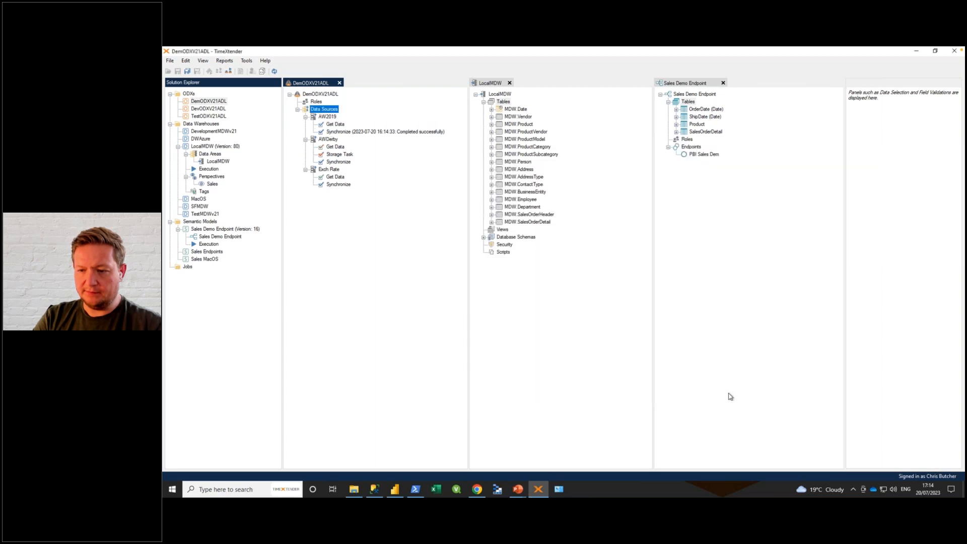
Step: Execute the Get Data transfer task of the AW2019 data source
{"action": "right_click", "coordinate": [334, 126]}
{"action": "left_click", "coordinate": [387, 153]}
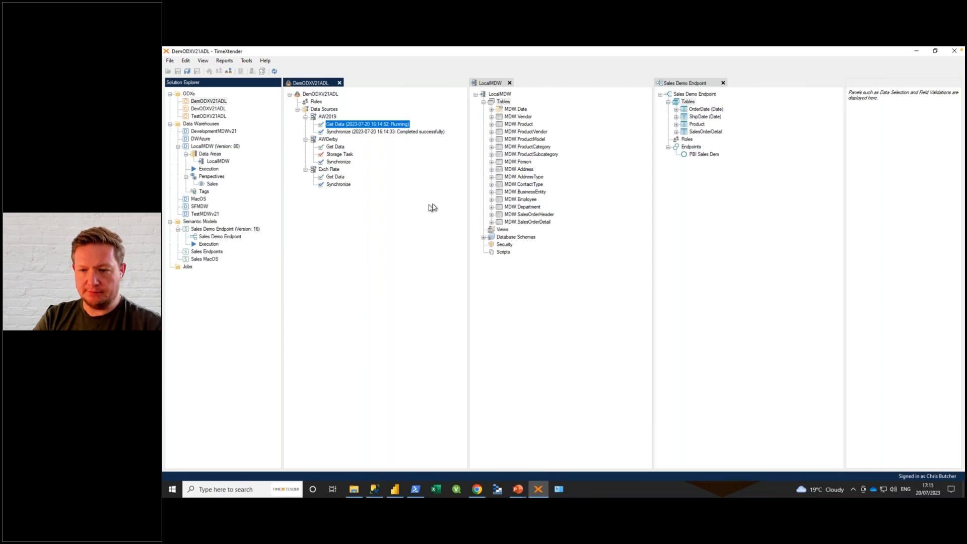
Step: Add an incremental load rule to the AW2019 data source for all schemas and tables, matching columns that contain "modifieddate", ignoring case
{"action": "right_click", "coordinate": [328, 119]}
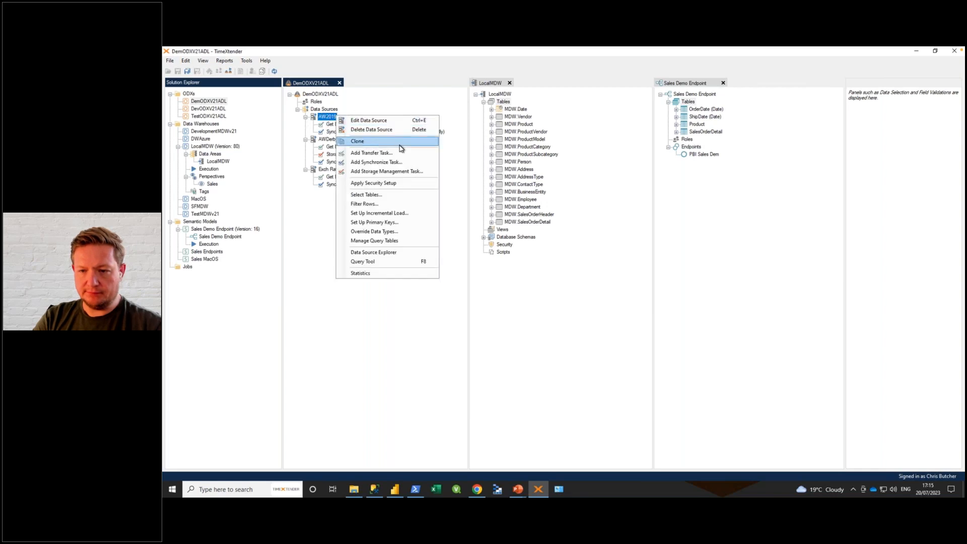
{"action": "left_click", "coordinate": [375, 215]}
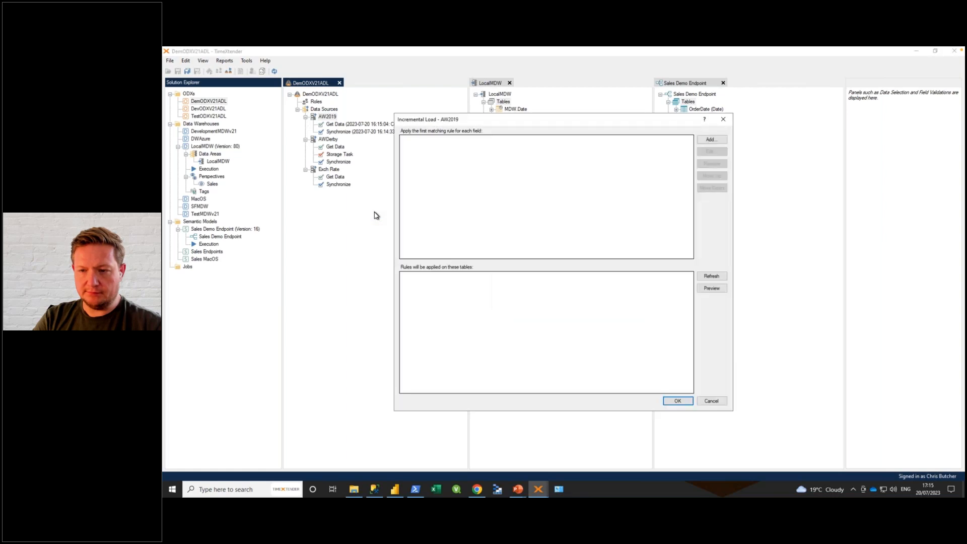
{"action": "left_click", "coordinate": [714, 140]}
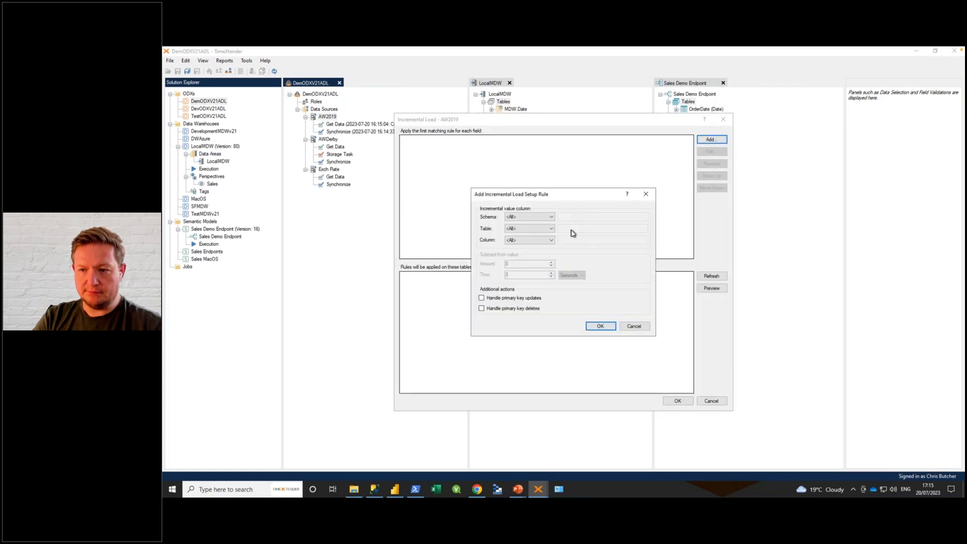
{"action": "left_click", "coordinate": [532, 242]}
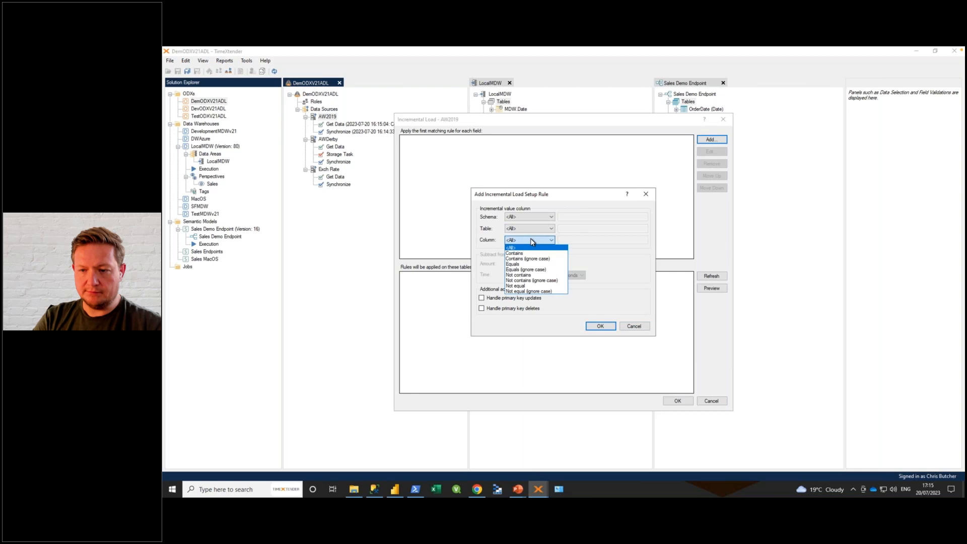
{"action": "left_click", "coordinate": [531, 258]}
{"action": "left_click", "coordinate": [591, 240]}
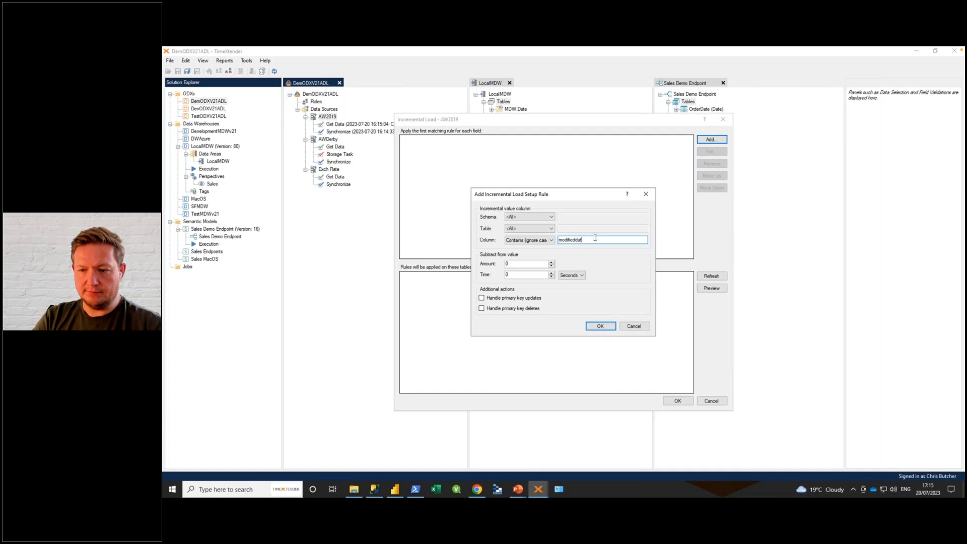
{"action": "left_click", "coordinate": [606, 327]}
{"action": "left_click", "coordinate": [711, 277]}
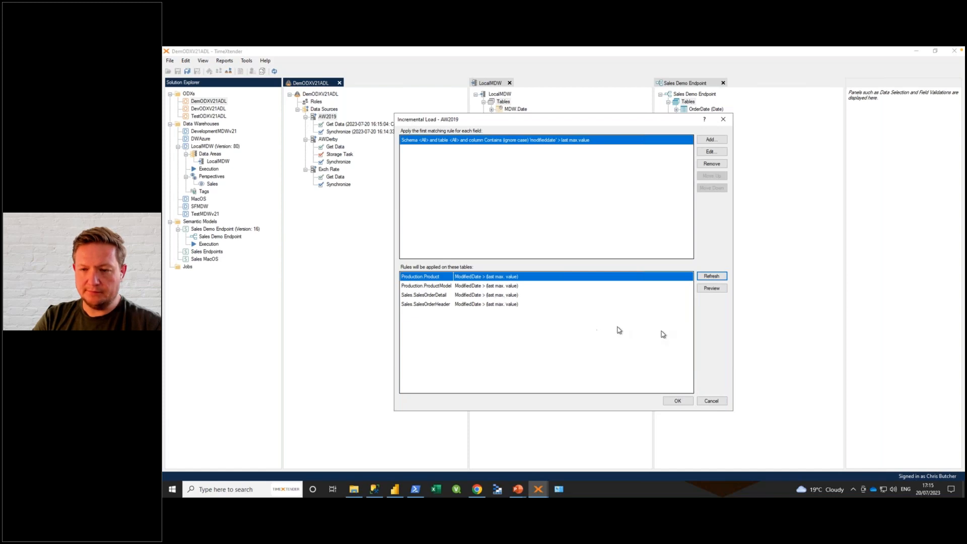
{"action": "left_click", "coordinate": [678, 401]}
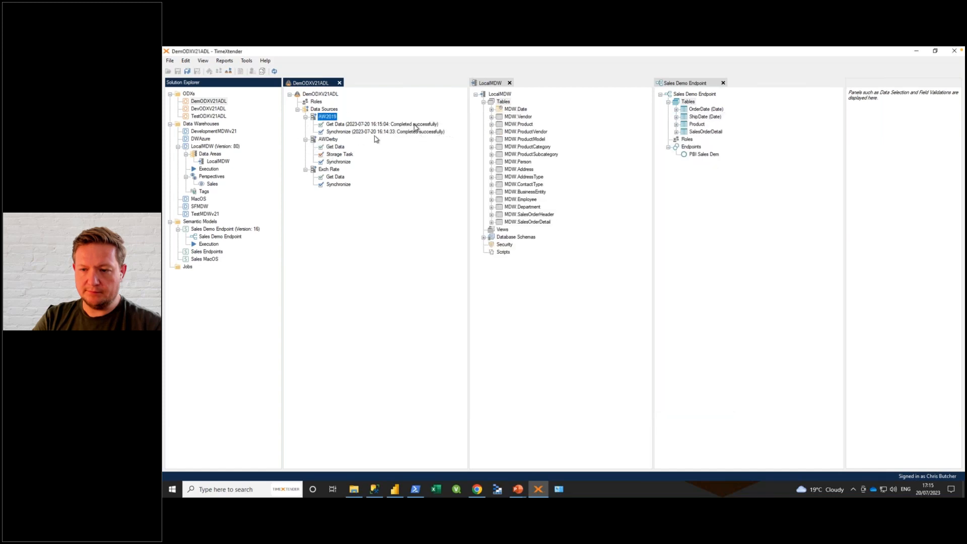
Step: Switch to the Azure portal in Chrome, refresh the txcbgen2dem container and examine the stored data files of AW2019's production_product table
{"action": "left_click", "coordinate": [477, 489]}
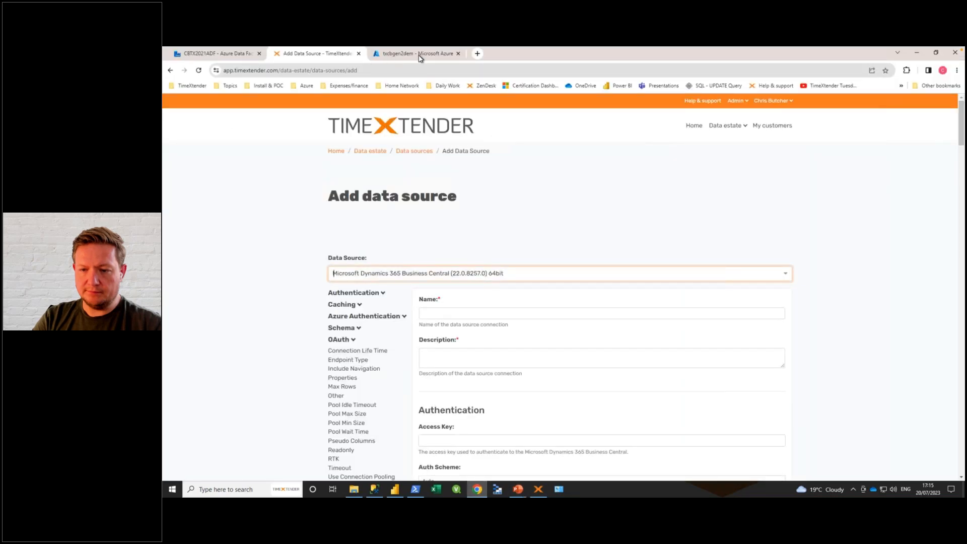
{"action": "left_click", "coordinate": [419, 55]}
{"action": "left_click", "coordinate": [379, 157]}
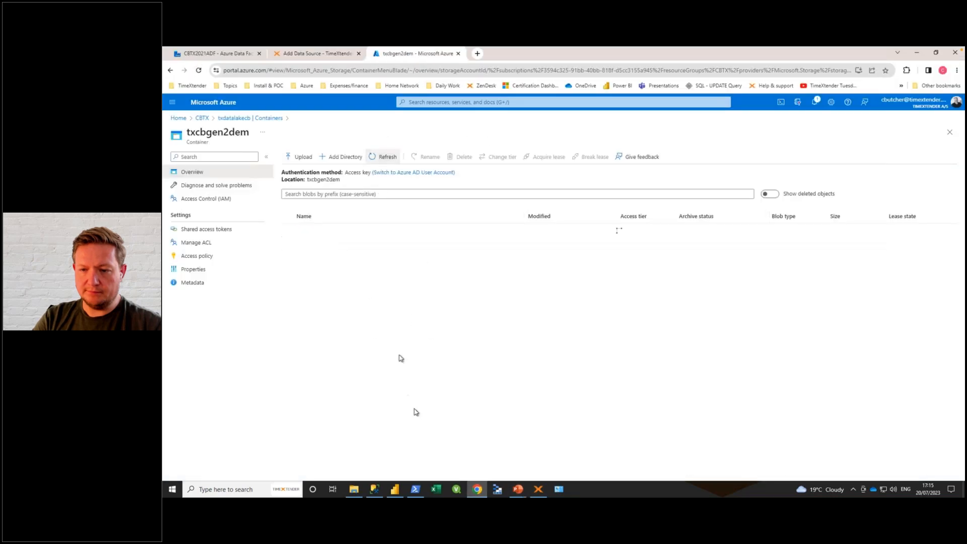
{"action": "left_click", "coordinate": [305, 231]}
{"action": "double_click", "coordinate": [311, 244]}
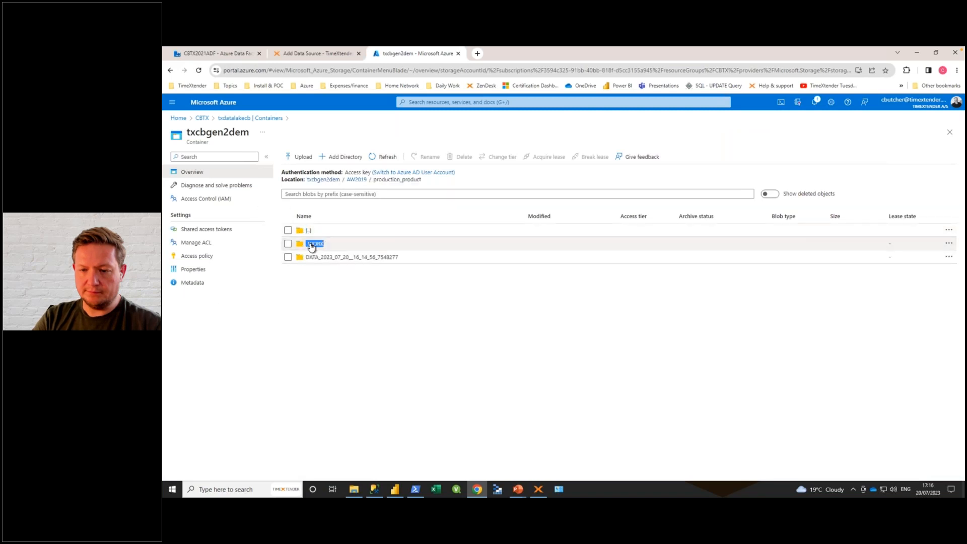
{"action": "double_click", "coordinate": [313, 256]}
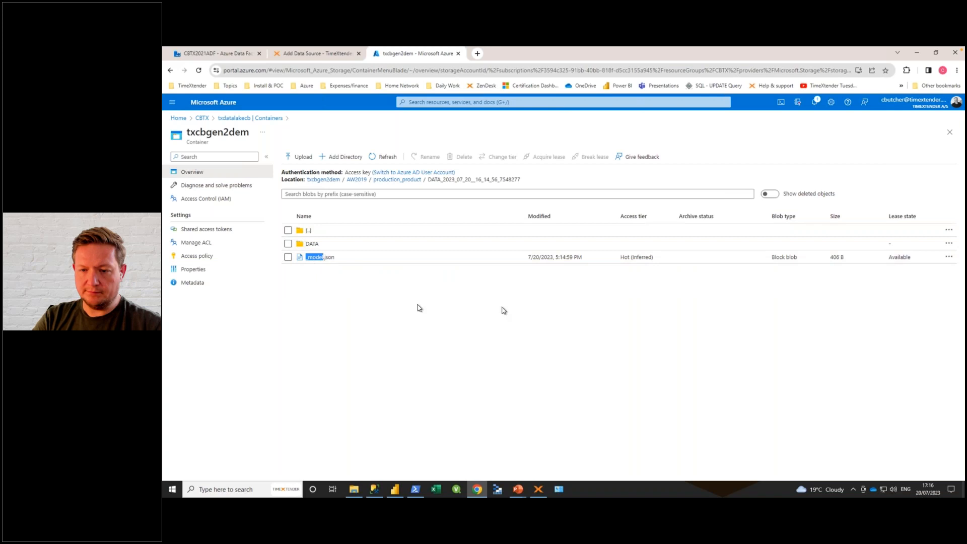
{"action": "double_click", "coordinate": [313, 245]}
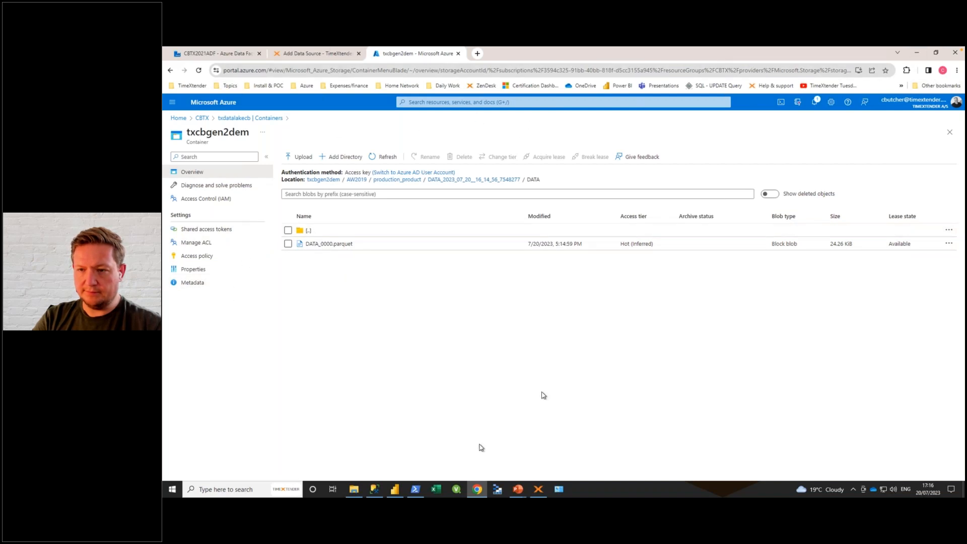
Step: Switch back to TimeXtender, activate the Sales perspective of the LocalMDW data warehouse and expand its tables
{"action": "left_click", "coordinate": [538, 489]}
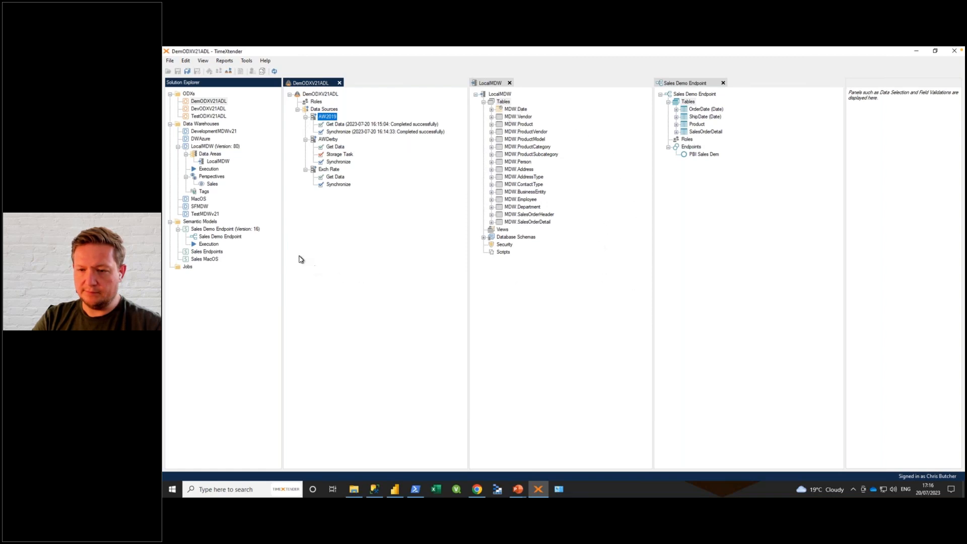
{"action": "left_click", "coordinate": [212, 176]}
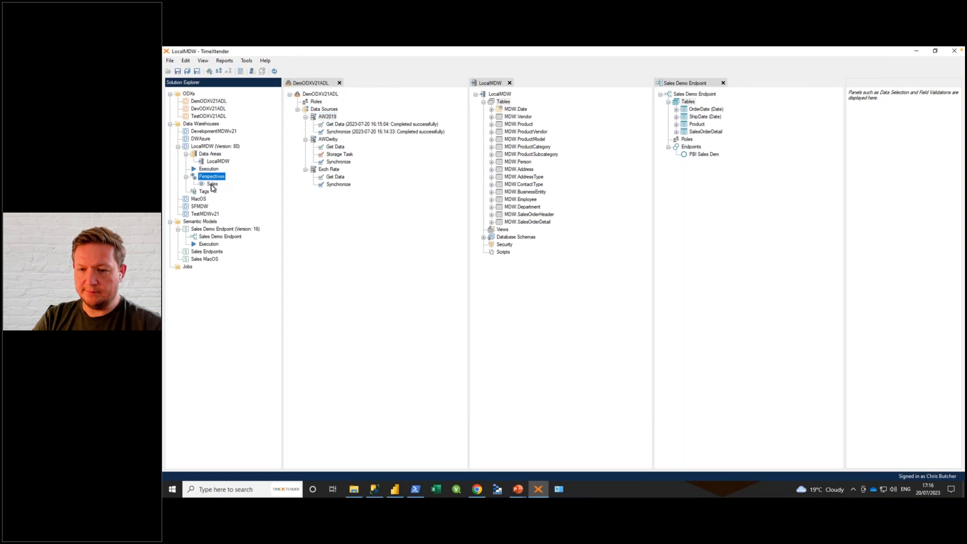
{"action": "left_click", "coordinate": [212, 184]}
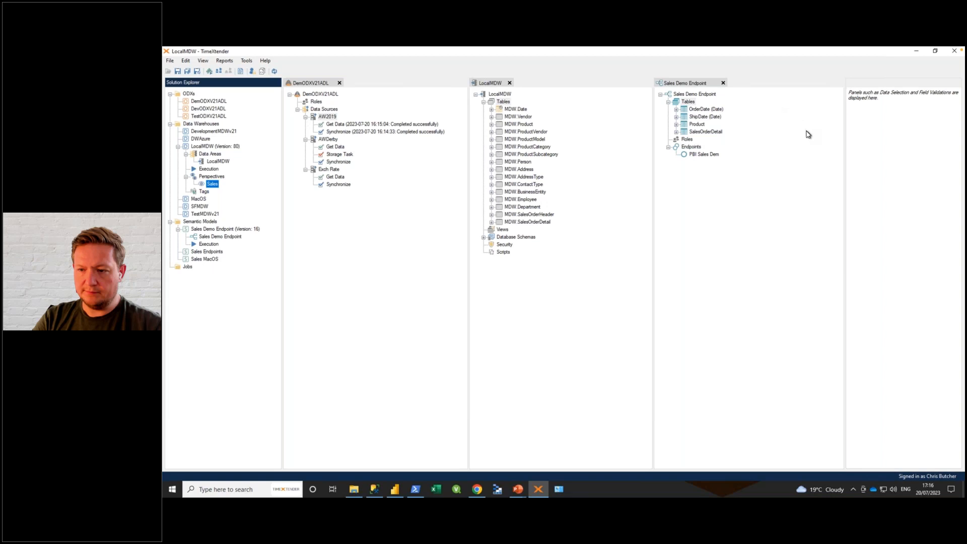
{"action": "double_click", "coordinate": [212, 184]}
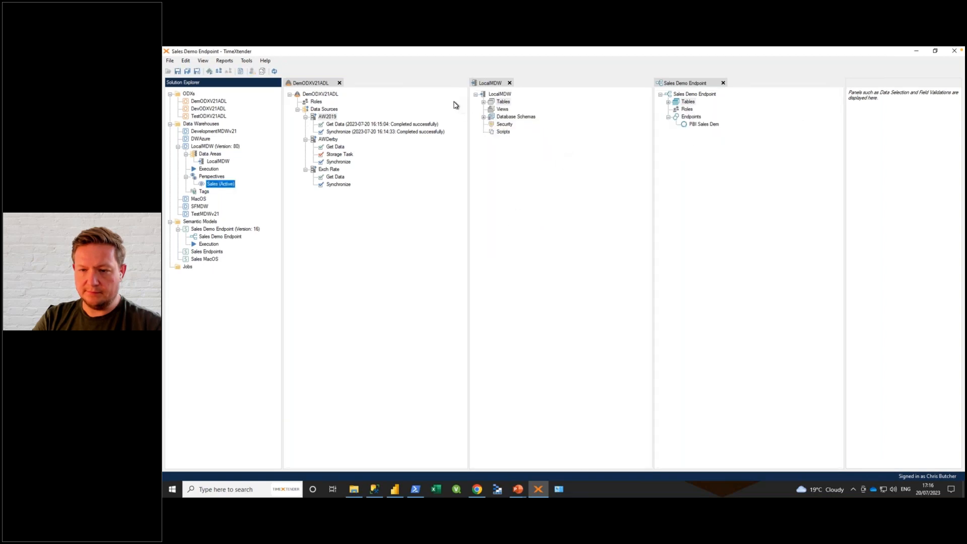
{"action": "left_click", "coordinate": [483, 103]}
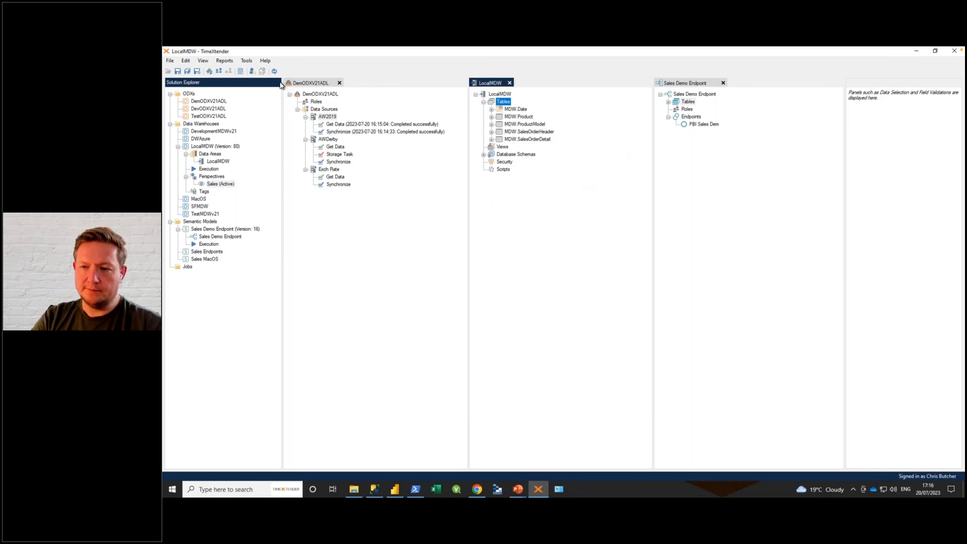
Step: Open table selection for the DemODXV21ADL ODX and search for the tables of the AW2019 data source only
{"action": "right_click", "coordinate": [324, 95]}
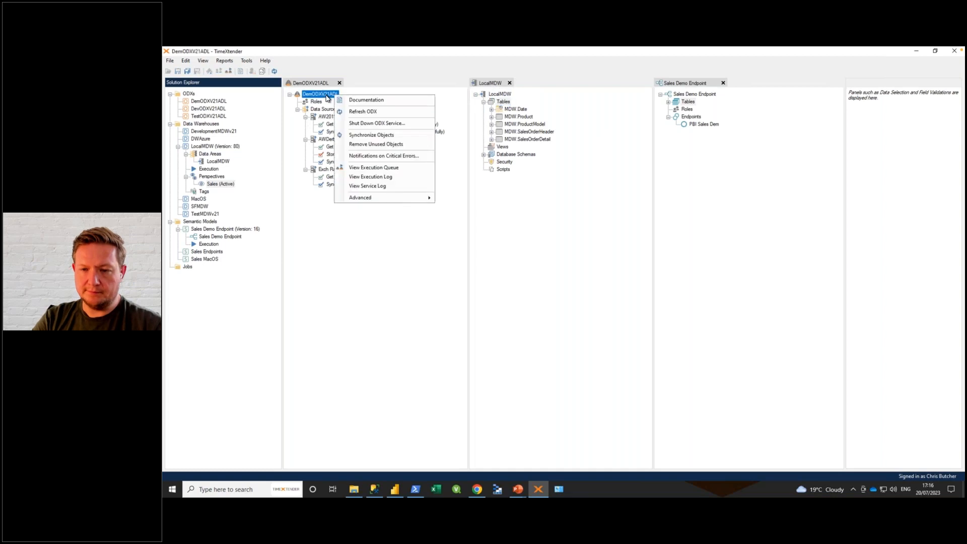
{"action": "left_click", "coordinate": [210, 101]}
{"action": "right_click", "coordinate": [210, 101]}
{"action": "left_click", "coordinate": [250, 117]}
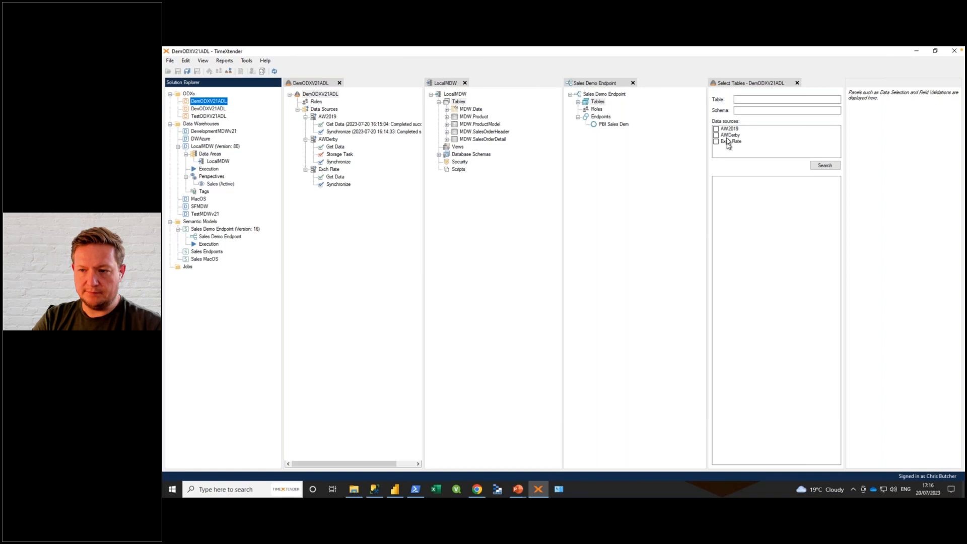
{"action": "left_click", "coordinate": [715, 136]}
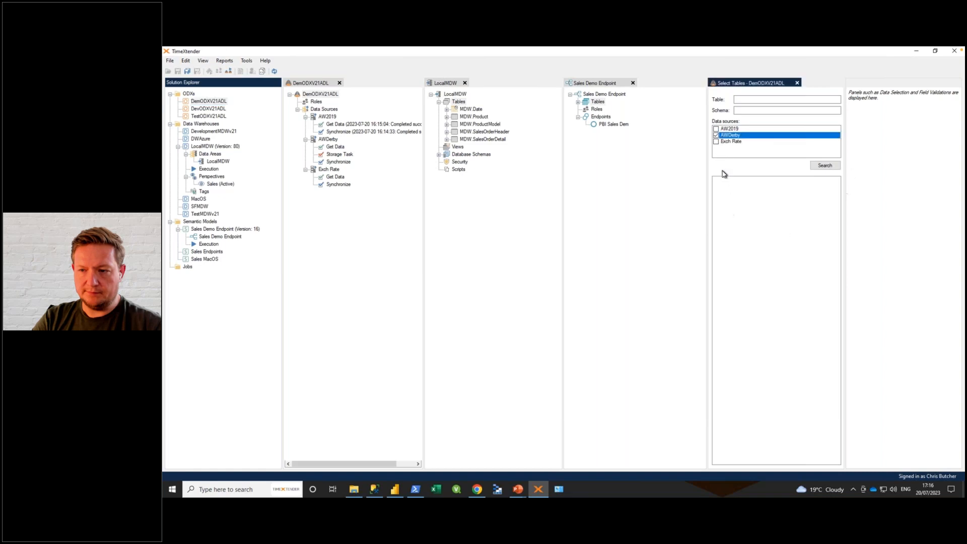
{"action": "left_click", "coordinate": [715, 129]}
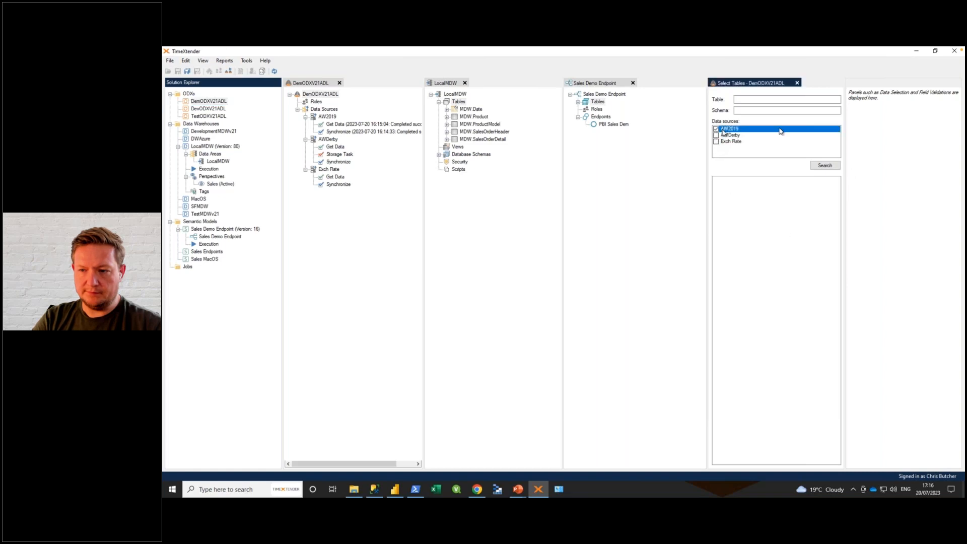
{"action": "left_click", "coordinate": [825, 167]}
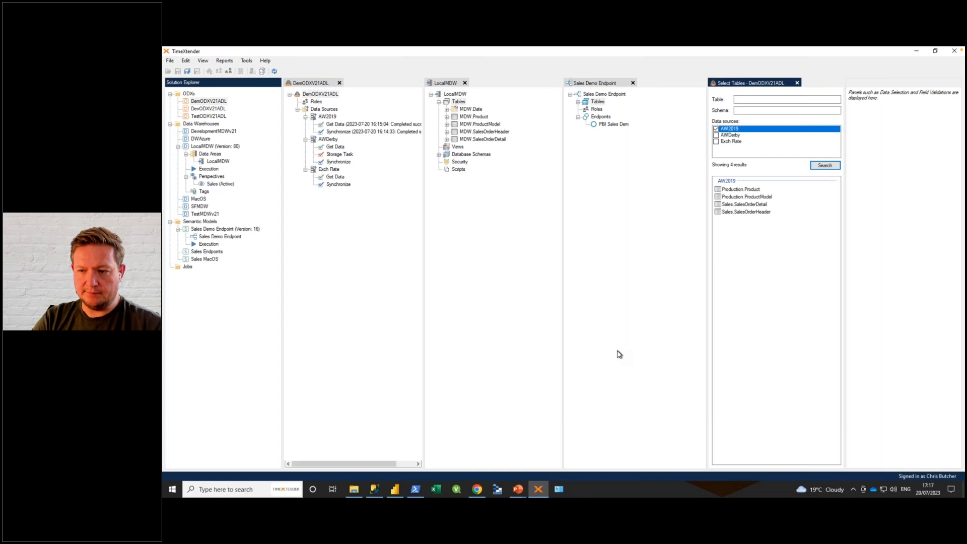
Step: Smart synchronize the MDW.Product table in LocalMDW with the Production.Product table from AW2019
{"action": "left_click", "coordinate": [743, 190]}
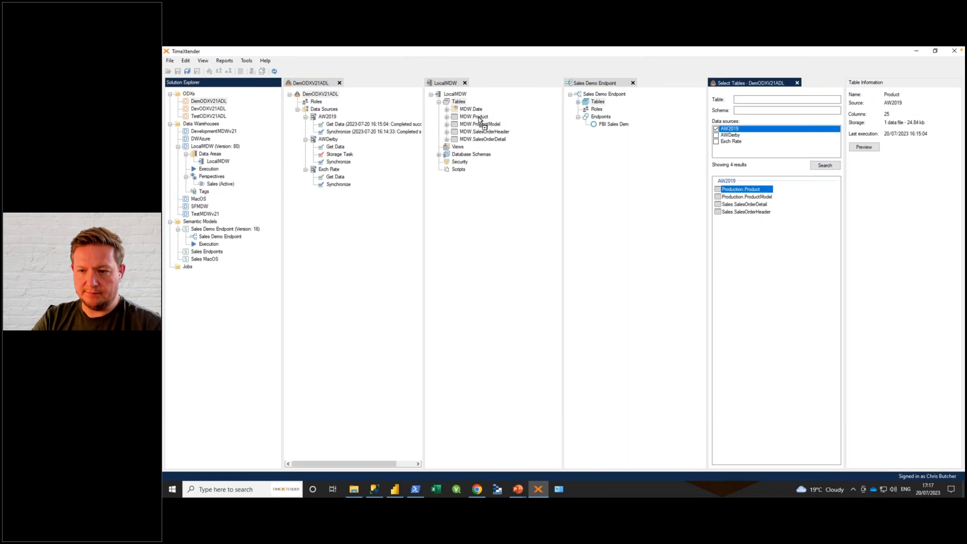
{"action": "left_click_drag", "start_coordinate": [479, 120], "coordinate": [481, 120]}
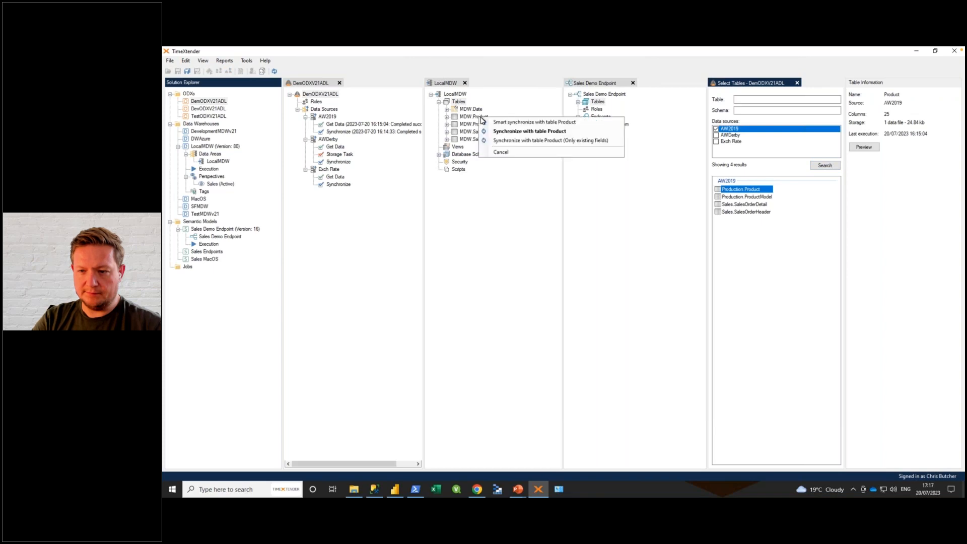
{"action": "left_click", "coordinate": [536, 122]}
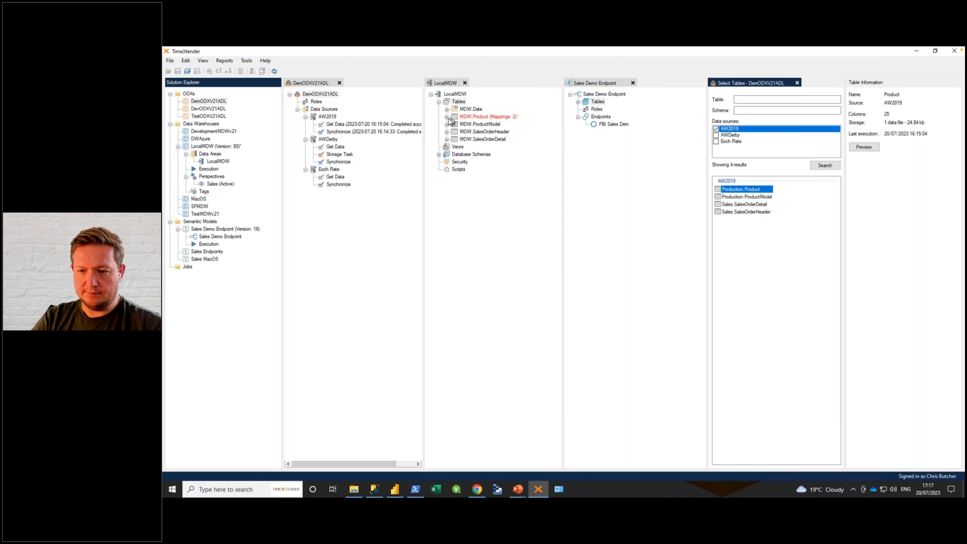
Step: In MDW.Product's AW2019 mapping, map Size to Size_MM and Weight to Weight_KG, and collapse the table
{"action": "left_click", "coordinate": [446, 118]}
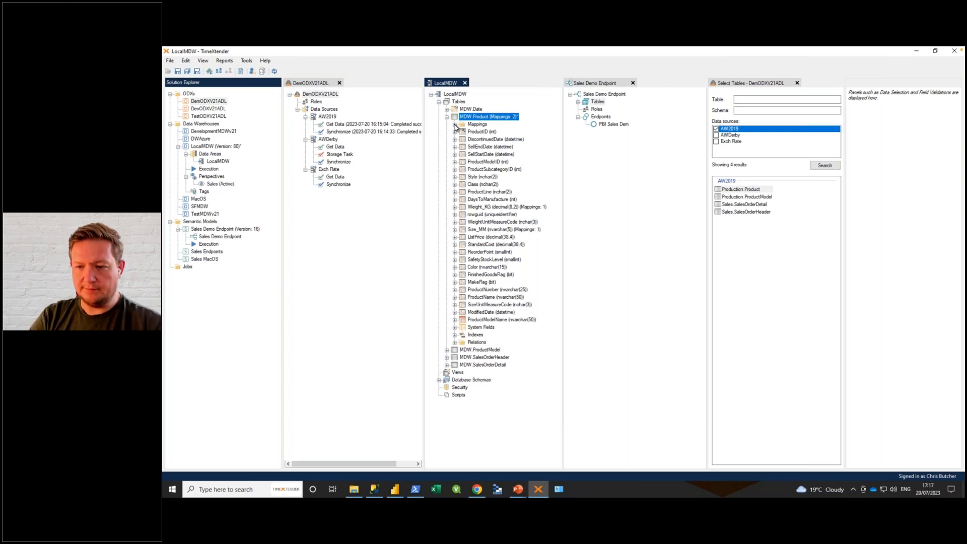
{"action": "double_click", "coordinate": [474, 125]}
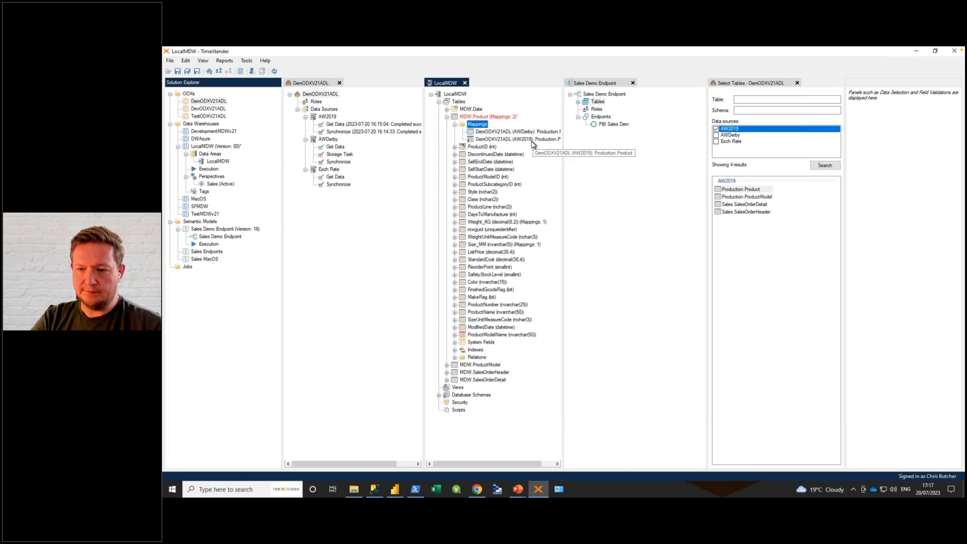
{"action": "left_click", "coordinate": [532, 139]}
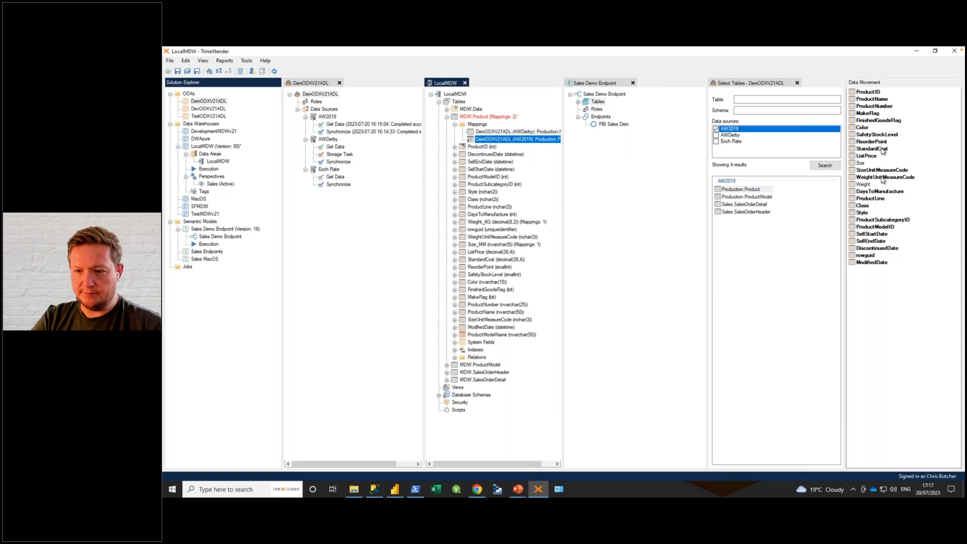
{"action": "left_click_drag", "start_coordinate": [859, 163], "coordinate": [467, 247]}
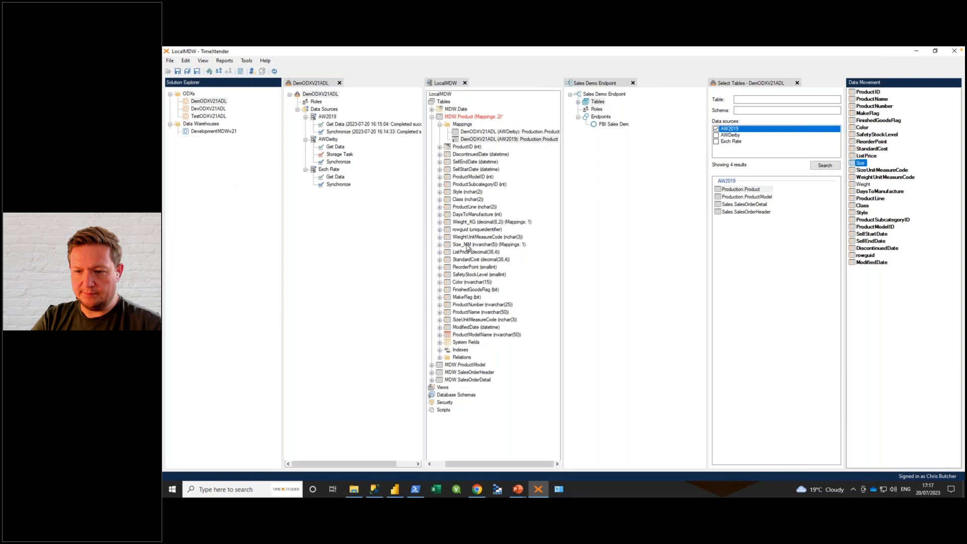
{"action": "left_click_drag", "start_coordinate": [863, 184], "coordinate": [468, 226]}
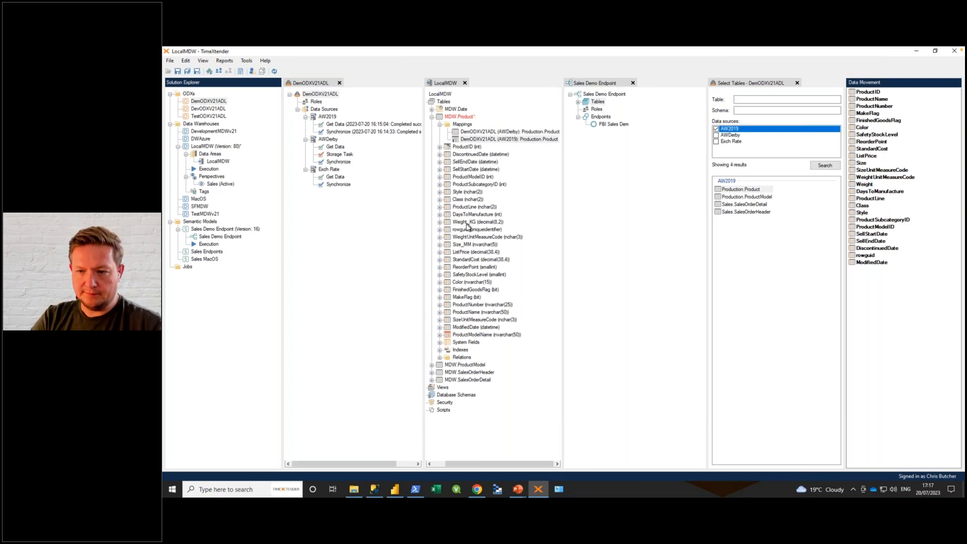
{"action": "double_click", "coordinate": [446, 125]}
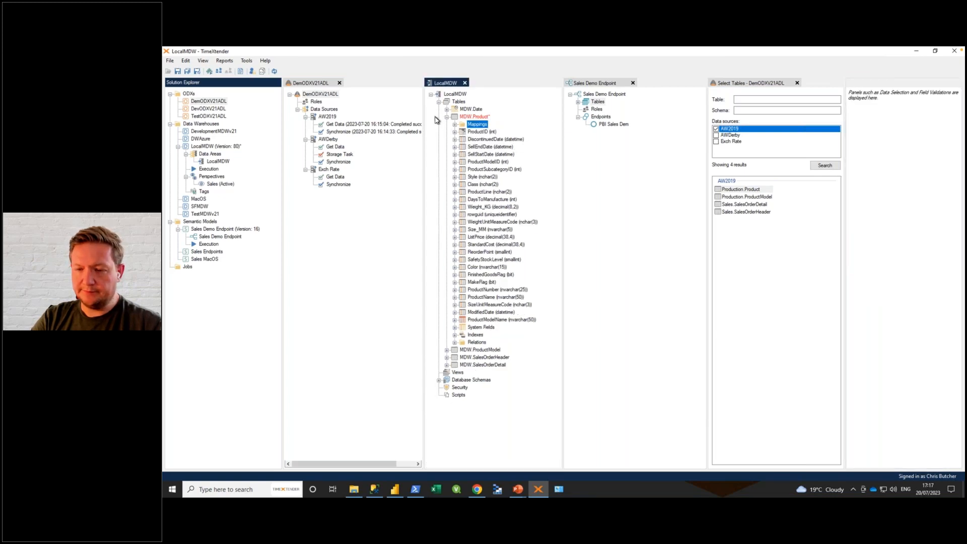
{"action": "left_click", "coordinate": [447, 117]}
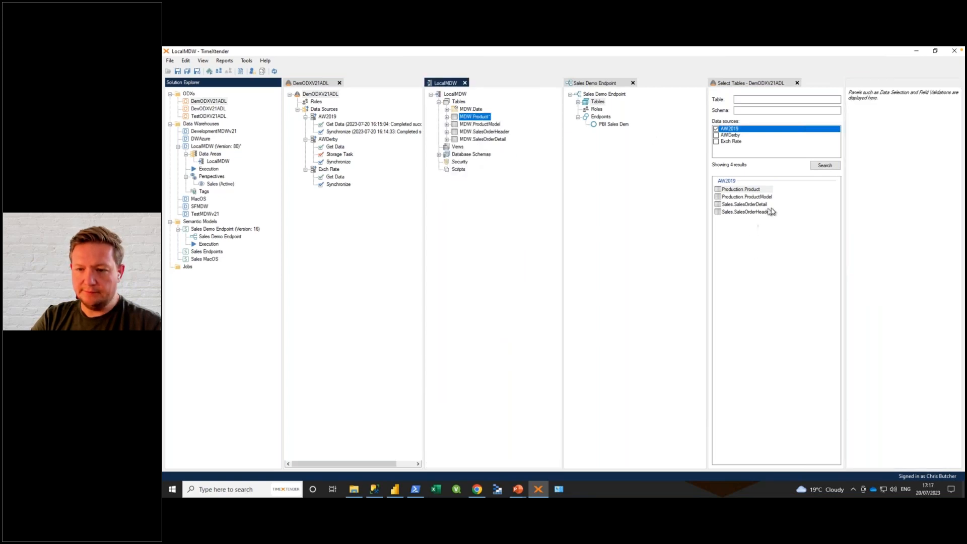
Step: Smart synchronize MDW.ProductModel, MDW.SalesOrderHeader and MDW.SalesOrderDetail with their matching AW2019 tables
{"action": "left_click_drag", "start_coordinate": [754, 199], "coordinate": [484, 124]}
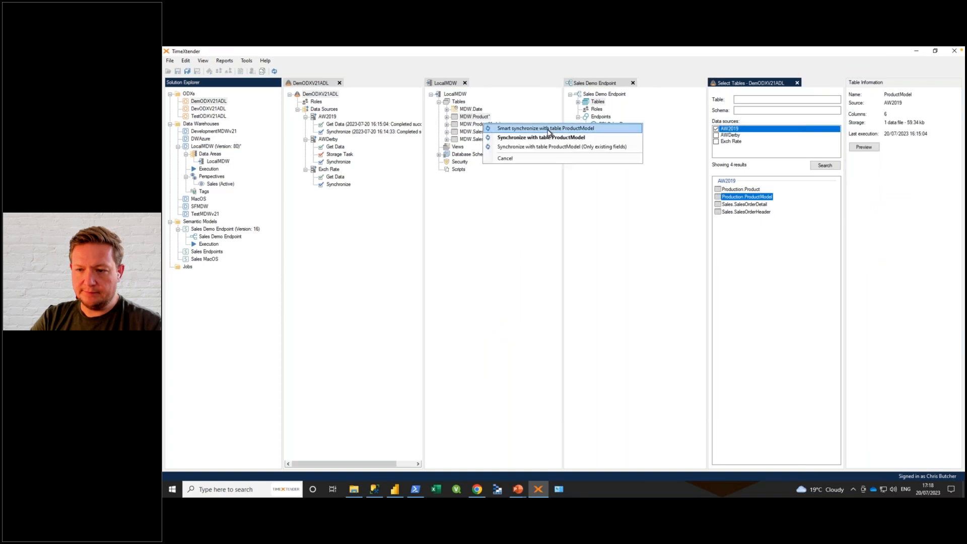
{"action": "left_click", "coordinate": [548, 129]}
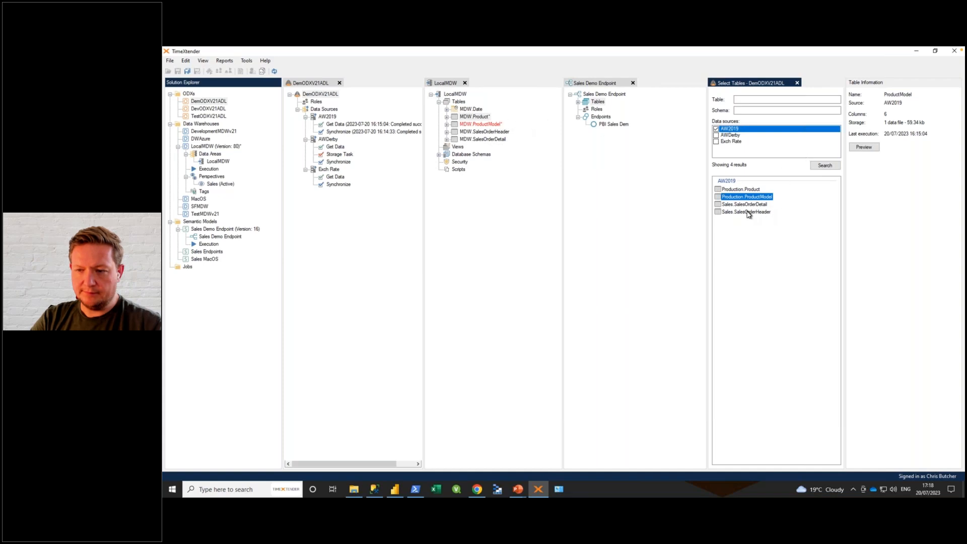
{"action": "left_click_drag", "start_coordinate": [746, 213], "coordinate": [500, 133]}
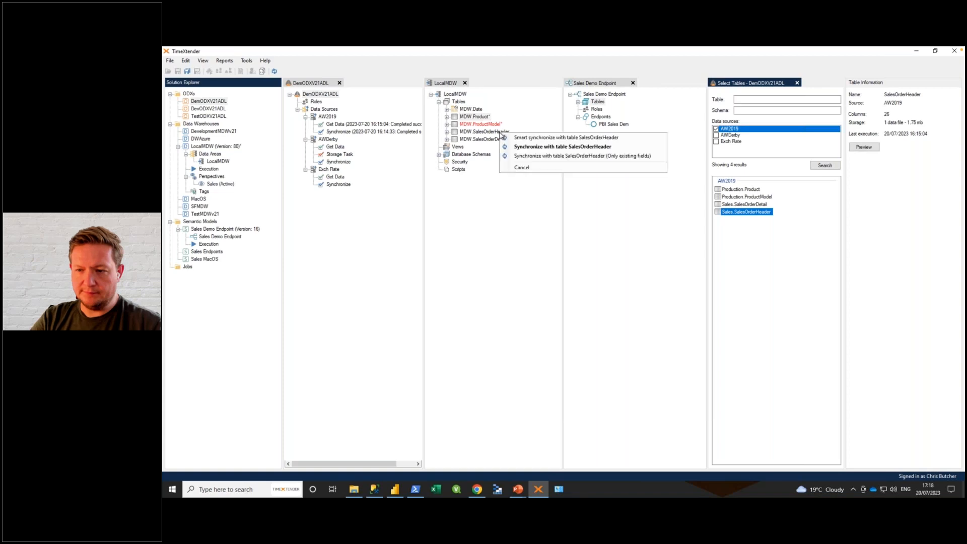
{"action": "left_click", "coordinate": [576, 141]}
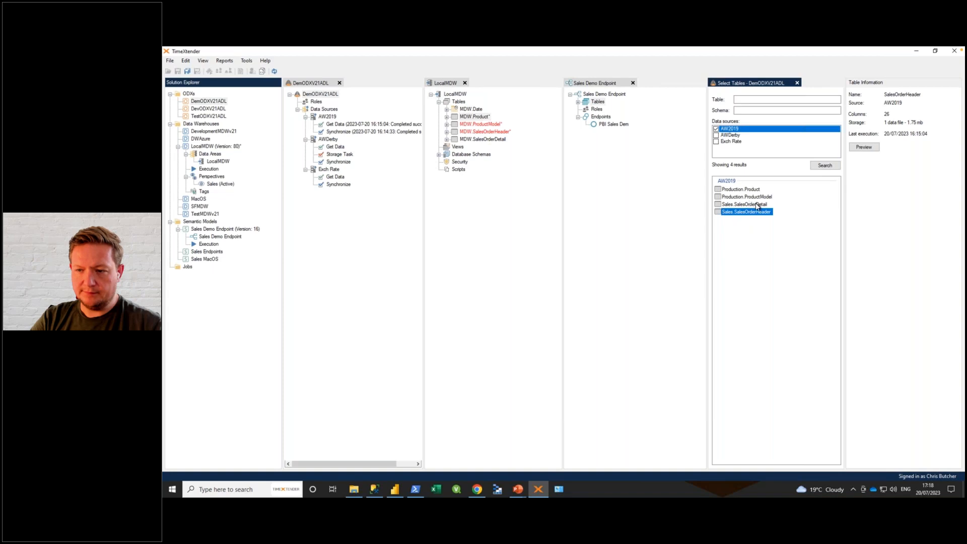
{"action": "left_click_drag", "start_coordinate": [757, 206], "coordinate": [492, 144]}
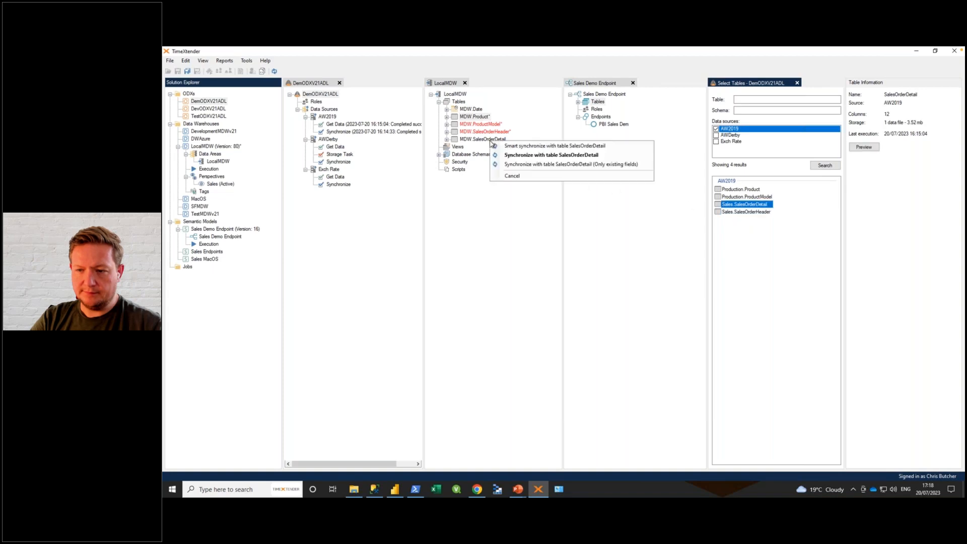
{"action": "left_click", "coordinate": [503, 146]}
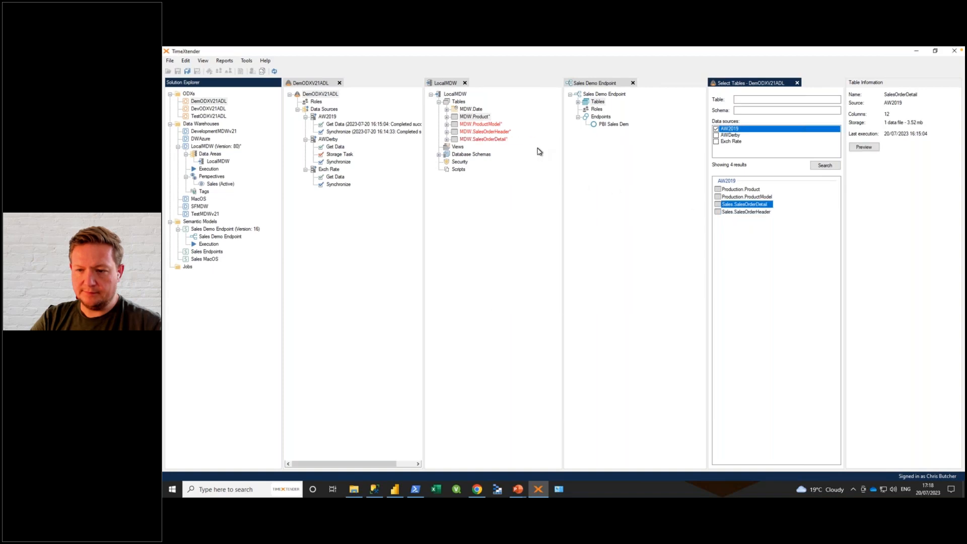
Step: Search for the tables of the Exch Rate data source only and add dbo.ExchangeRates to the LocalMDW tables
{"action": "left_click", "coordinate": [446, 140]}
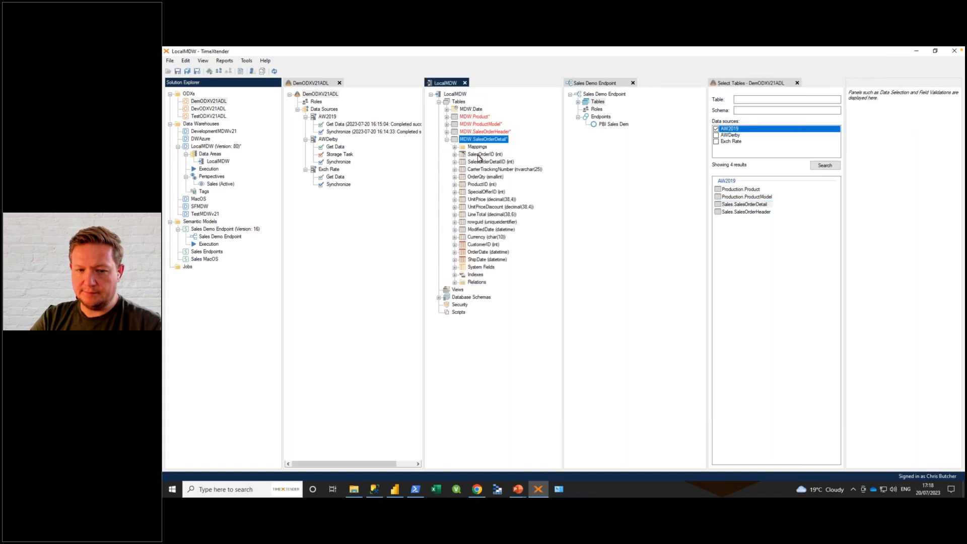
{"action": "left_click", "coordinate": [716, 131]}
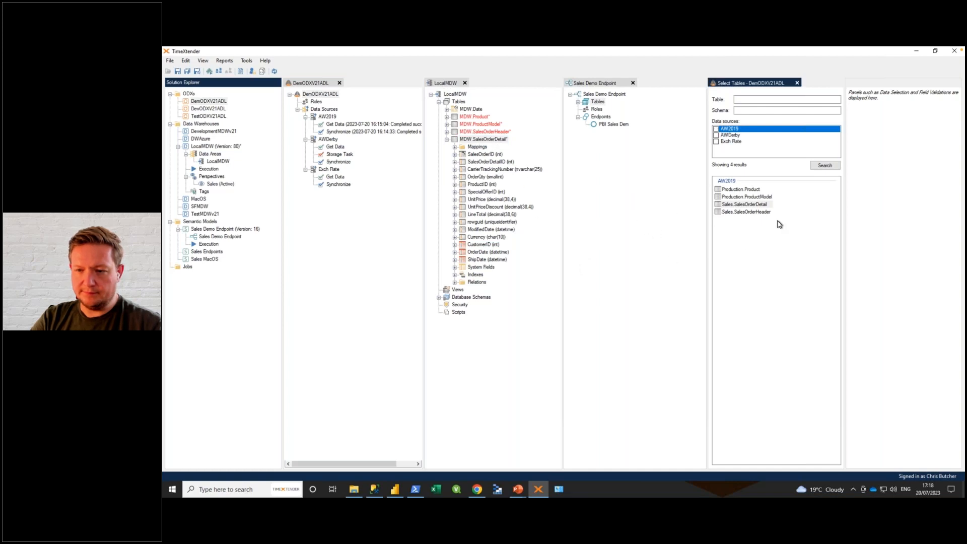
{"action": "left_click", "coordinate": [715, 142]}
{"action": "left_click", "coordinate": [826, 166]}
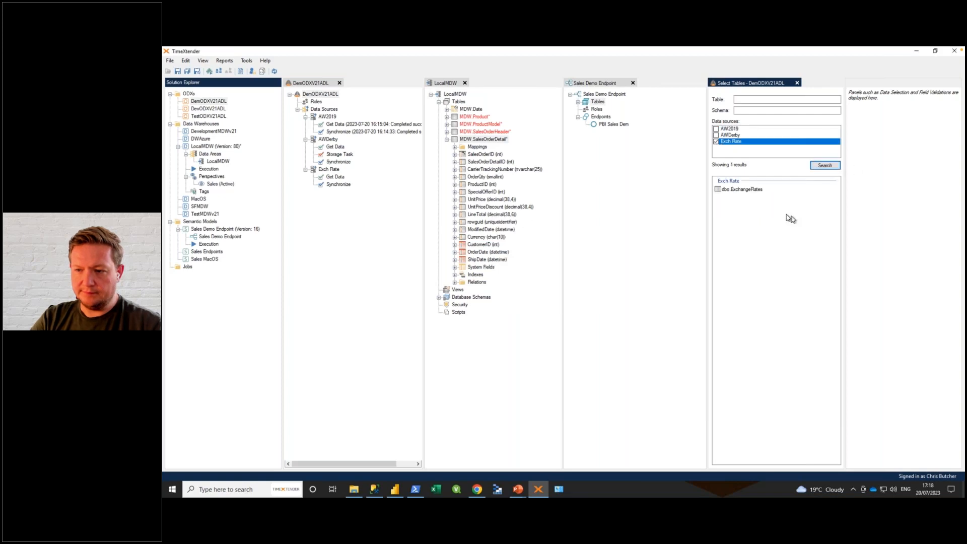
{"action": "left_click_drag", "start_coordinate": [747, 193], "coordinate": [470, 104]}
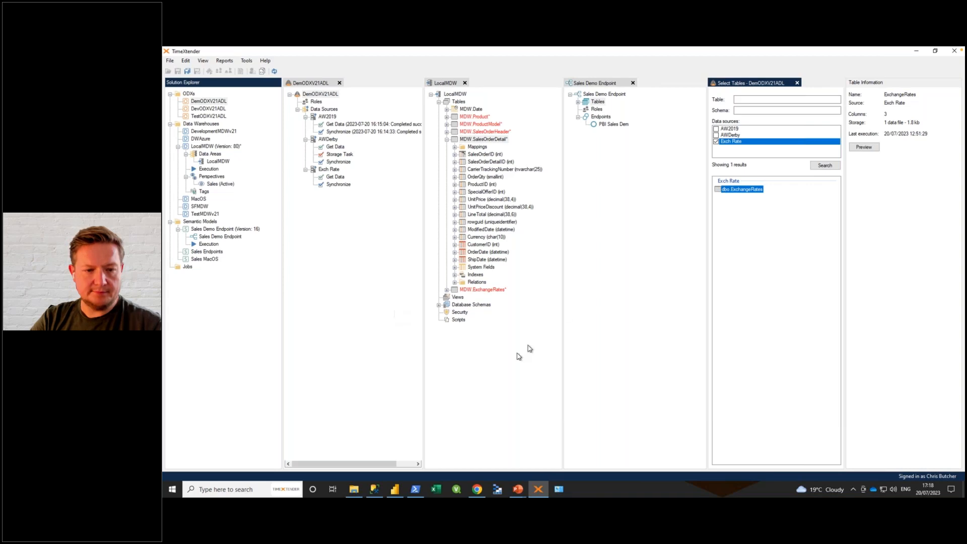
Step: Expand MDW.ExchangeRates and include its Currency field in the primary key
{"action": "left_click", "coordinate": [446, 289]}
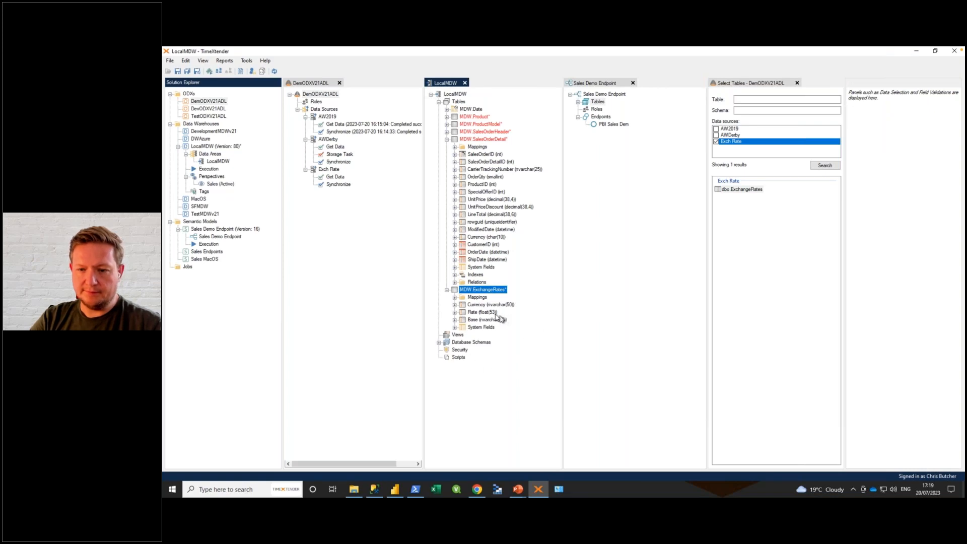
{"action": "right_click", "coordinate": [481, 305]}
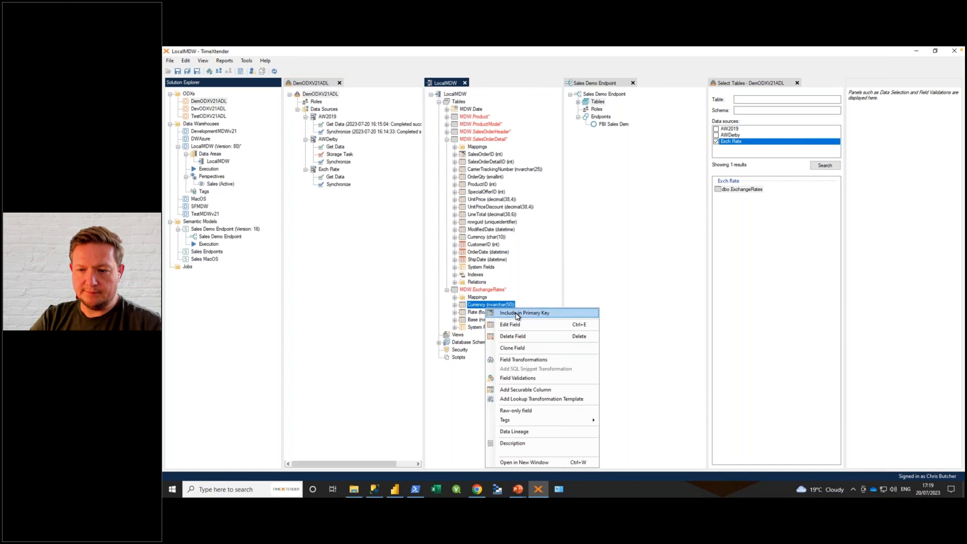
{"action": "left_click", "coordinate": [516, 316]}
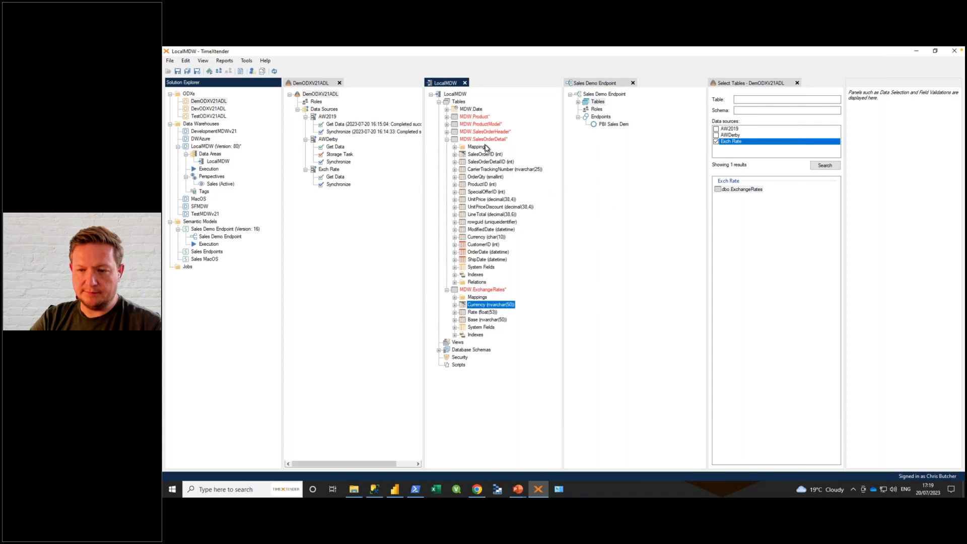
Step: Set the Currency field of MDW.ExchangeRates to text length 10, with variable length and Unicode turned off
{"action": "mouse_move", "coordinate": [478, 308]}
{"action": "left_mouse_down"}
{"action": "mouse_move", "coordinate": [504, 241]}
{"action": "mouse_move", "coordinate": [456, 240]}
{"action": "mouse_move", "coordinate": [499, 235]}
{"action": "mouse_move", "coordinate": [561, 296]}
{"action": "mouse_move", "coordinate": [483, 305]}
{"action": "left_mouse_up"}
{"action": "right_click", "coordinate": [486, 305]}
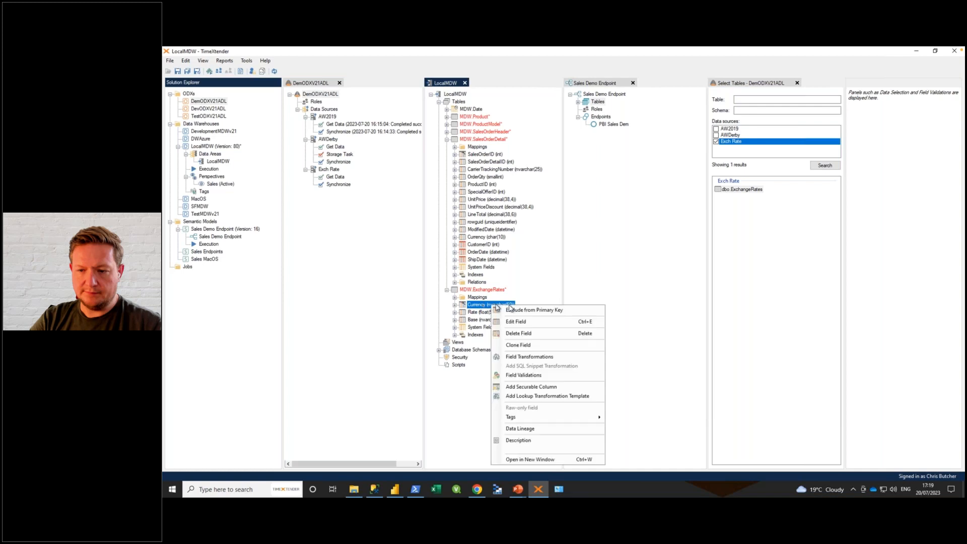
{"action": "left_click", "coordinate": [515, 322]}
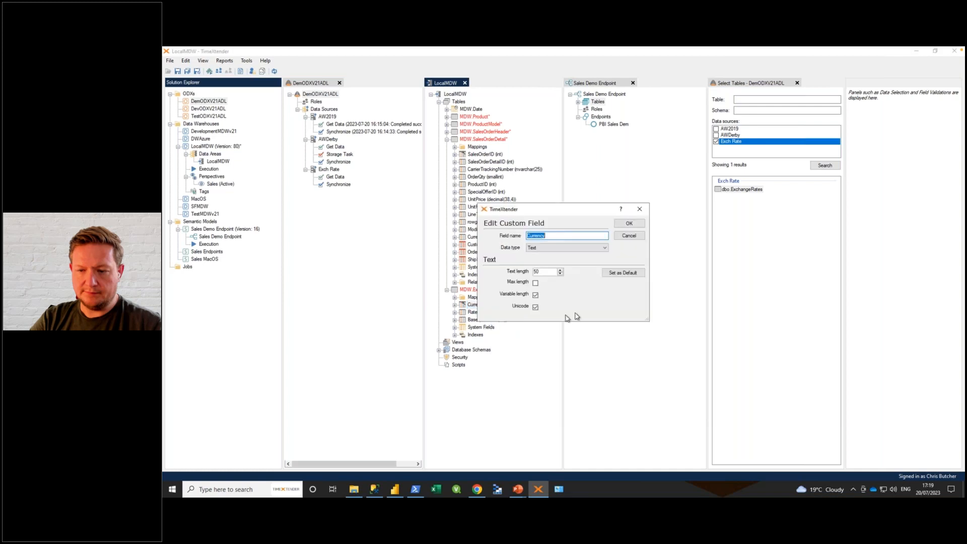
{"action": "left_click", "coordinate": [543, 271]}
{"action": "key", "text": "ctrl+a"}
{"action": "type", "text": "10"}
{"action": "left_click", "coordinate": [535, 295]}
{"action": "left_click", "coordinate": [535, 306]}
{"action": "left_click", "coordinate": [629, 223]}
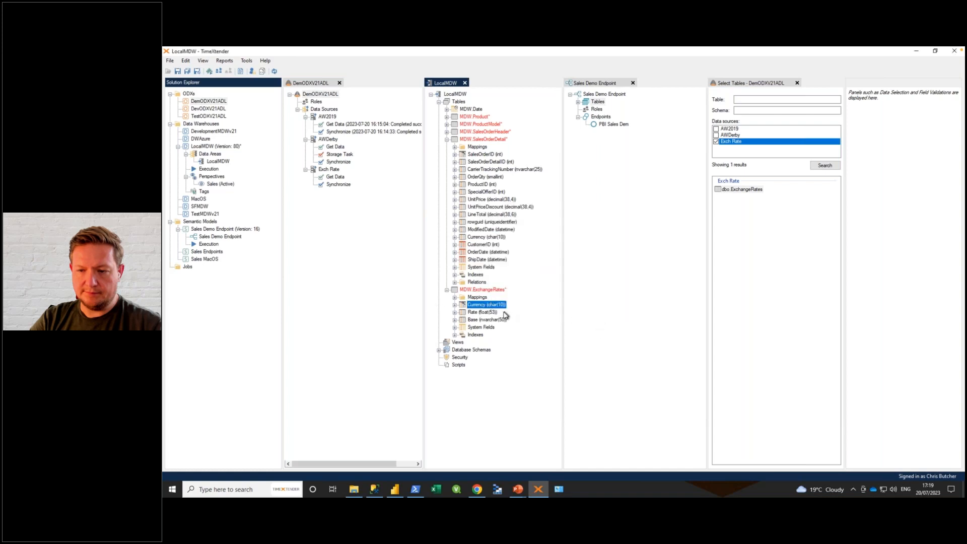
Step: Relate MDW.SalesOrderDetail to MDW.ExchangeRates on Currency and add Rate to MDW.SalesOrderDetail as a conditional lookup field using the default relation
{"action": "left_click_drag", "start_coordinate": [473, 310], "coordinate": [478, 240]}
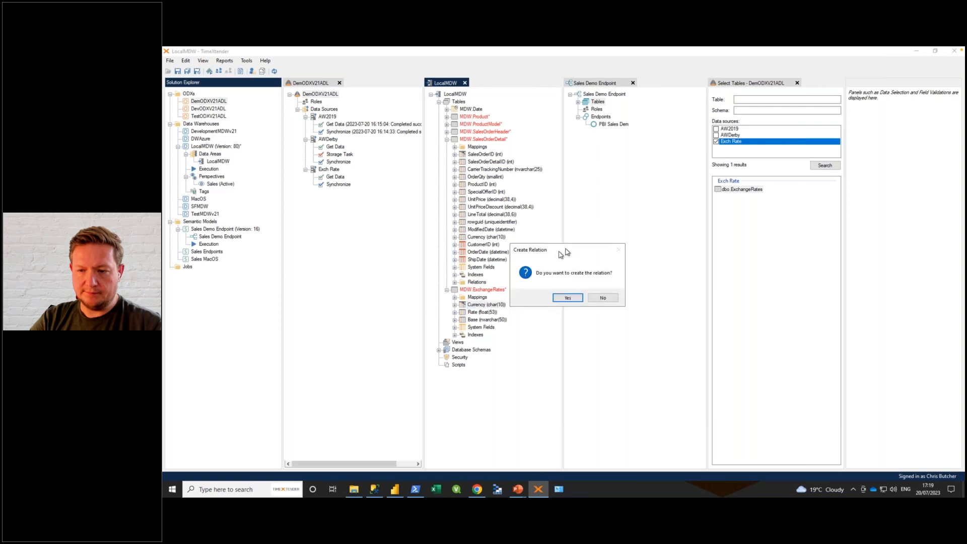
{"action": "left_click", "coordinate": [567, 298]}
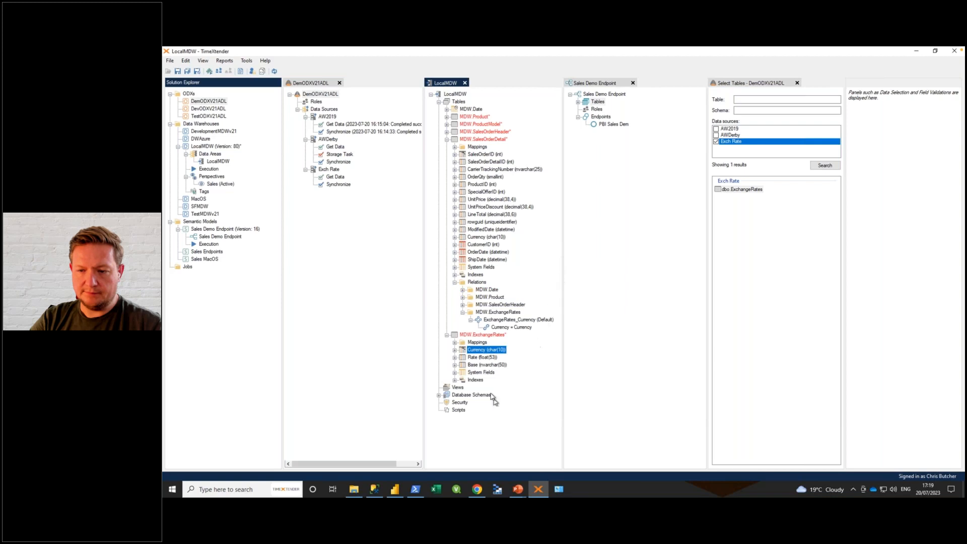
{"action": "left_click_drag", "start_coordinate": [475, 359], "coordinate": [480, 140]}
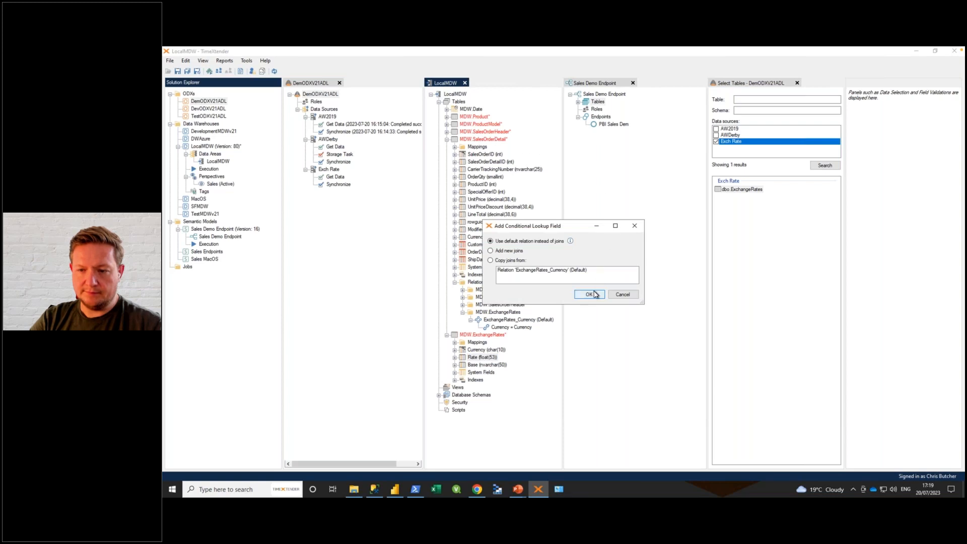
{"action": "left_click", "coordinate": [589, 295]}
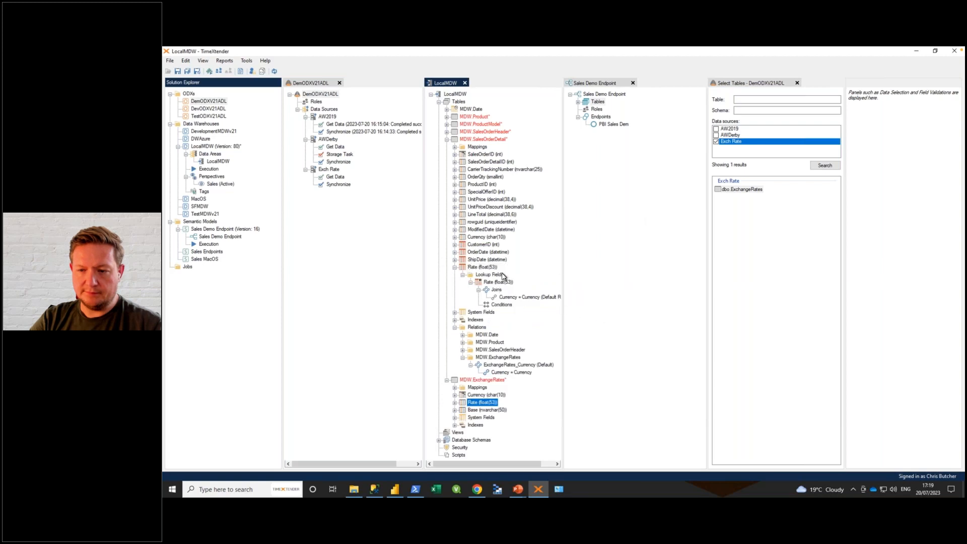
Step: Rename the Rate lookup field in MDW.SalesOrderDetail to ExchangeRateEur and collapse the SalesOrderDetail and ExchangeRates tables
{"action": "right_click", "coordinate": [477, 267]}
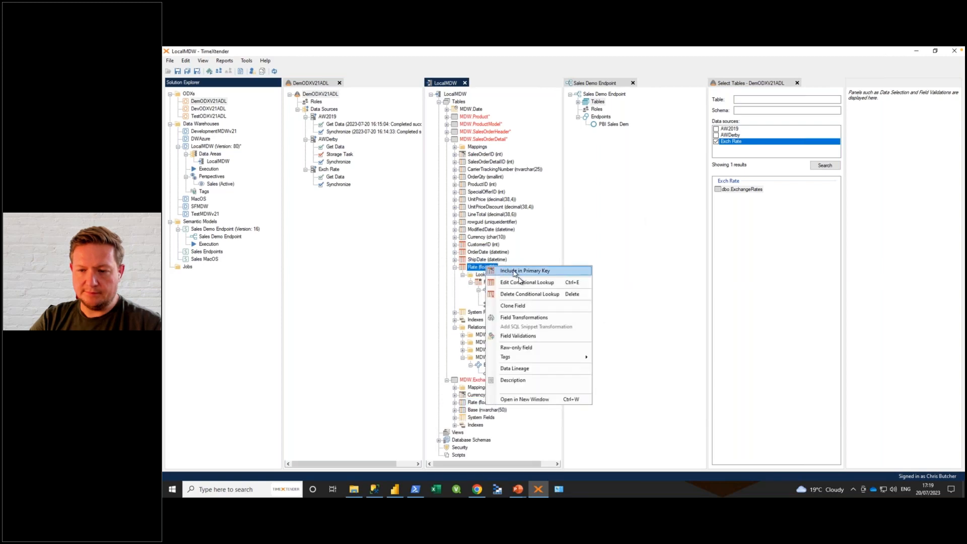
{"action": "left_click", "coordinate": [515, 284]}
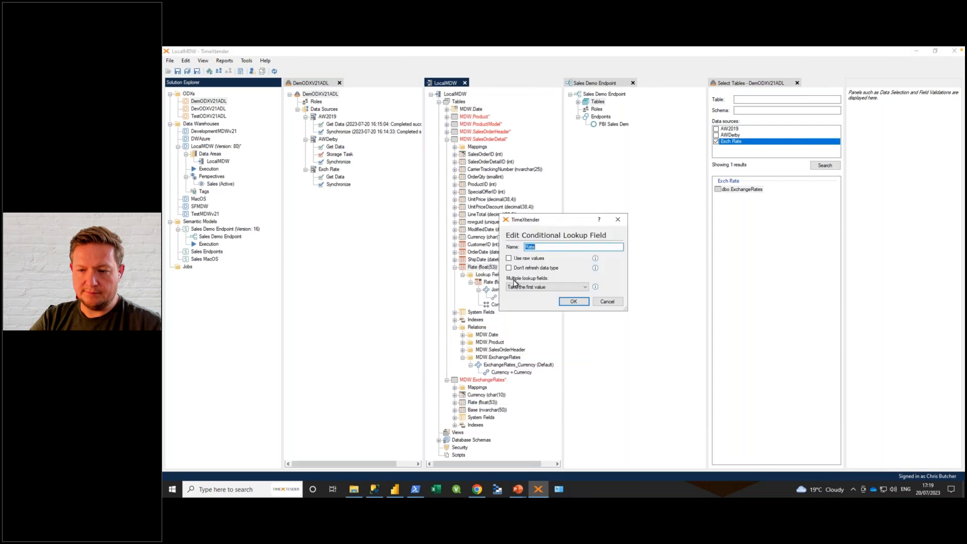
{"action": "left_click", "coordinate": [525, 246]}
{"action": "type", "text": "Exchange"}
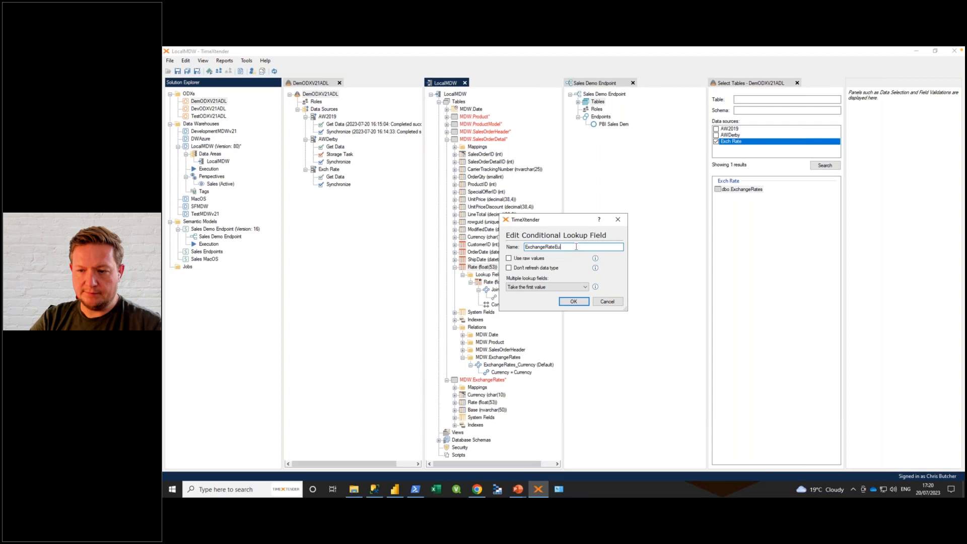
{"action": "type", "text": "r"}
{"action": "left_click", "coordinate": [573, 302]}
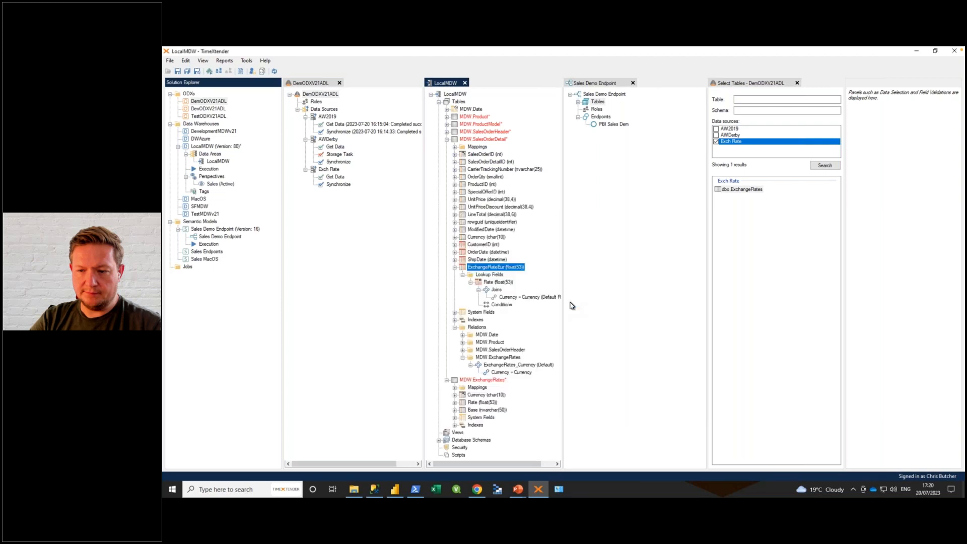
{"action": "left_click", "coordinate": [455, 268]}
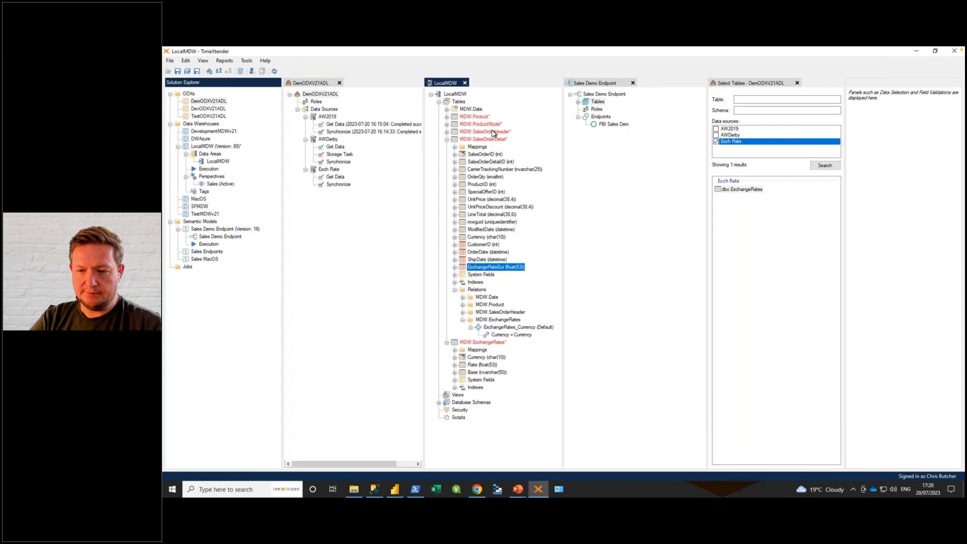
{"action": "left_click", "coordinate": [446, 139]}
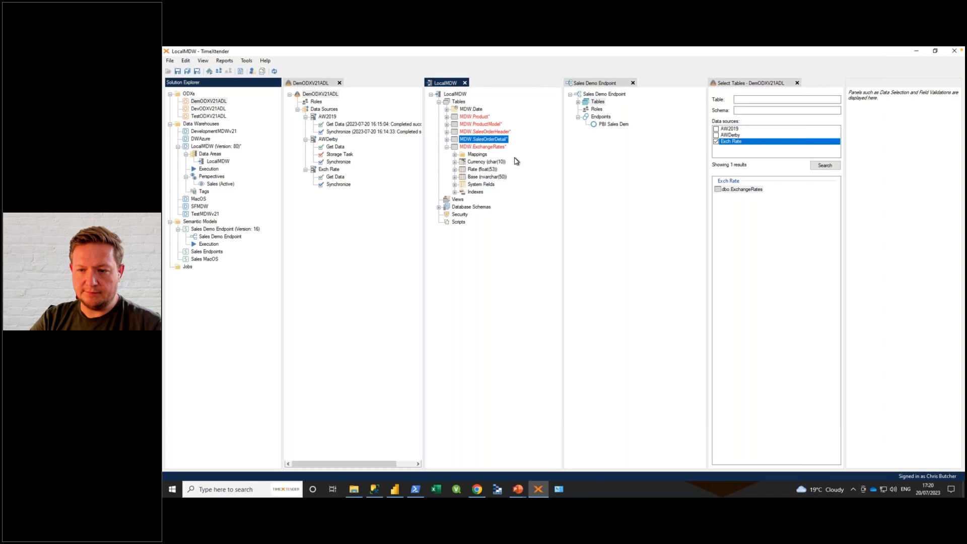
{"action": "left_click", "coordinate": [447, 146]}
Step: Expand MDW.SalesOrderDetail and add a field named GrossLineTotal with the Numeric data type
{"action": "left_click", "coordinate": [447, 139]}
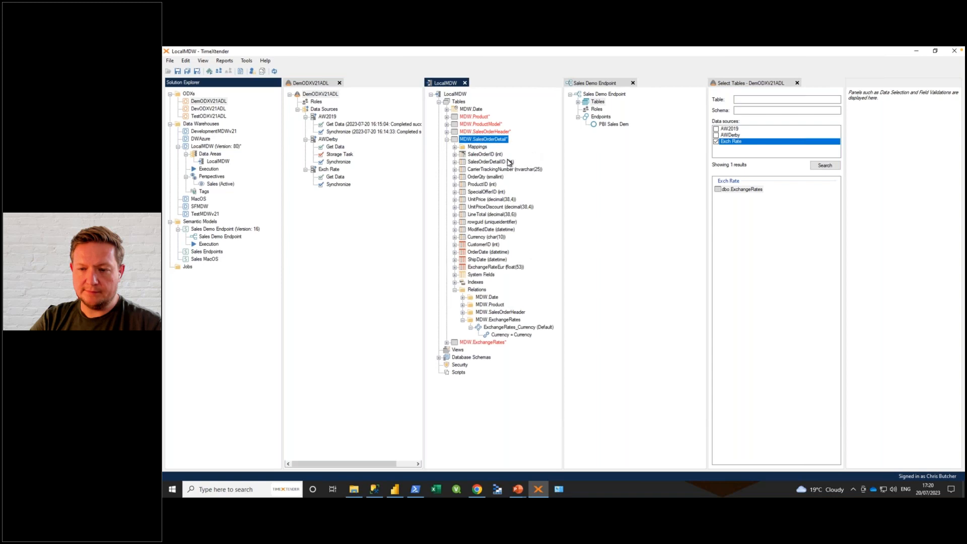
{"action": "right_click", "coordinate": [477, 141]}
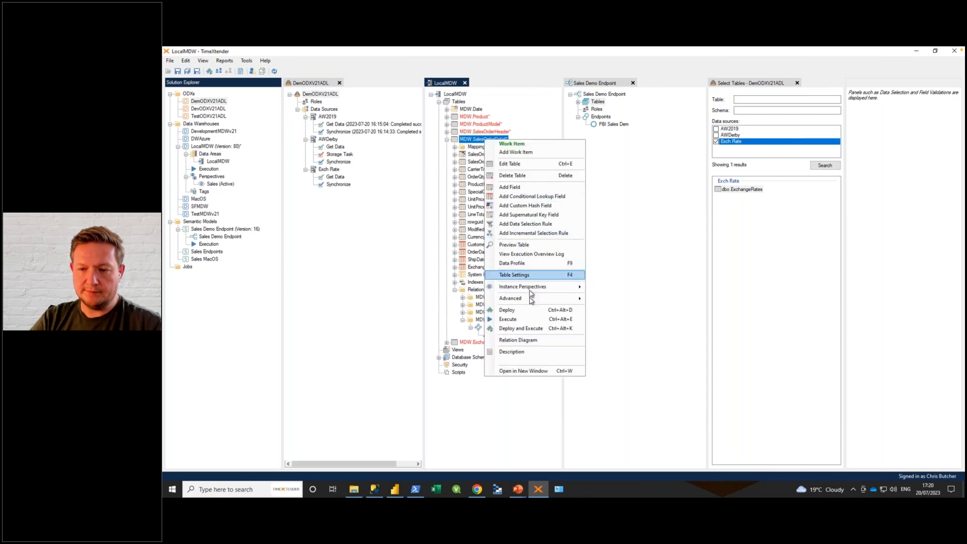
{"action": "left_click", "coordinate": [508, 189]}
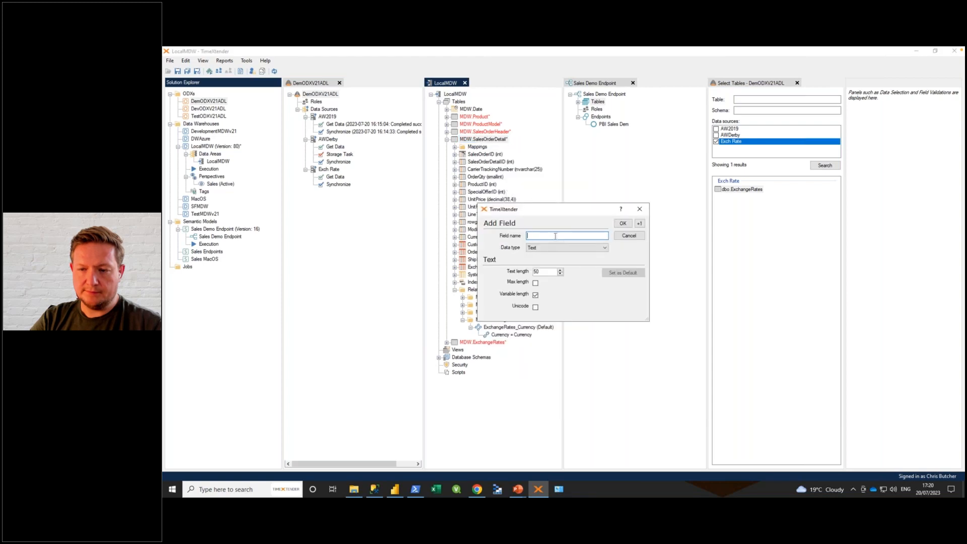
{"action": "type", "text": "GrossLineTotal"}
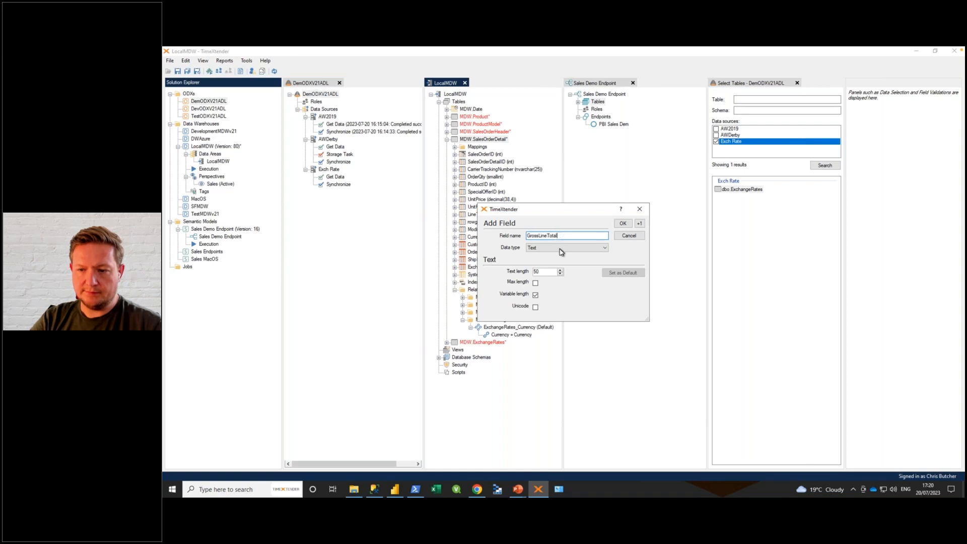
{"action": "left_click", "coordinate": [561, 252]}
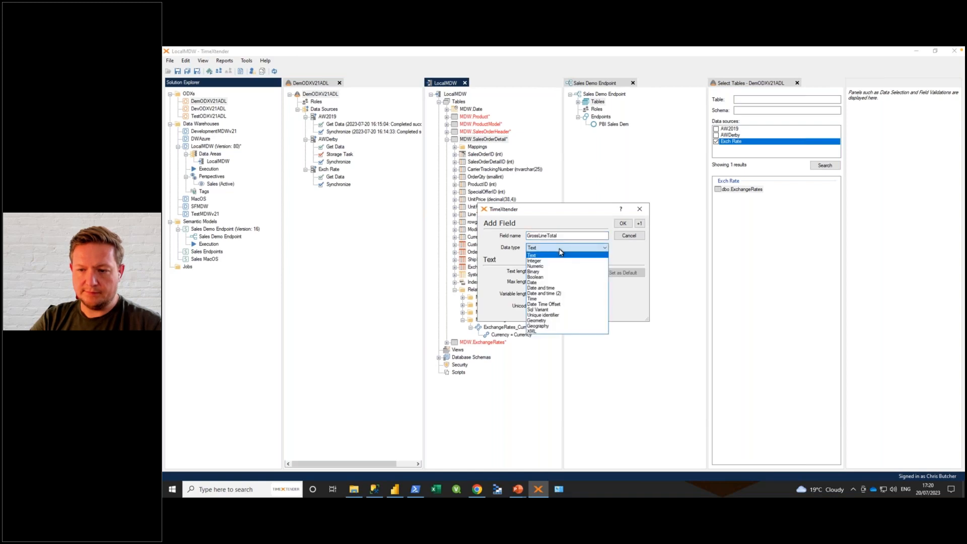
{"action": "left_click", "coordinate": [541, 272]}
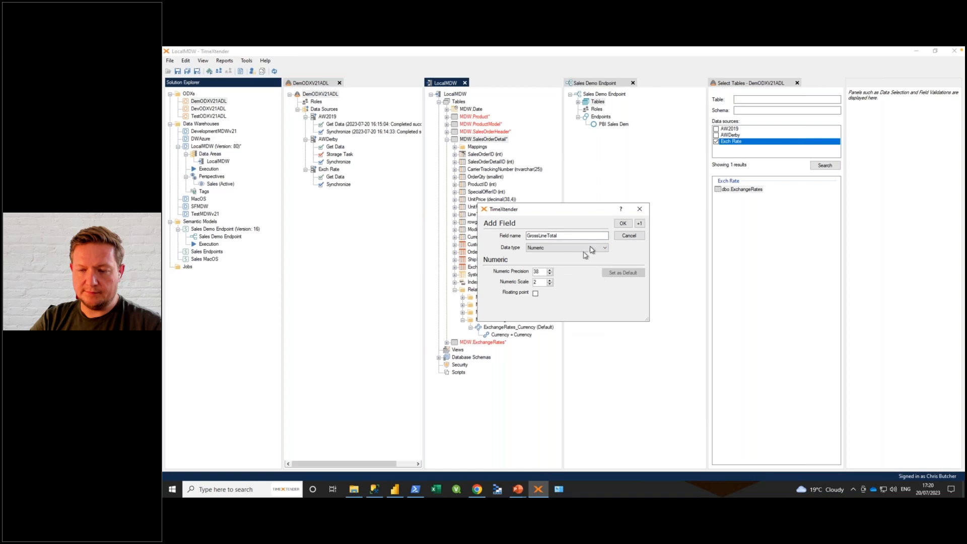
{"action": "left_click", "coordinate": [622, 223]}
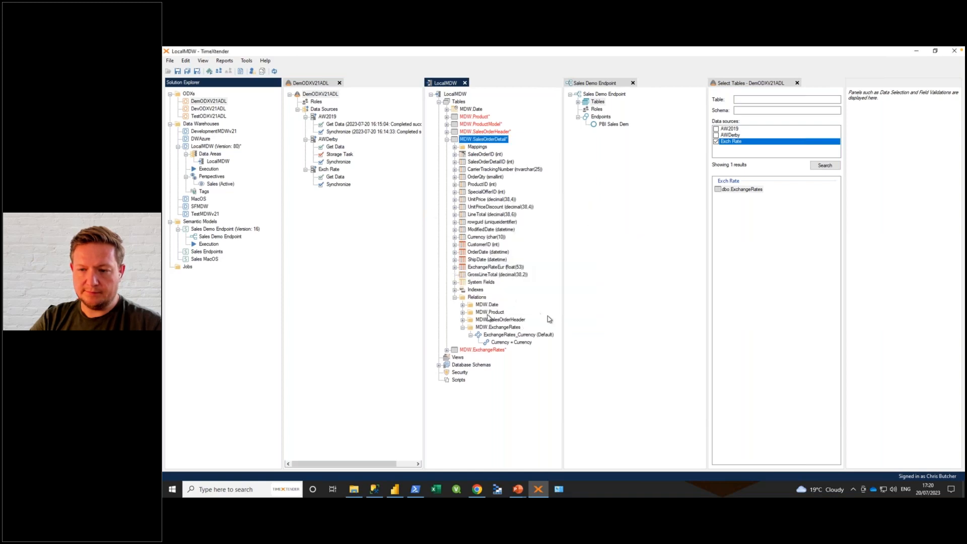
Step: Add a custom value transformation to GrossLineTotal in MDW.SalesOrderDetail with the formula [UnitPrice]*[OrderQty]*[ExchangeRateEur]
{"action": "right_click", "coordinate": [501, 275]}
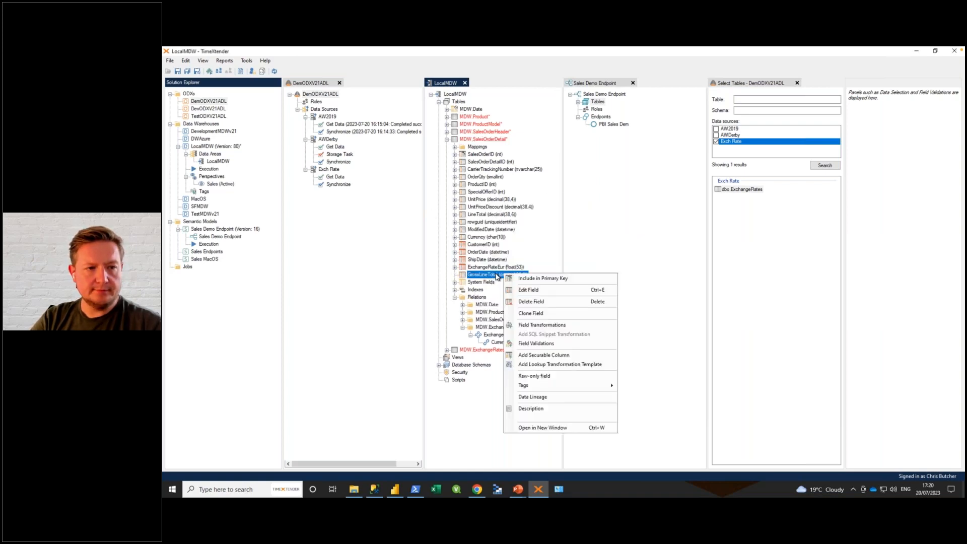
{"action": "left_click", "coordinate": [546, 325]}
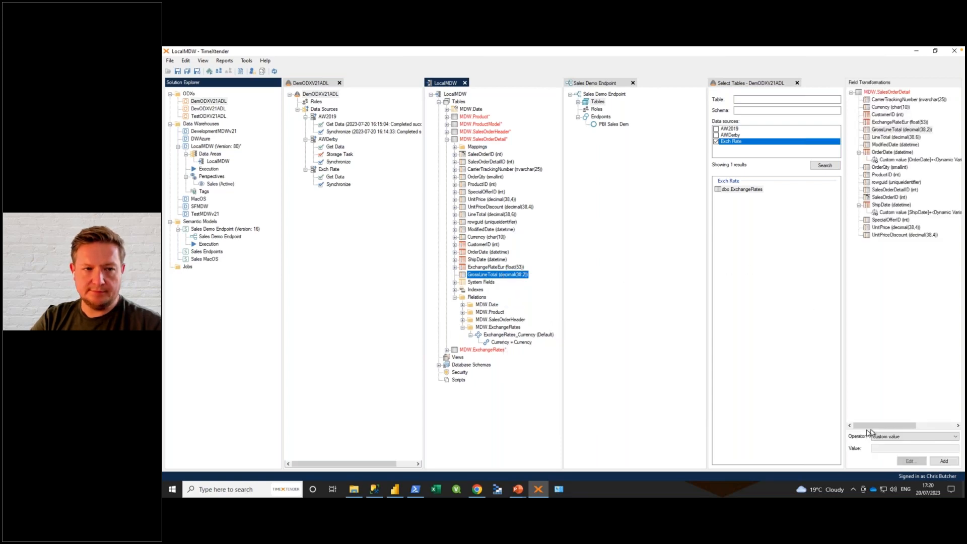
{"action": "left_click", "coordinate": [942, 461]}
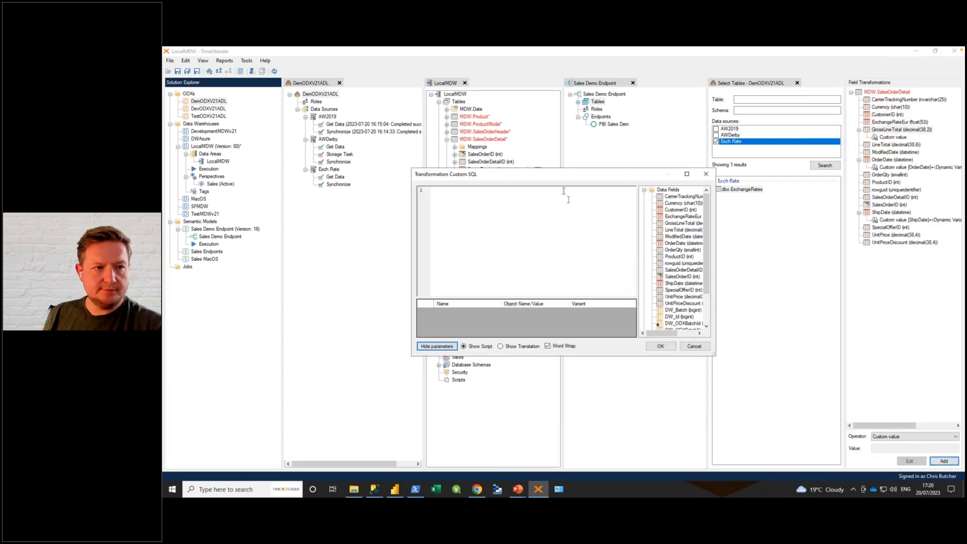
{"action": "left_click_drag", "start_coordinate": [715, 352], "coordinate": [824, 395]}
{"action": "left_click_drag", "start_coordinate": [584, 179], "coordinate": [484, 171]}
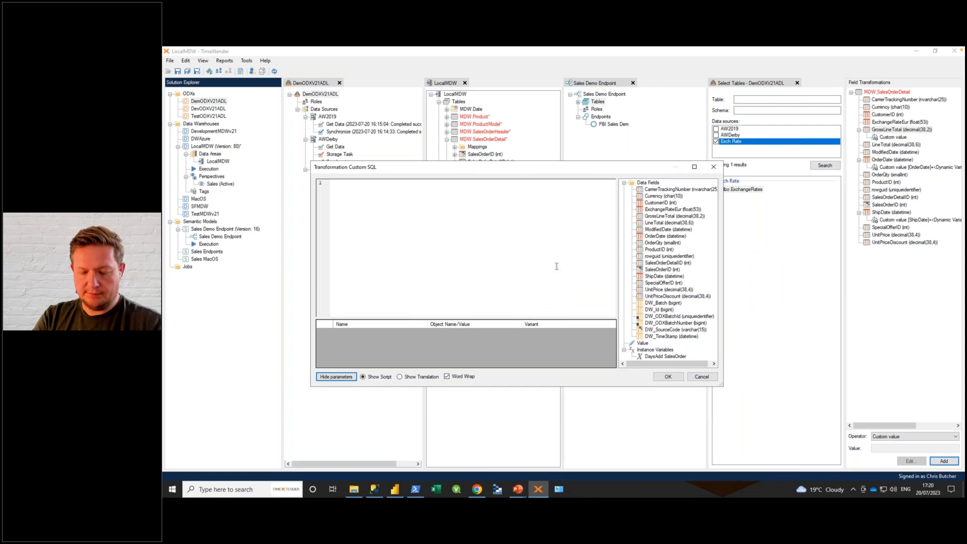
{"action": "left_click_drag", "start_coordinate": [662, 291], "coordinate": [357, 206]}
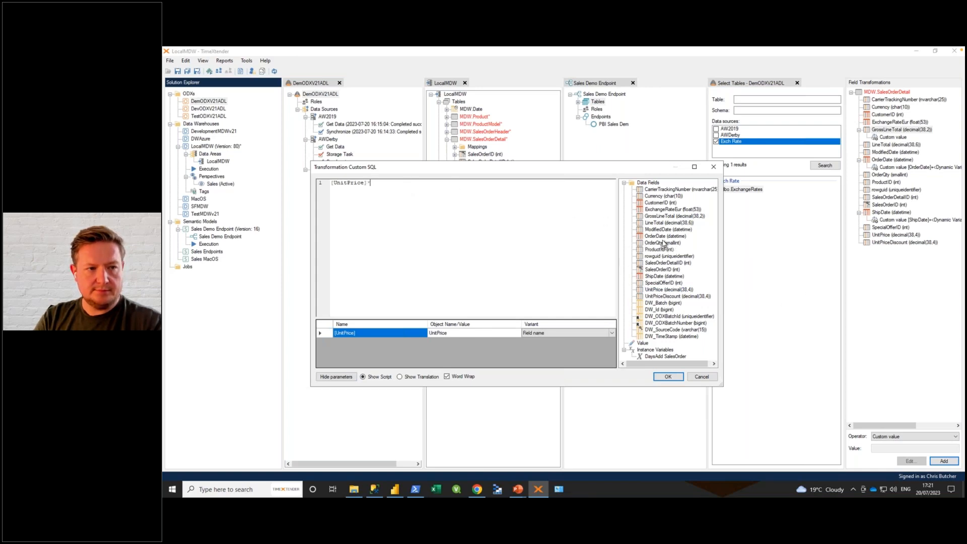
{"action": "left_click_drag", "start_coordinate": [661, 247], "coordinate": [391, 187]}
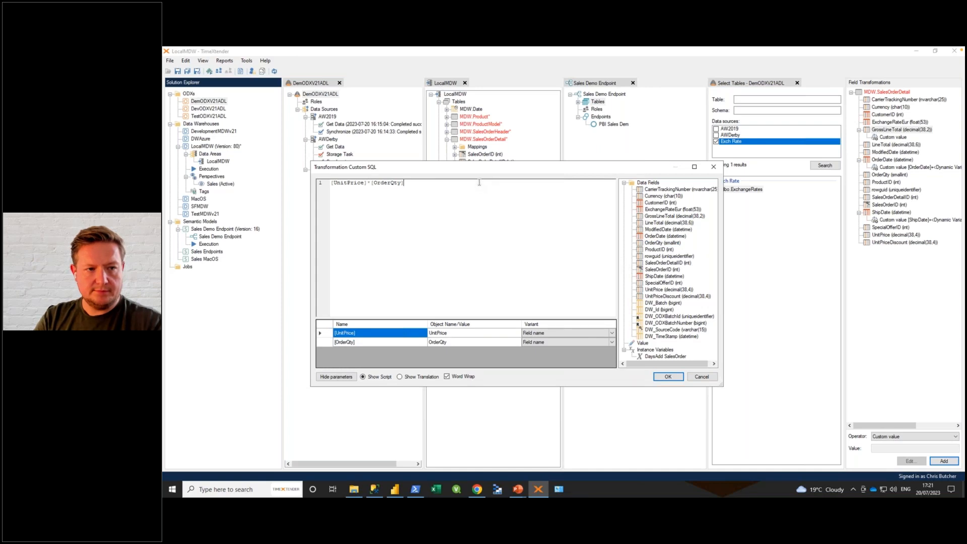
{"action": "type", "text": "*"}
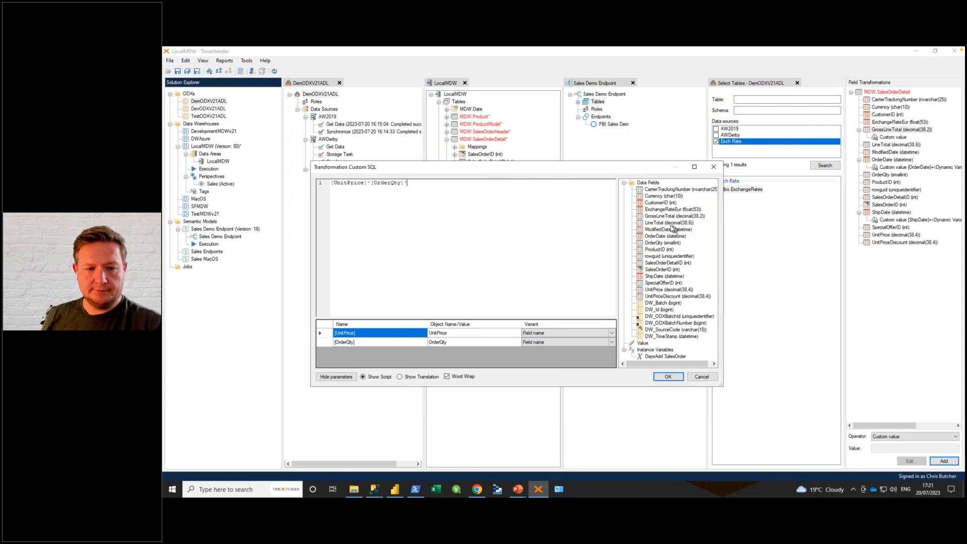
{"action": "left_click_drag", "start_coordinate": [655, 210], "coordinate": [439, 185]}
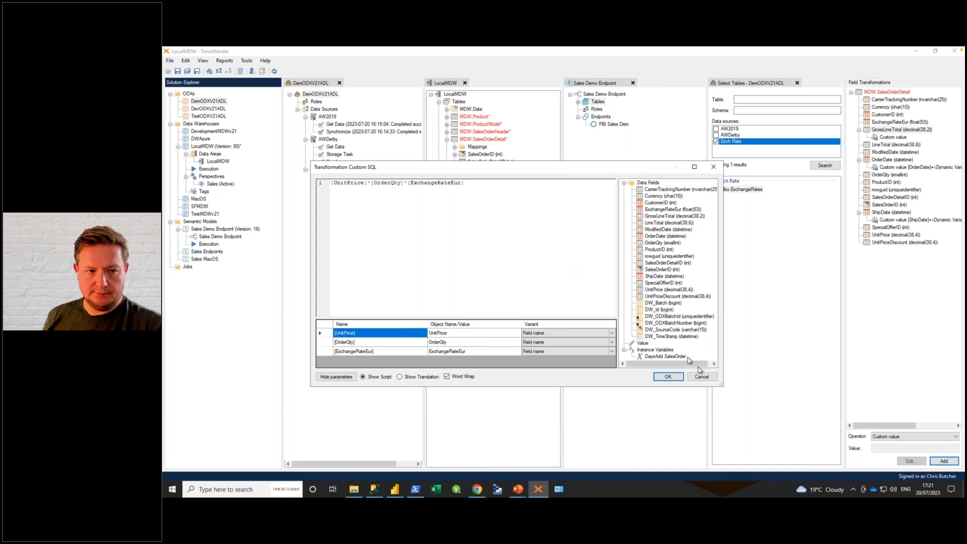
{"action": "left_click", "coordinate": [667, 378]}
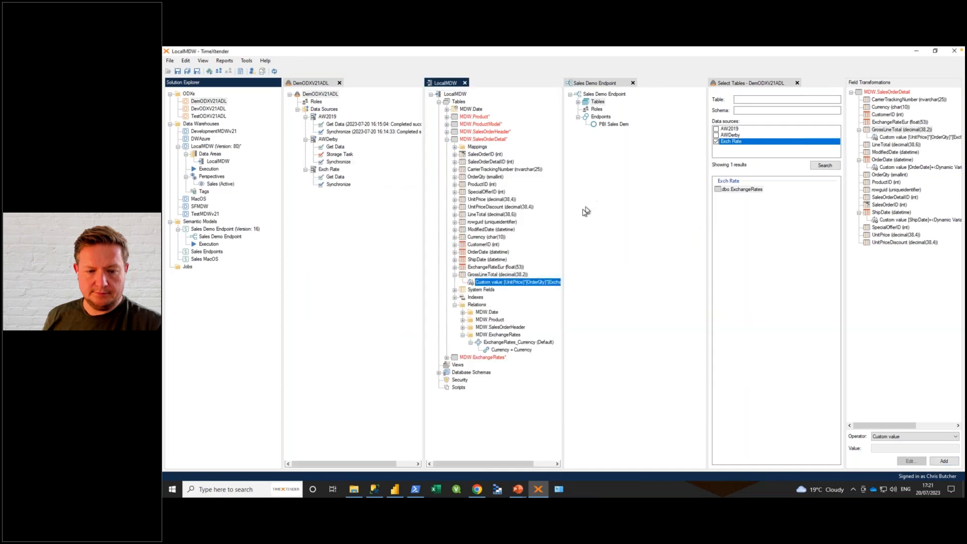
{"action": "left_click_drag", "start_coordinate": [562, 247], "coordinate": [622, 237]}
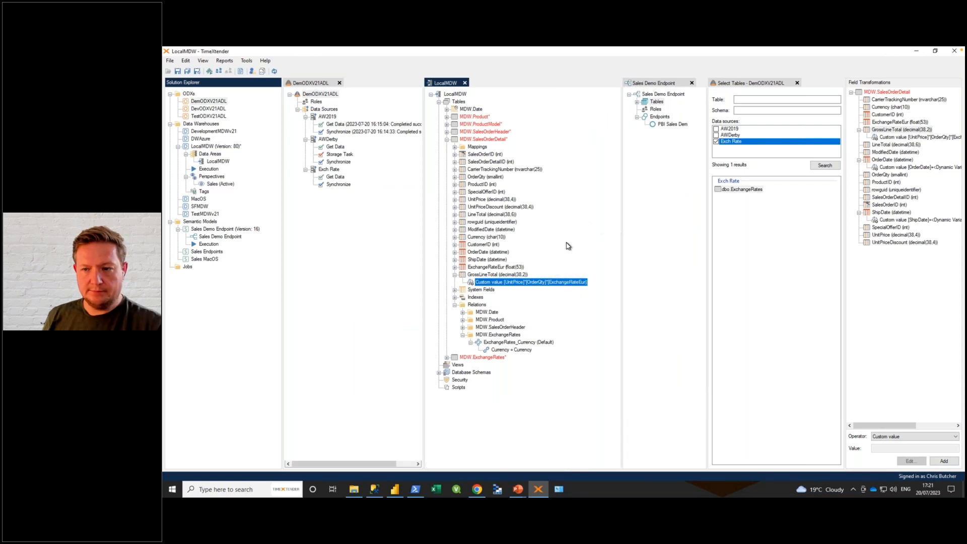
Step: Rename the UnitPrice field in MDW.SalesOrderDetail to UnitPriceUSD and collapse the table
{"action": "left_click", "coordinate": [480, 200]}
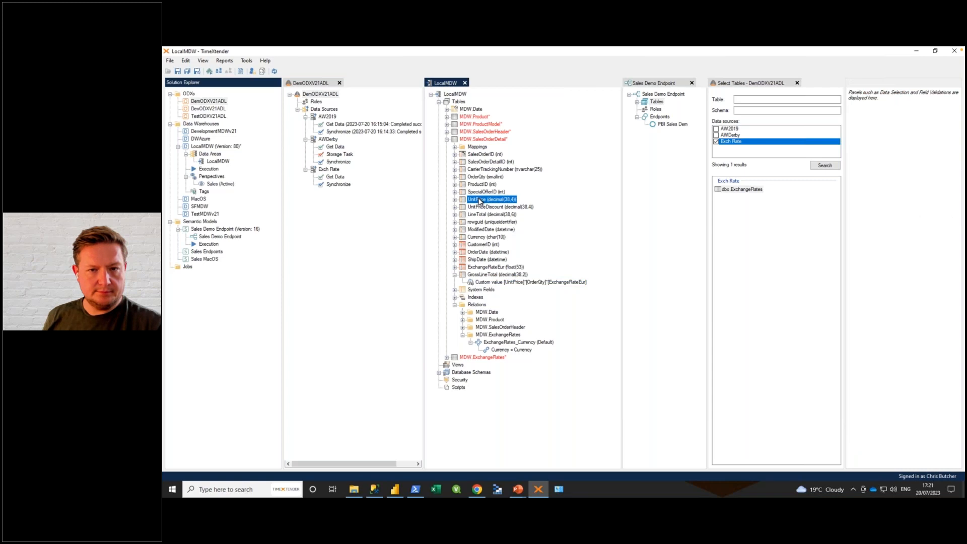
{"action": "right_click", "coordinate": [481, 201]}
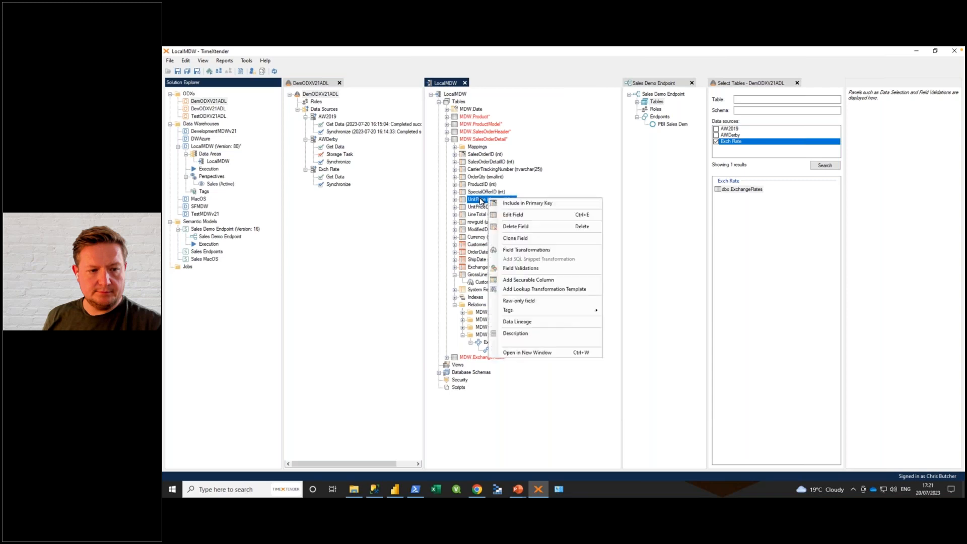
{"action": "left_click", "coordinate": [480, 200]}
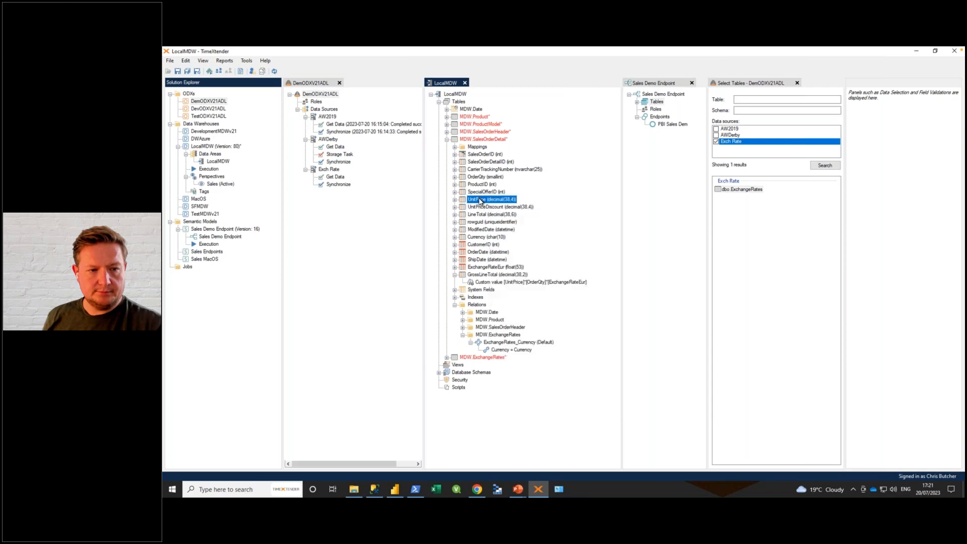
{"action": "right_click", "coordinate": [492, 200]}
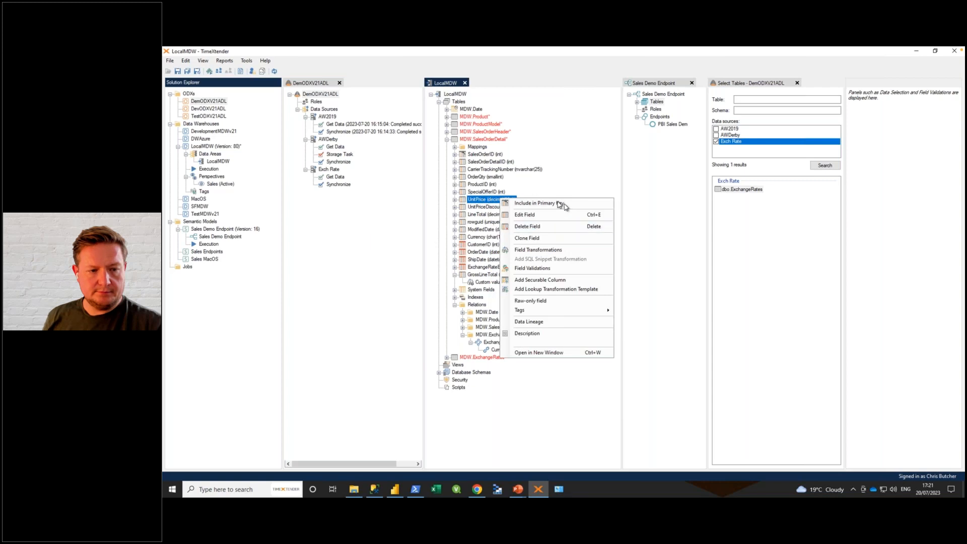
{"action": "left_click", "coordinate": [525, 215]}
{"action": "left_click", "coordinate": [559, 236]}
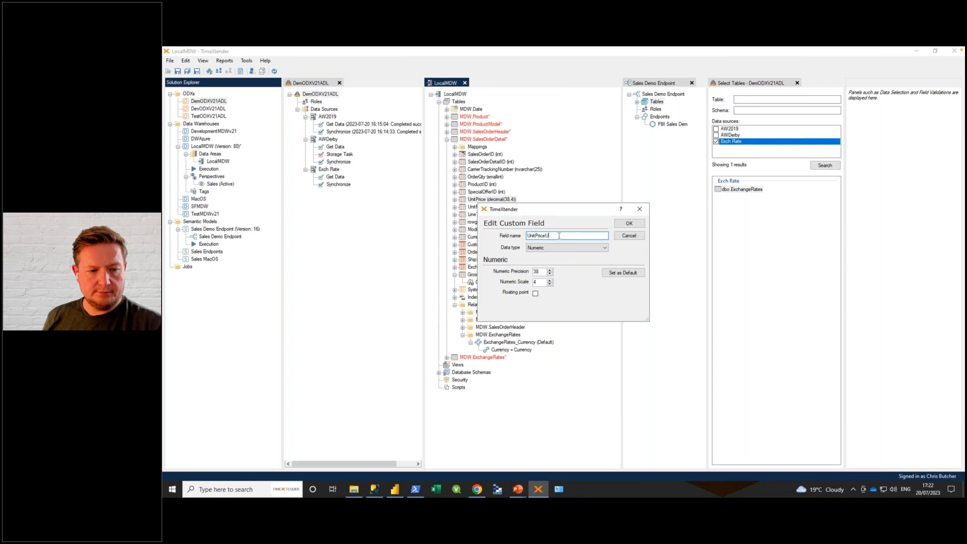
{"action": "left_click_drag", "start_coordinate": [571, 213], "coordinate": [610, 125]}
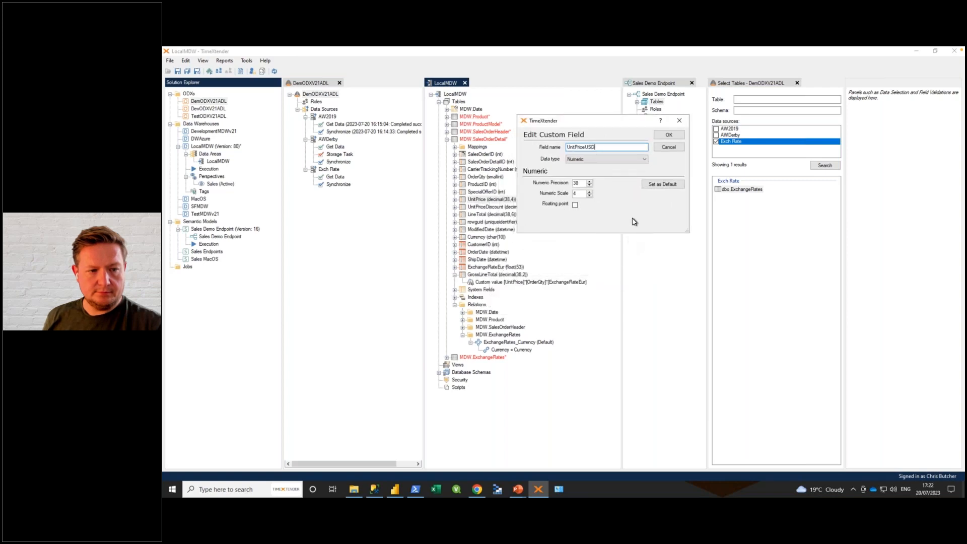
{"action": "left_click", "coordinate": [670, 135]}
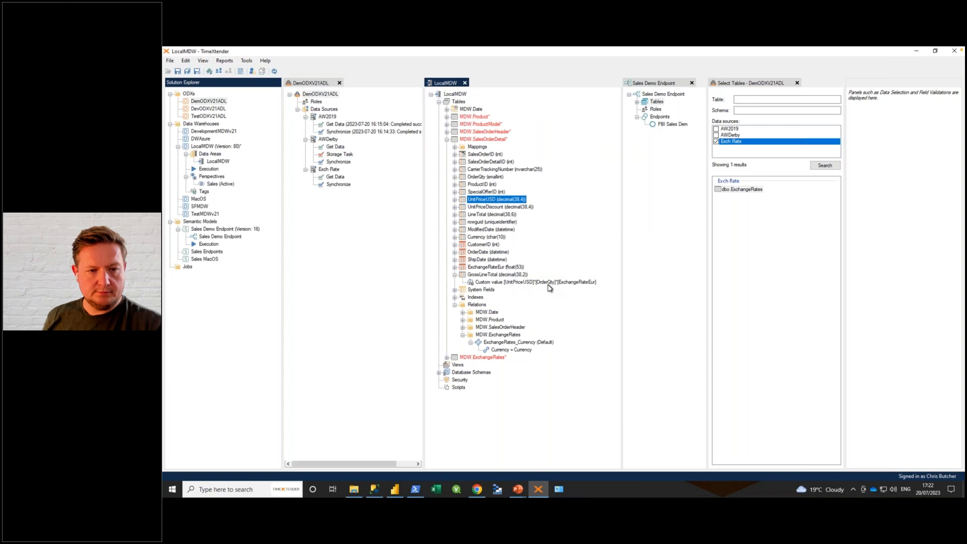
{"action": "left_click", "coordinate": [447, 139]}
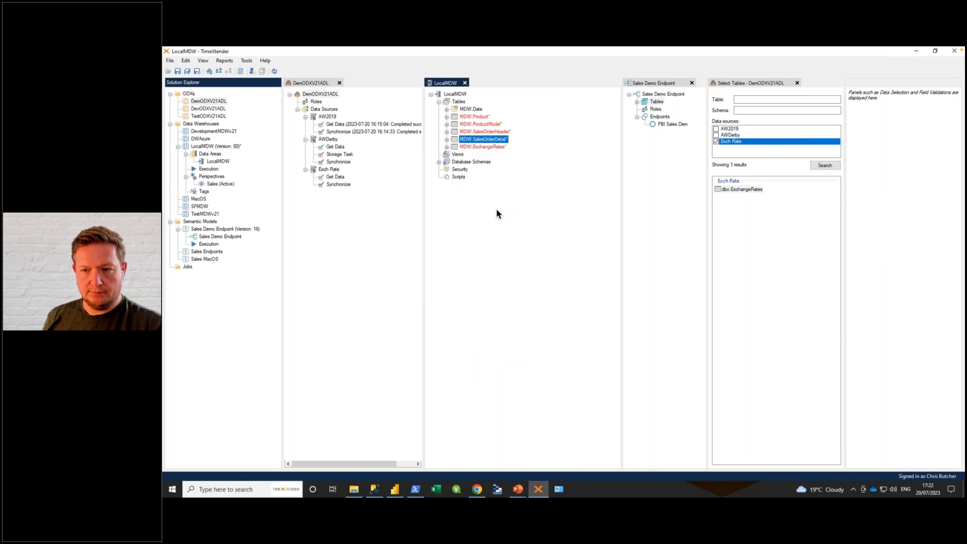
Step: Deploy and execute all objects of the LocalMDW data area, saving the instance with the version note AW2019
{"action": "right_click", "coordinate": [455, 94]}
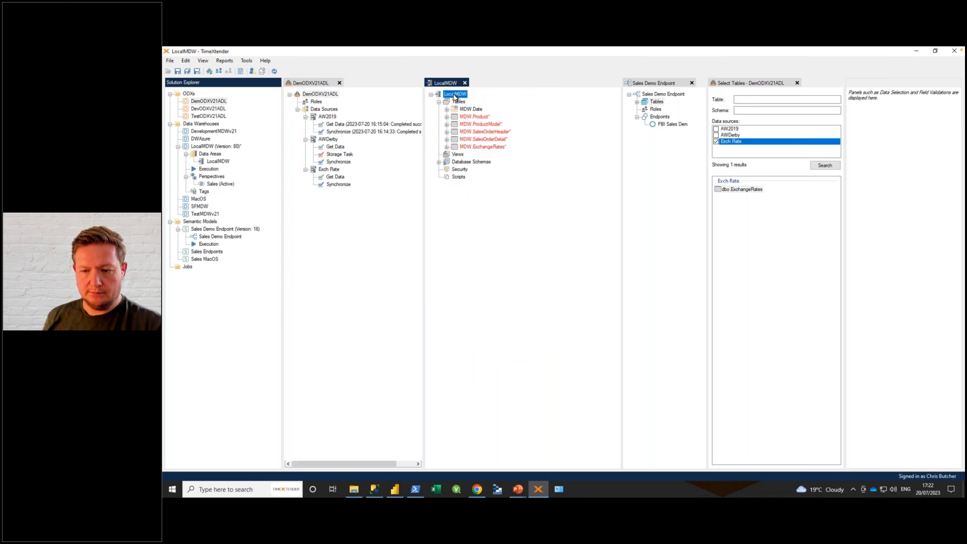
{"action": "left_click", "coordinate": [498, 207]}
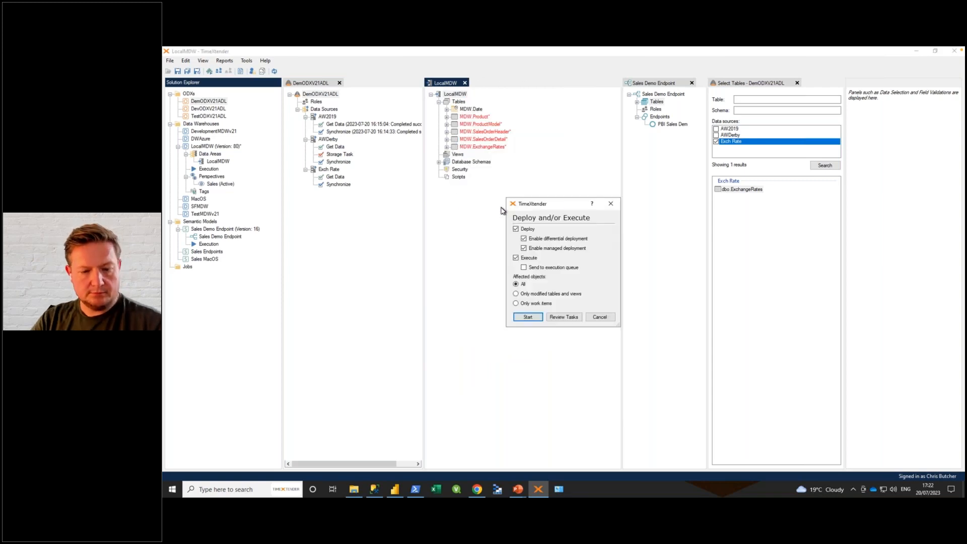
{"action": "left_click", "coordinate": [526, 317]}
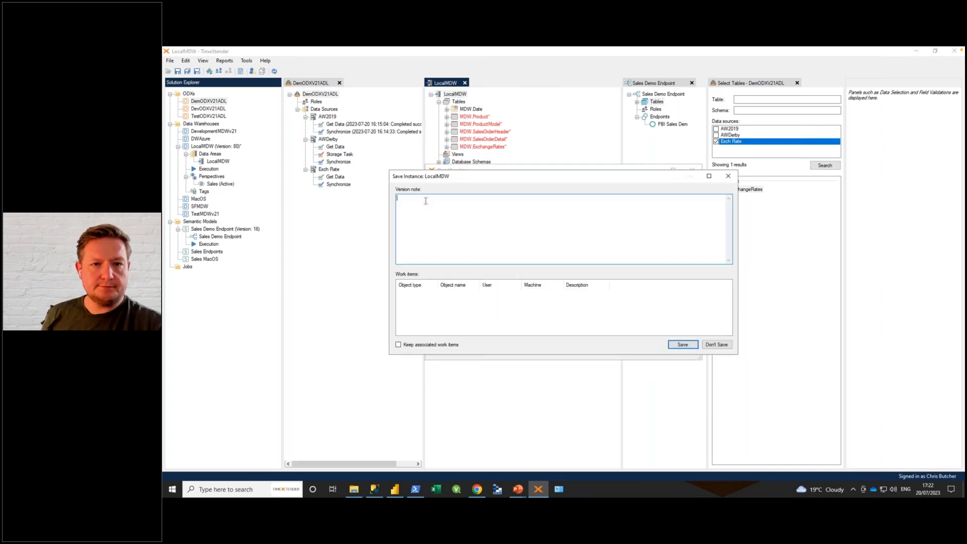
{"action": "type", "text": "AW2019"}
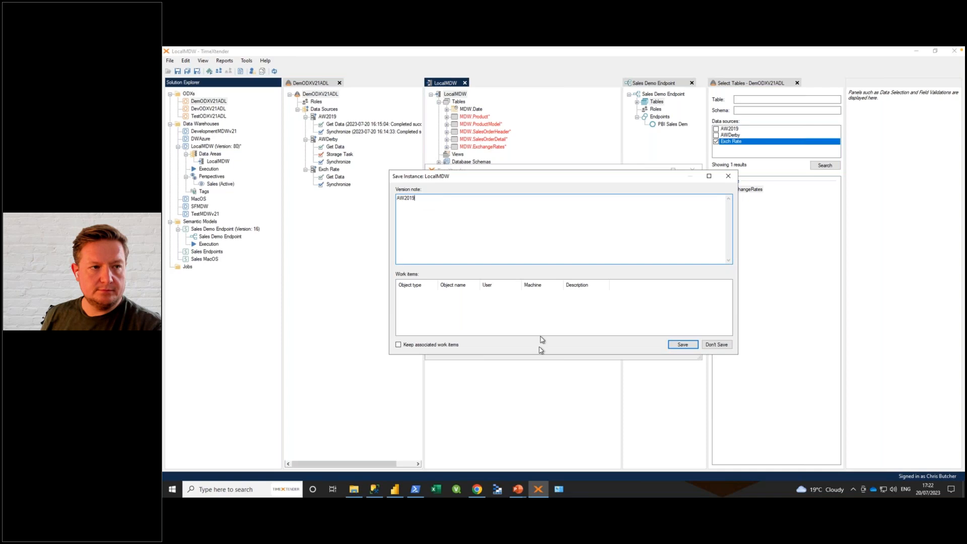
{"action": "left_click", "coordinate": [677, 347]}
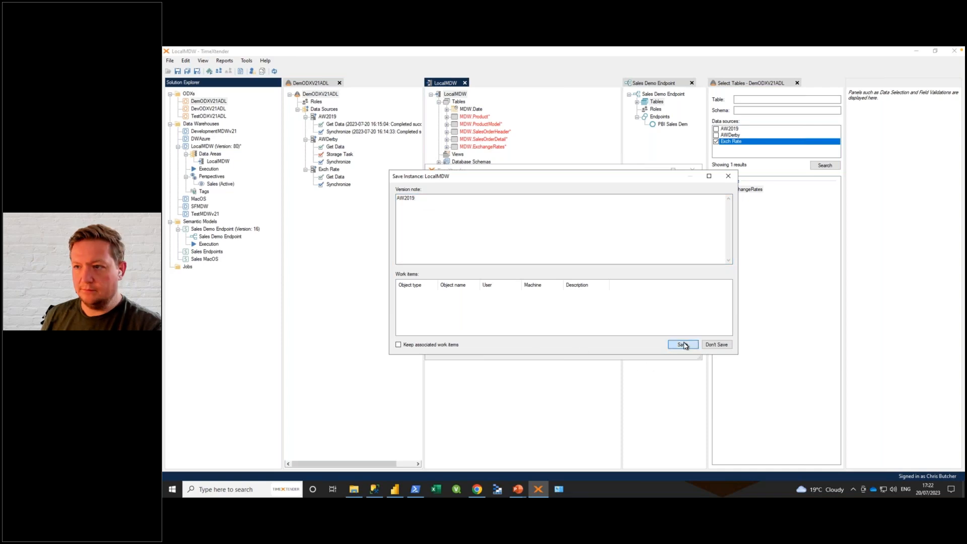
{"action": "left_click", "coordinate": [673, 292]}
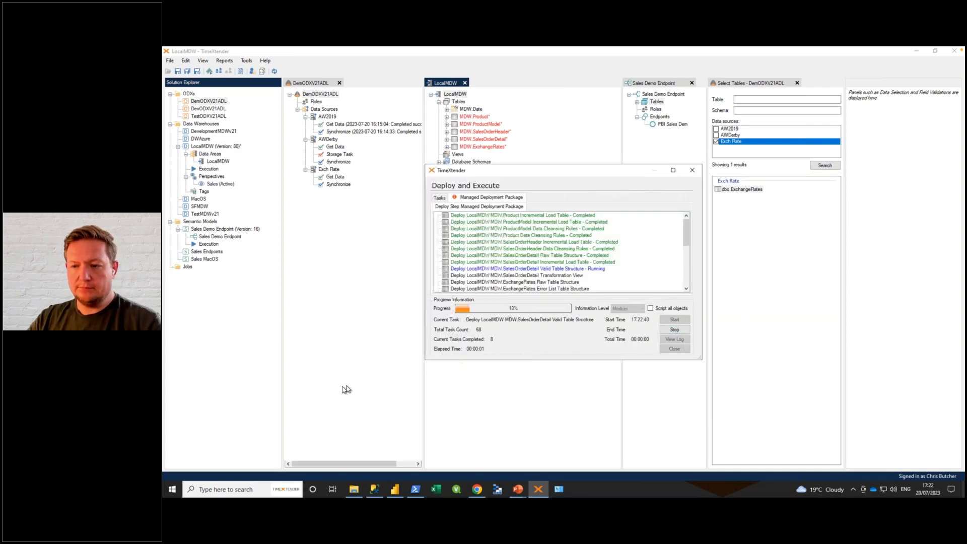
{"action": "left_click_drag", "start_coordinate": [424, 361], "coordinate": [322, 365]}
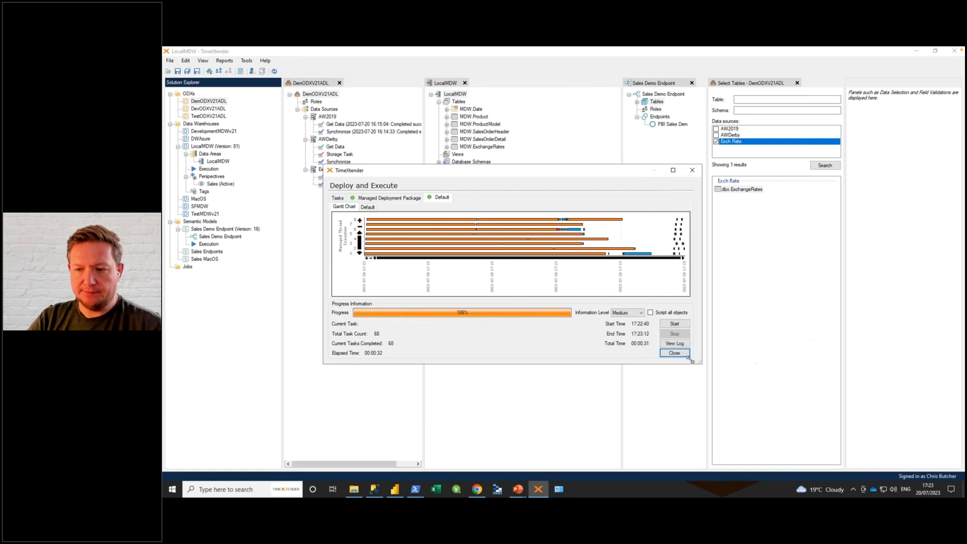
{"action": "left_click", "coordinate": [674, 353]}
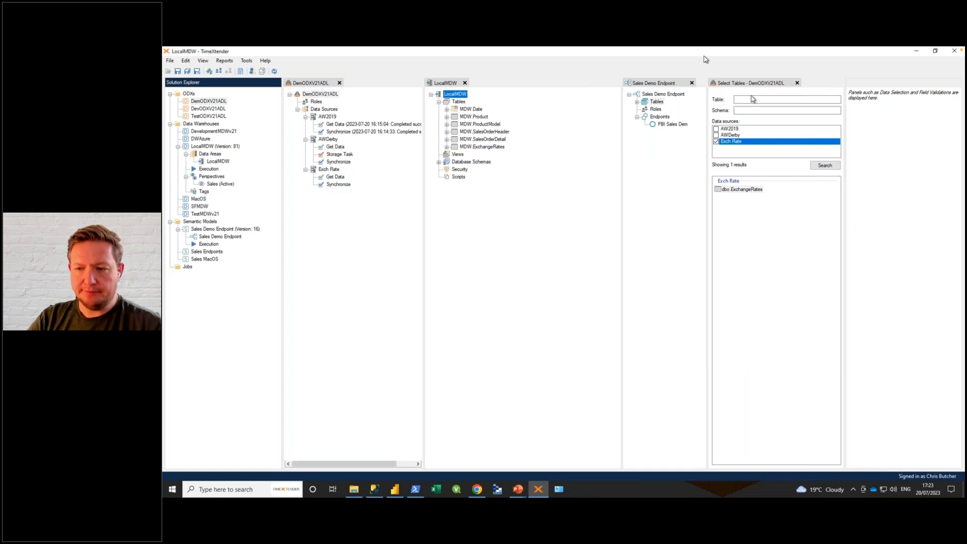
Step: Close the DemODXV21ADL table selection and expand the SalesOrderDetail table of Sales Demo Endpoint
{"action": "left_click", "coordinate": [796, 84]}
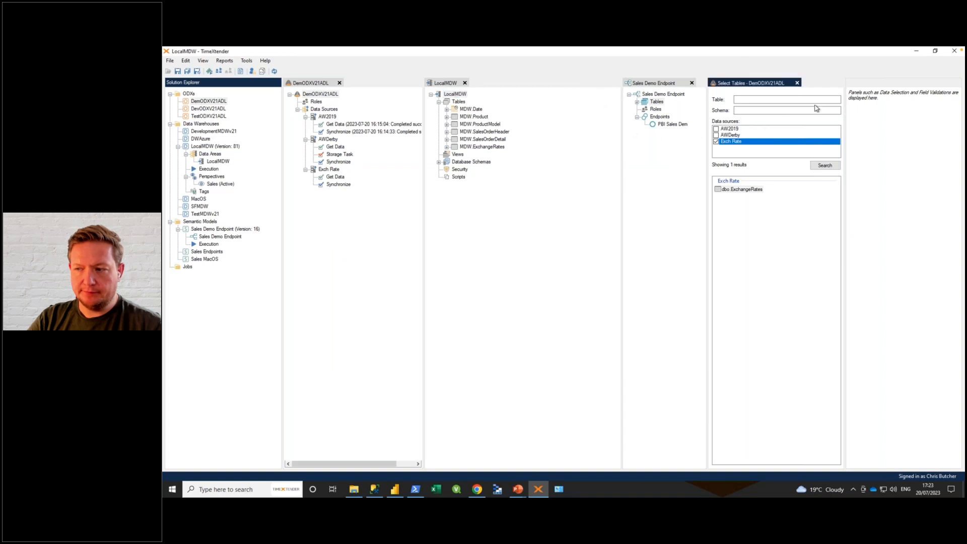
{"action": "left_click", "coordinate": [796, 83]}
{"action": "left_click", "coordinate": [748, 102]}
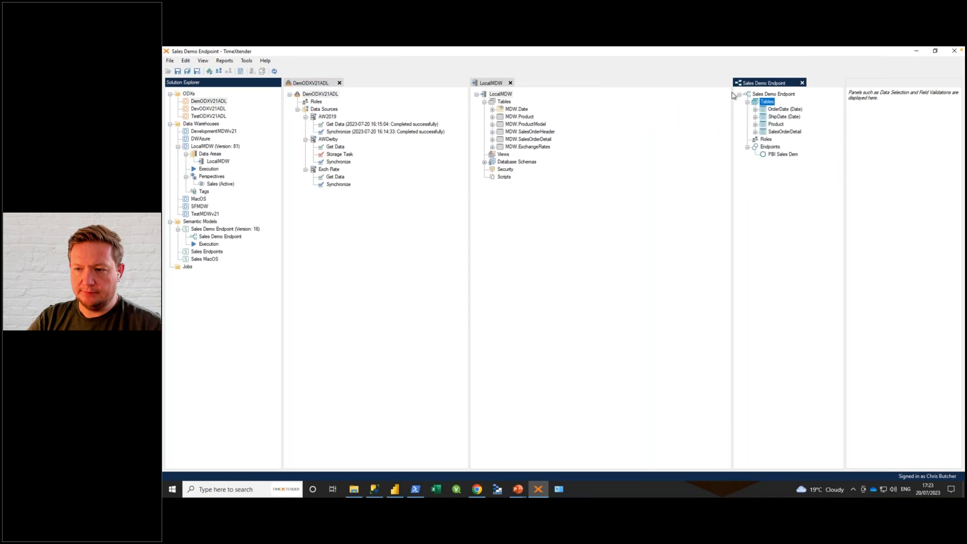
{"action": "left_click", "coordinate": [755, 132]}
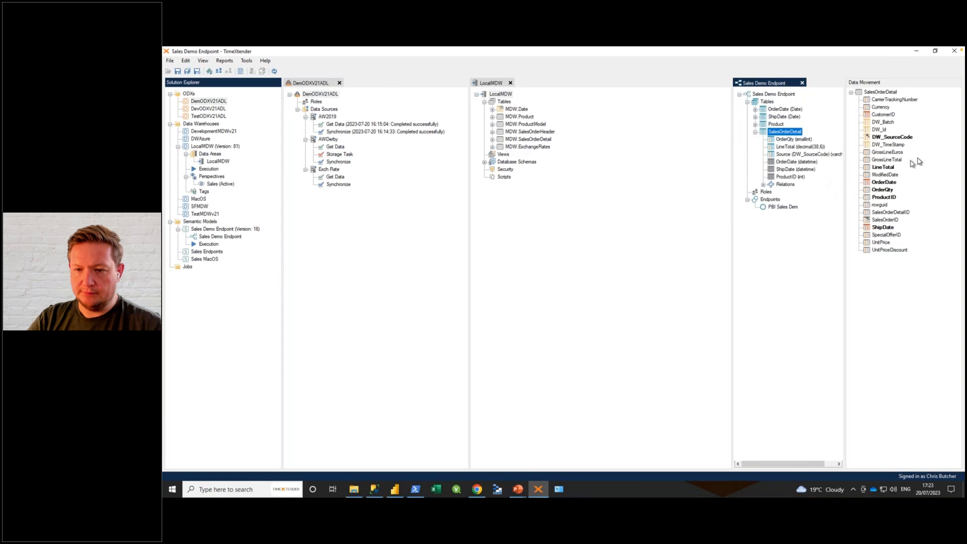
Step: Add GrossLineTotal to the endpoint's SalesOrderDetail table with the description Euros and the Currency data format set to € German (Germany)
{"action": "left_click", "coordinate": [884, 162]}
{"action": "left_click_drag", "start_coordinate": [884, 162], "coordinate": [787, 133]}
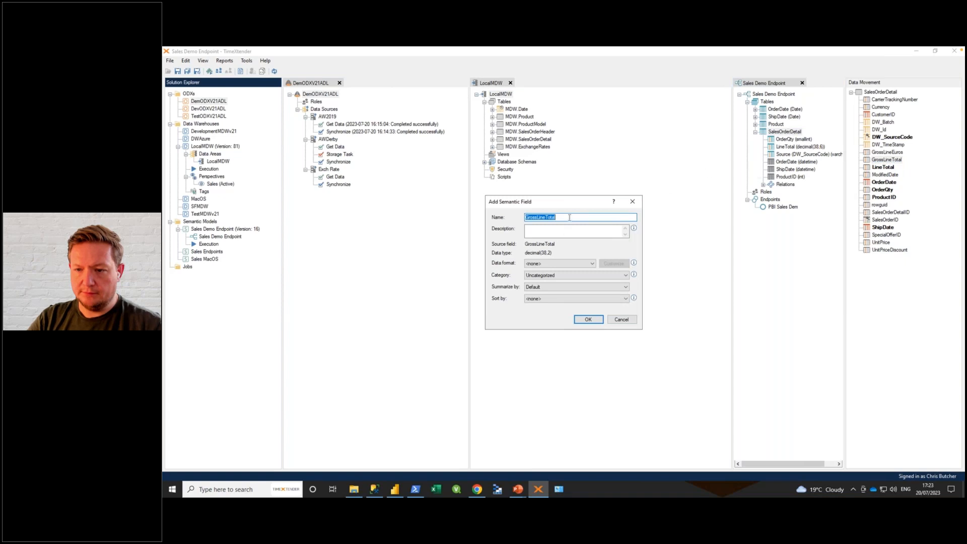
{"action": "left_click", "coordinate": [565, 229]}
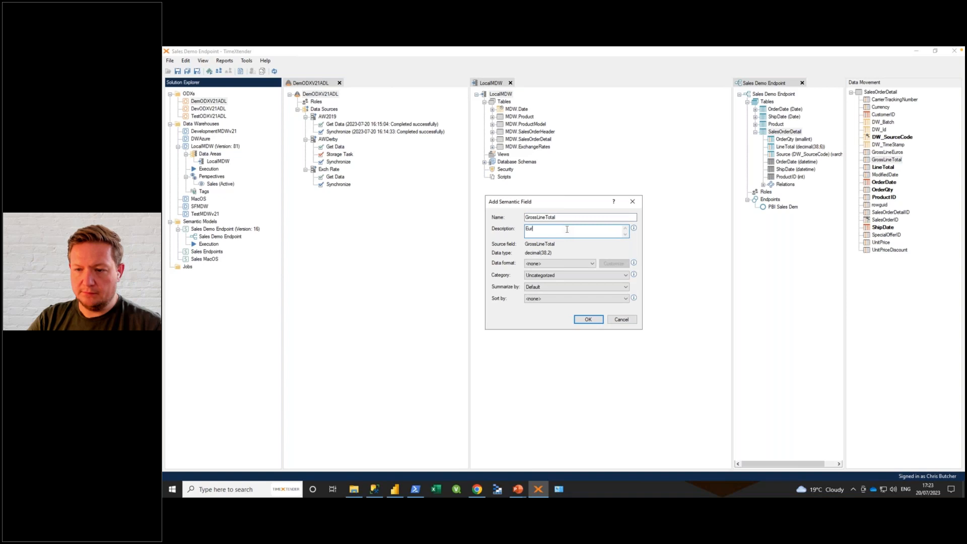
{"action": "left_click", "coordinate": [552, 264]}
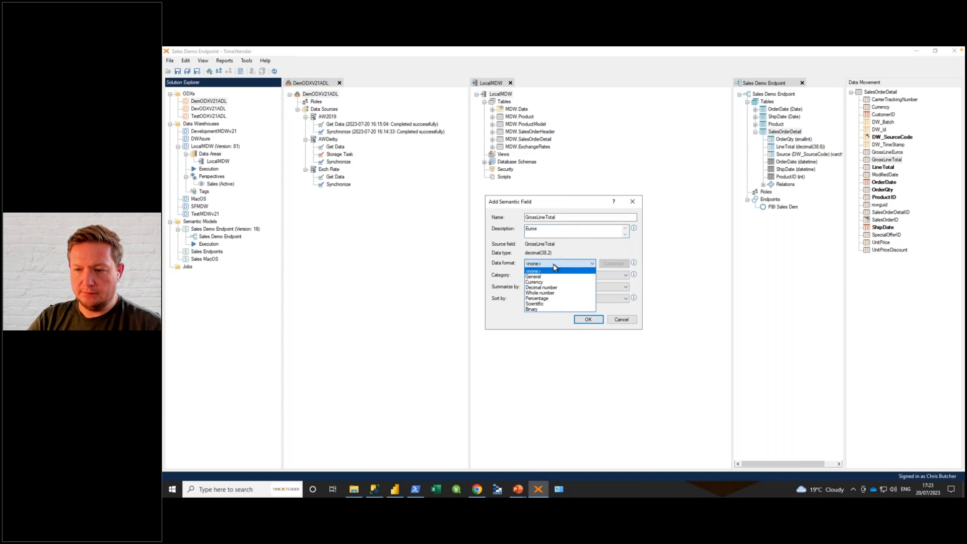
{"action": "left_click", "coordinate": [546, 283]}
{"action": "left_click", "coordinate": [613, 263]}
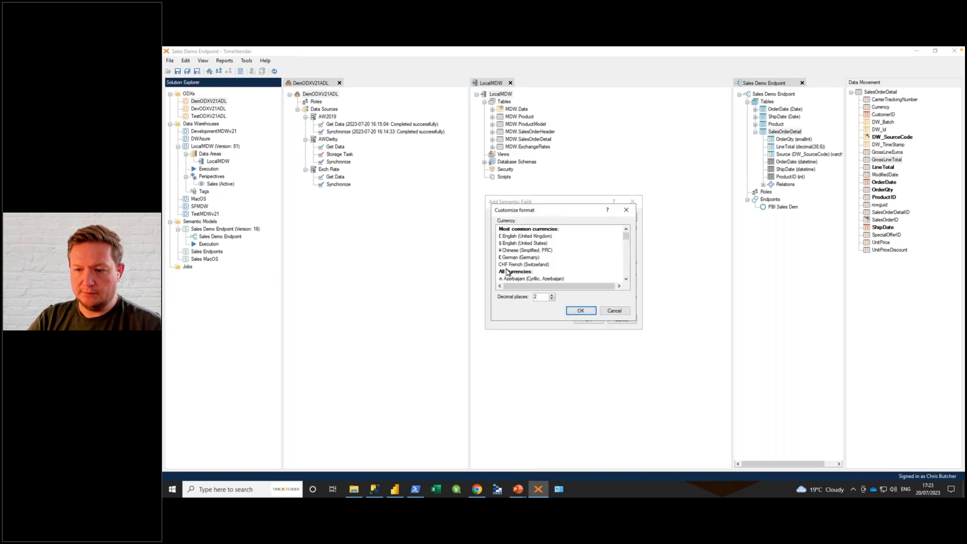
{"action": "left_click", "coordinate": [507, 257]}
{"action": "left_click", "coordinate": [587, 312]}
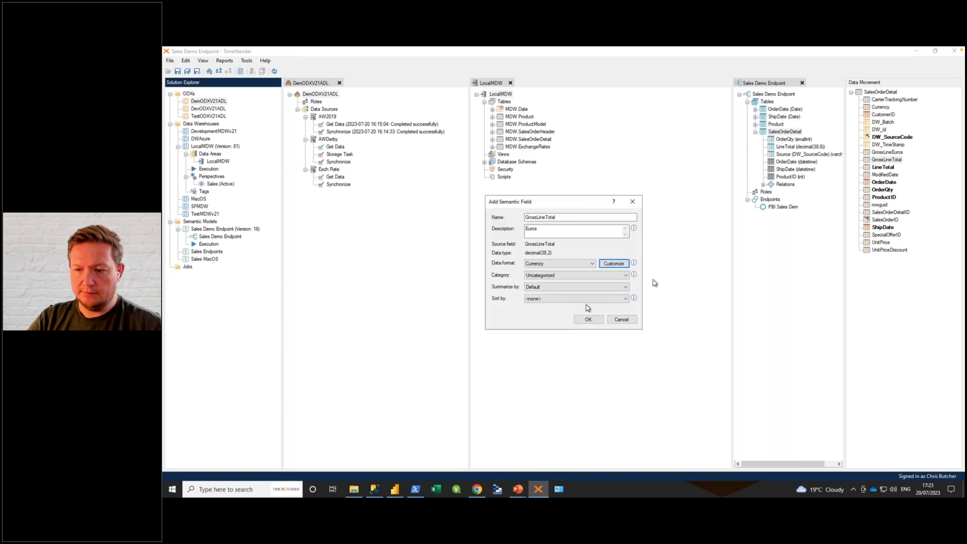
{"action": "left_click", "coordinate": [587, 321]}
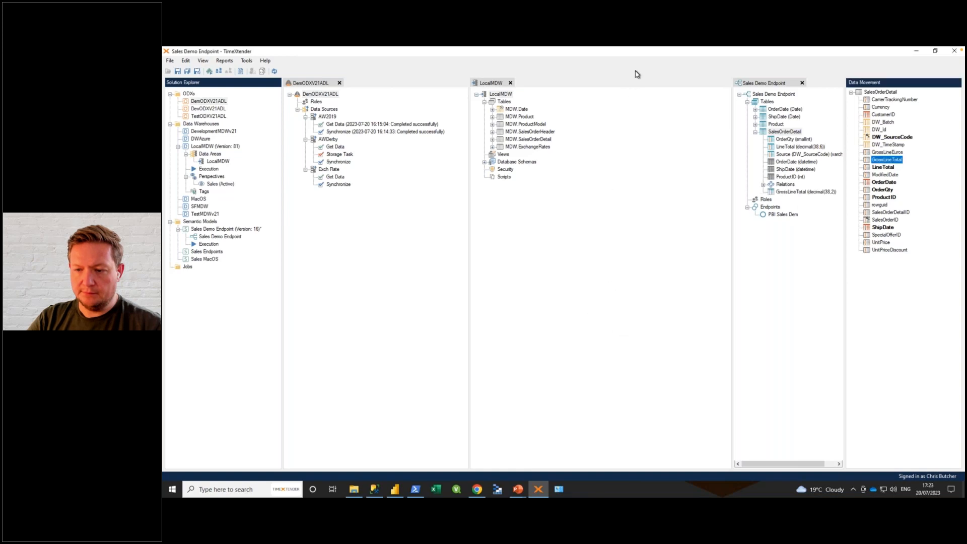
Step: Deploy and execute all objects of the Sales Demo Endpoint semantic model, saving the instance with the version note AW2019
{"action": "right_click", "coordinate": [771, 96]}
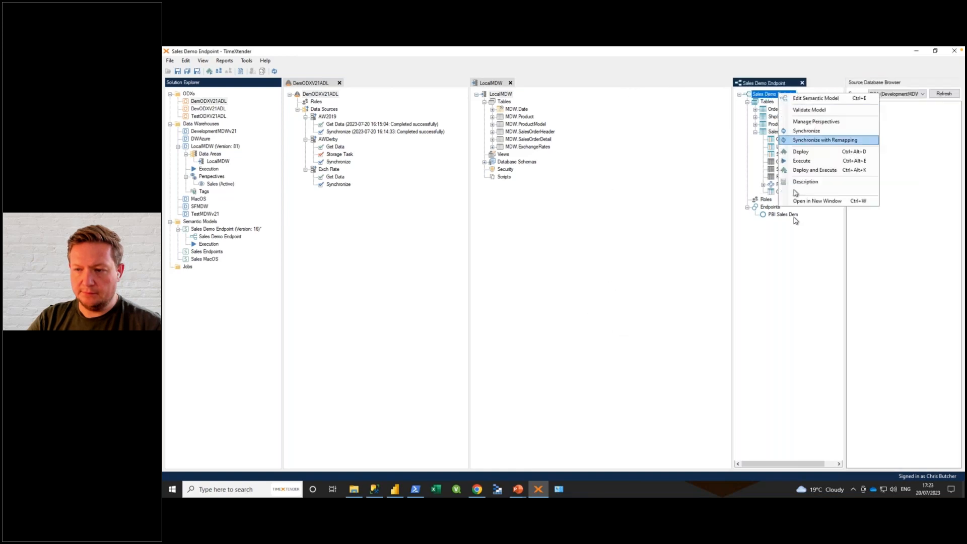
{"action": "left_click", "coordinate": [809, 171]}
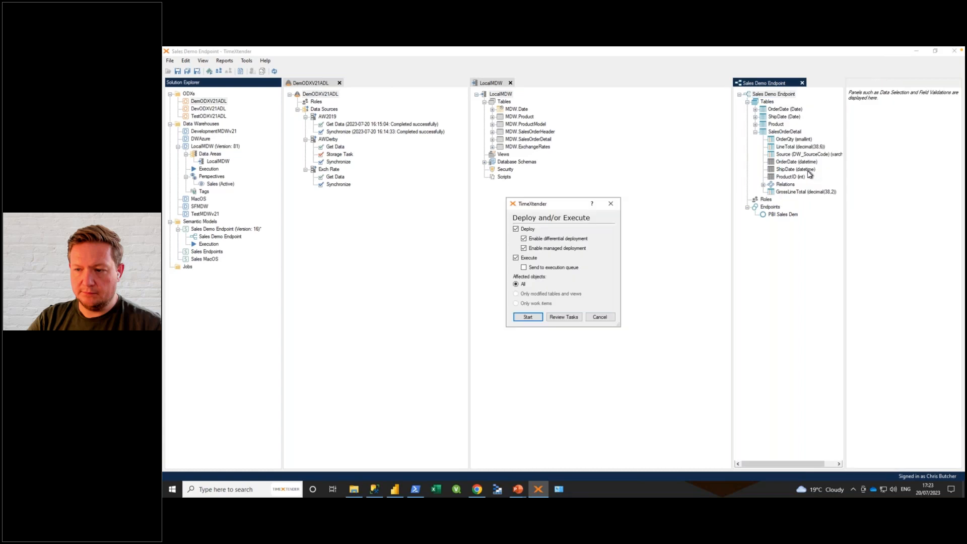
{"action": "left_click", "coordinate": [527, 317]}
{"action": "type", "text": "AW2019"}
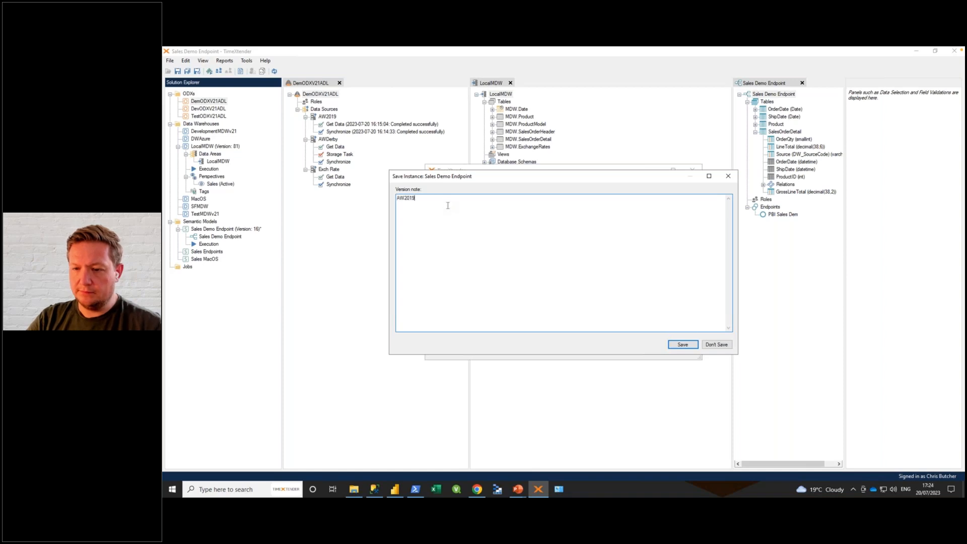
{"action": "left_click", "coordinate": [682, 345]}
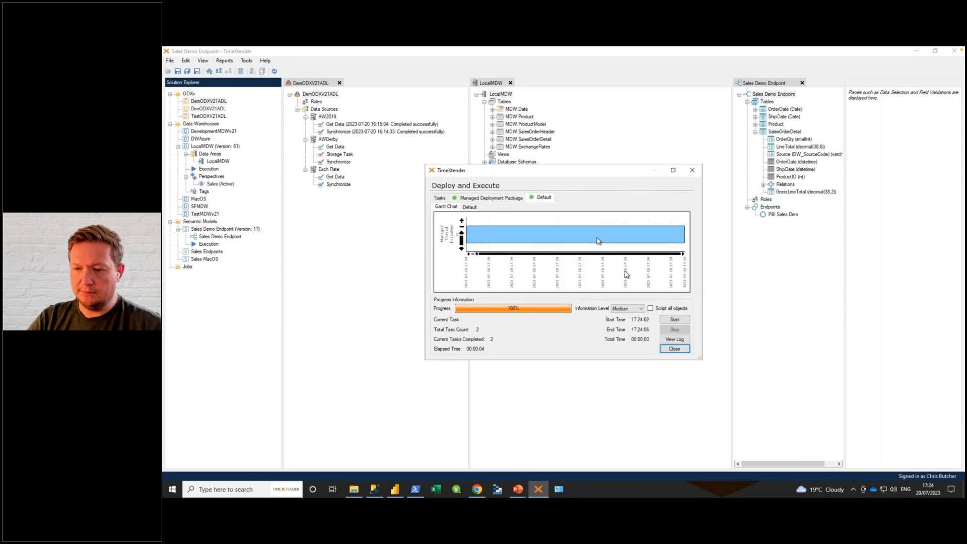
{"action": "left_click", "coordinate": [674, 349]}
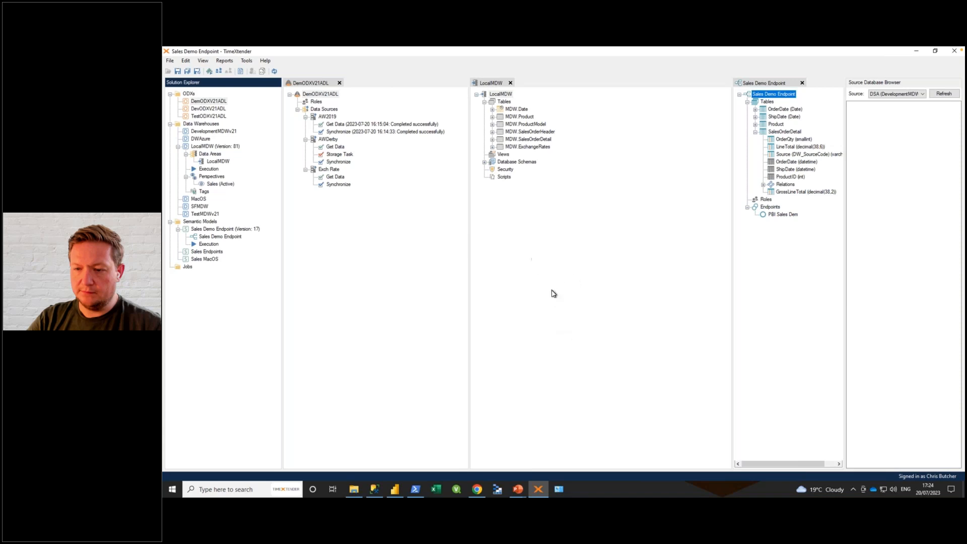
Step: Switch to Power BI Desktop, refresh the Financials report, and add GrossLineTotal from SalesOrderDetail to the product details table
{"action": "left_click", "coordinate": [394, 489]}
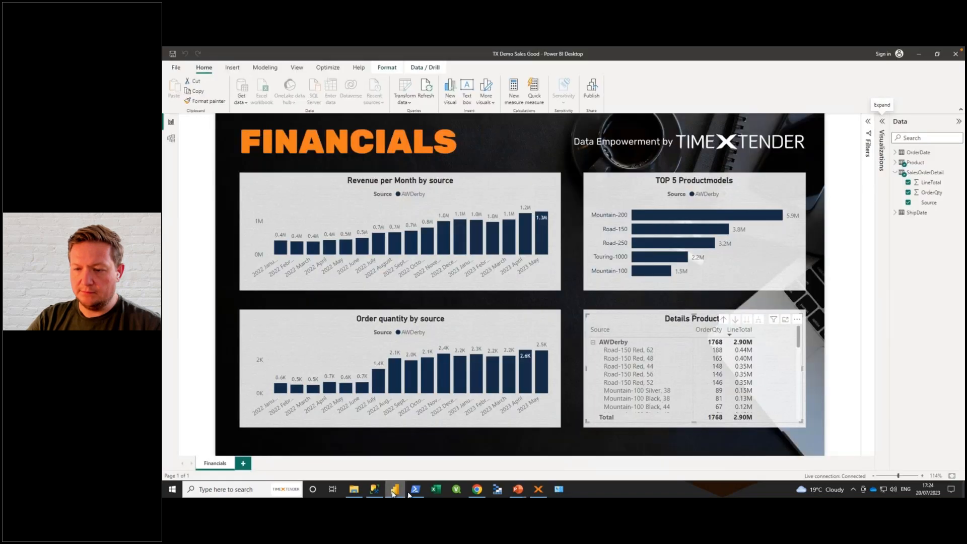
{"action": "left_click", "coordinate": [426, 87]}
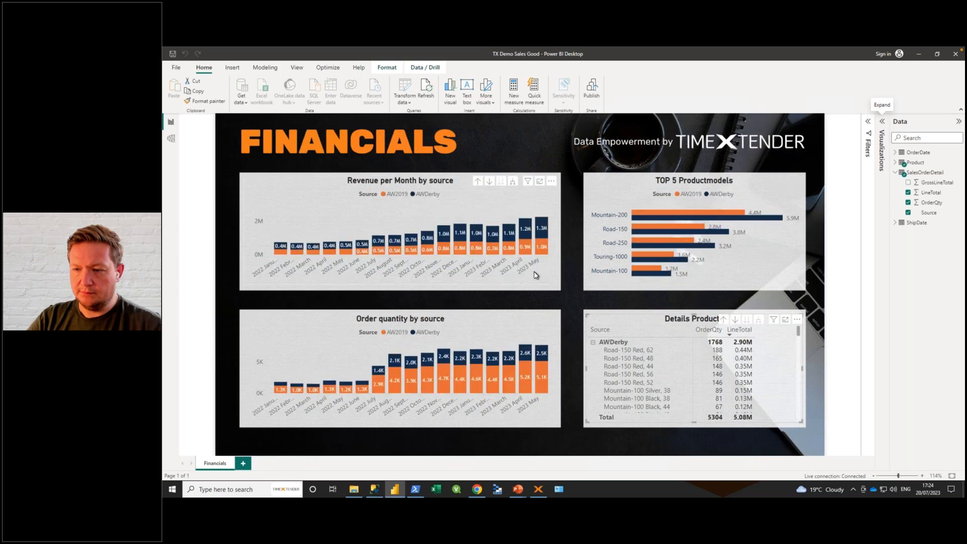
{"action": "left_click", "coordinate": [933, 184]}
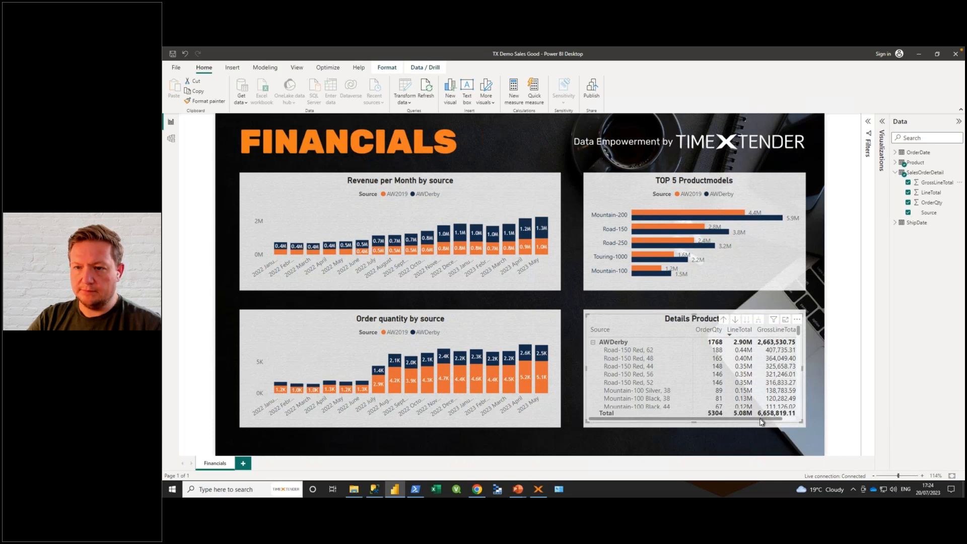
{"action": "left_click_drag", "start_coordinate": [798, 419], "coordinate": [709, 408]}
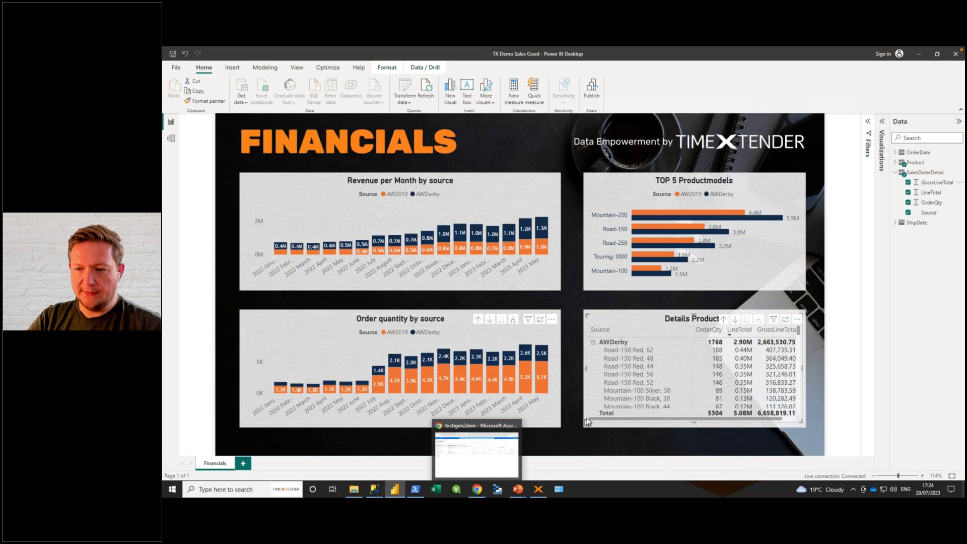
Step: Switch to TimeXtender and review the tasks and execution packages available for a new job named Daily, without creating the job
{"action": "left_click", "coordinate": [538, 491]}
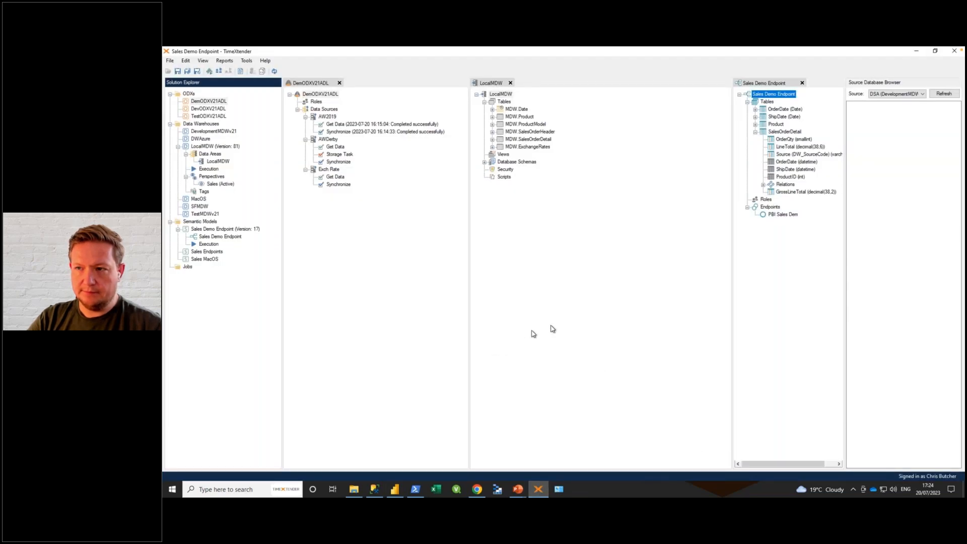
{"action": "left_click", "coordinate": [189, 267]}
{"action": "right_click", "coordinate": [189, 267]}
{"action": "left_click", "coordinate": [223, 271]}
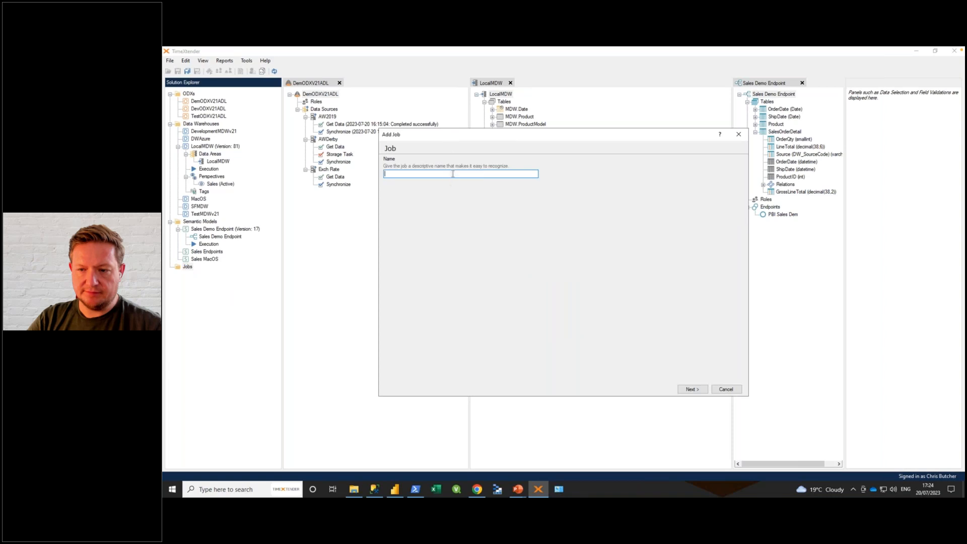
{"action": "type", "text": "Daily"}
{"action": "left_click", "coordinate": [690, 389]}
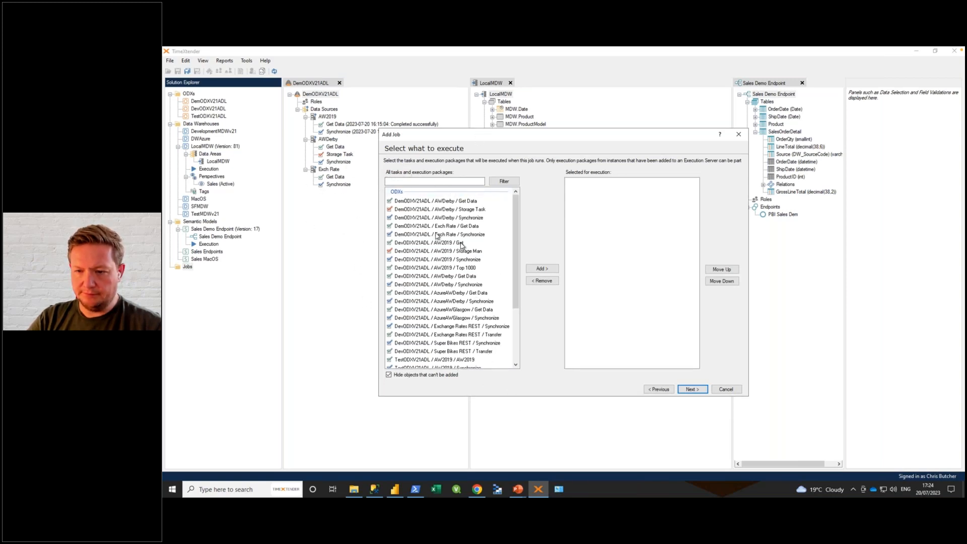
{"action": "left_click_drag", "start_coordinate": [517, 277], "coordinate": [519, 370]}
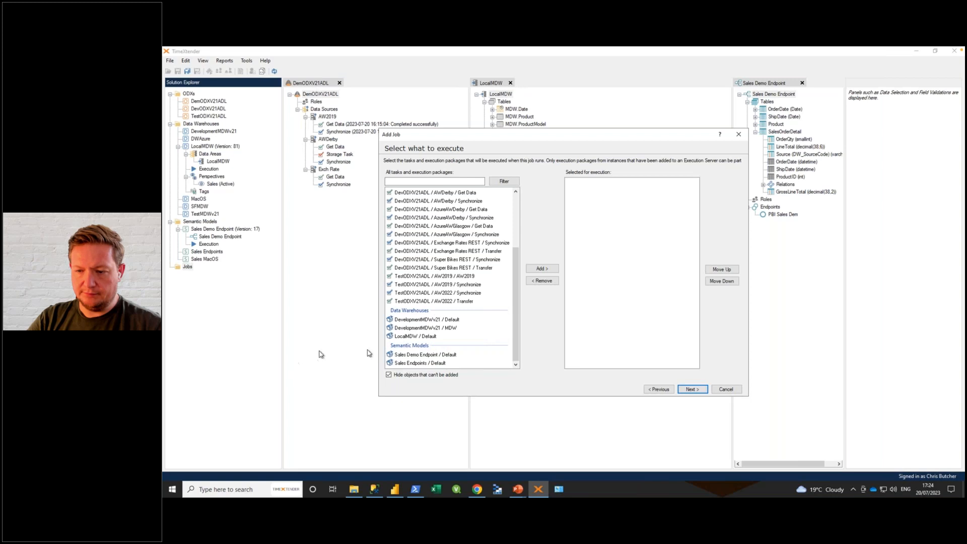
{"action": "left_click", "coordinate": [725, 389]}
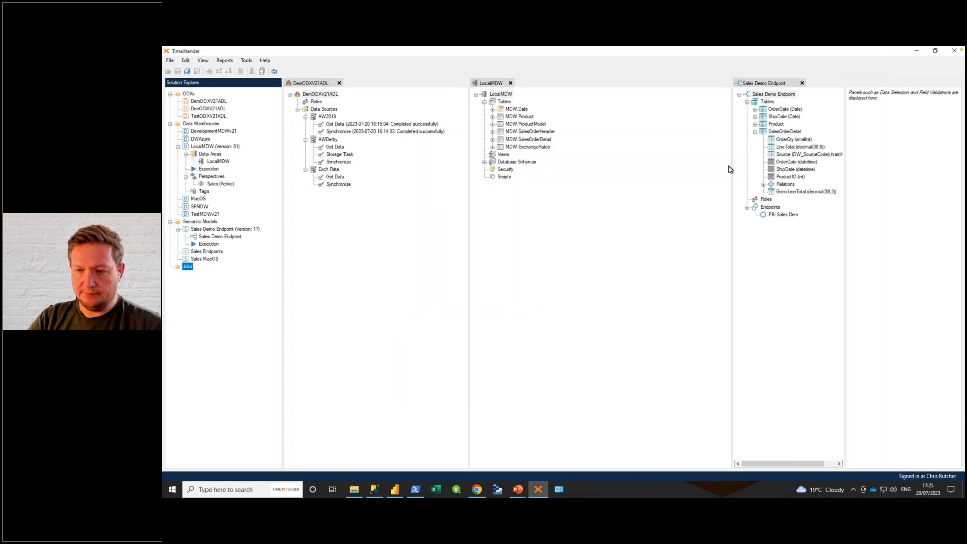
Step: Widen the Sales Demo Endpoint pane and view the data lineage of GrossLineTotal in its SalesOrderDetail table
{"action": "left_click_drag", "start_coordinate": [733, 167], "coordinate": [676, 168]}
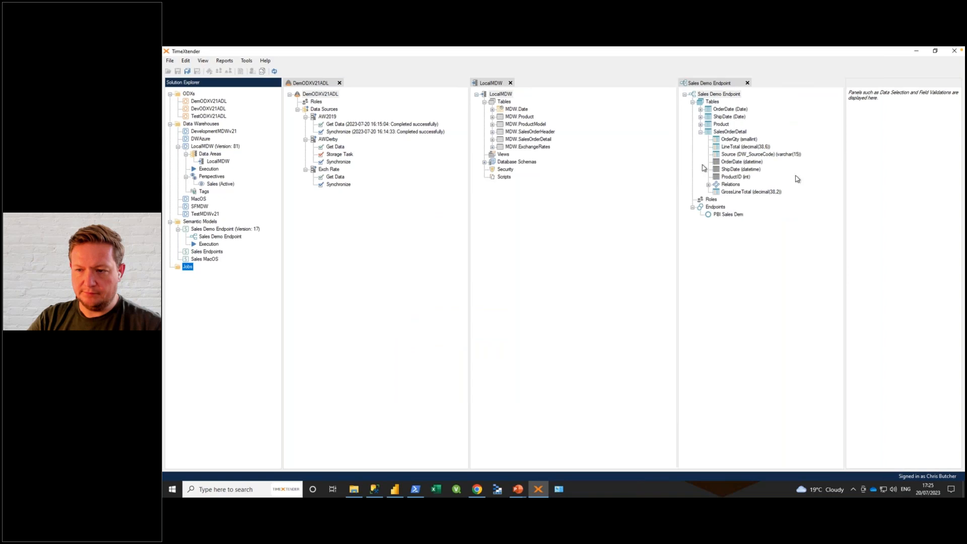
{"action": "right_click", "coordinate": [739, 196]}
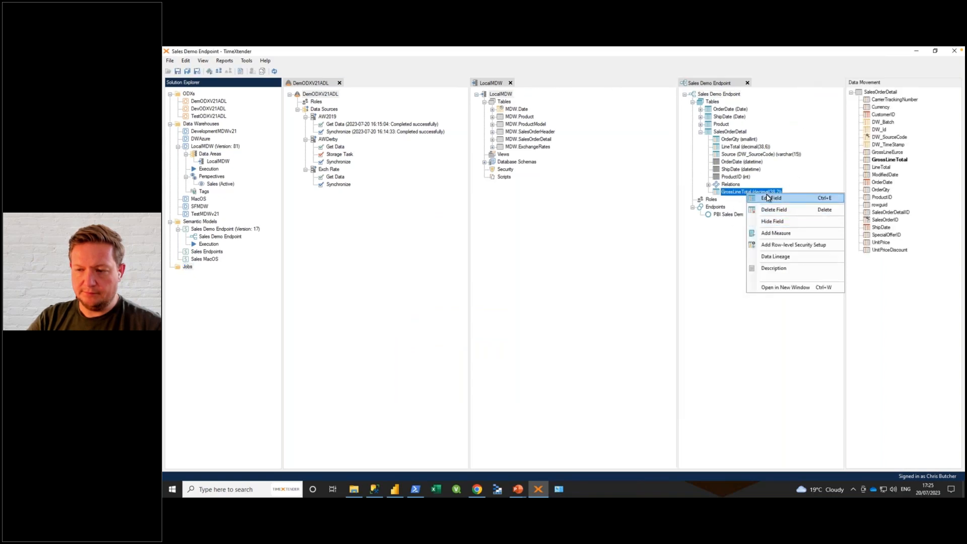
{"action": "left_click", "coordinate": [776, 257]}
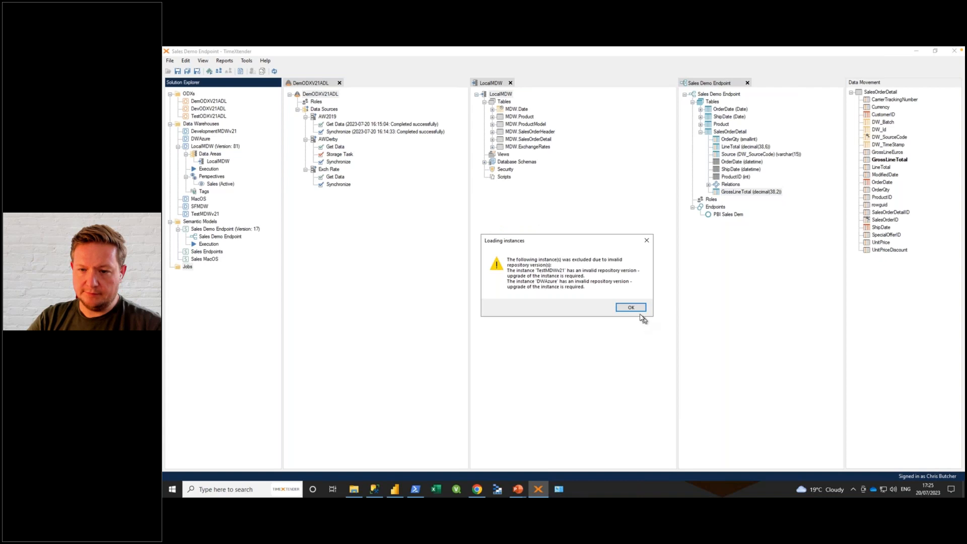
{"action": "left_click", "coordinate": [632, 310]}
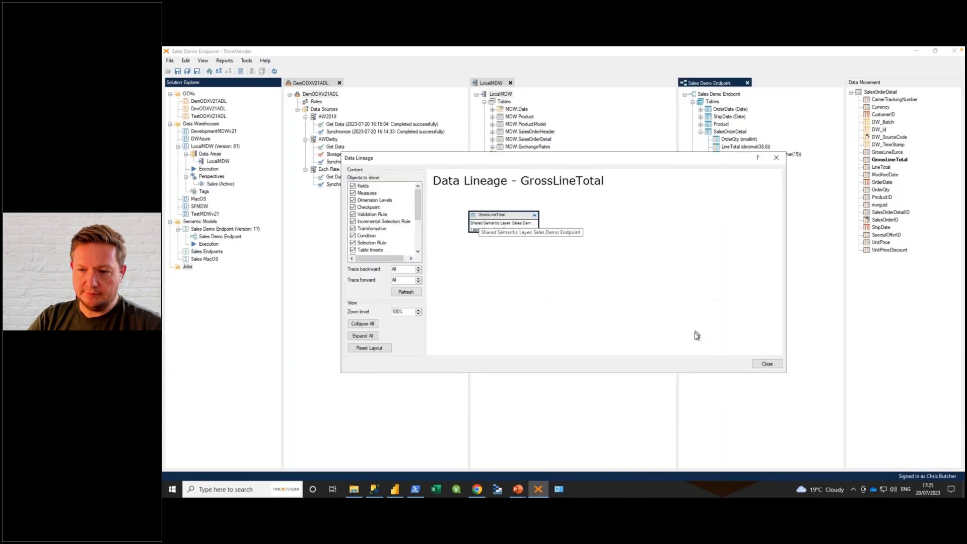
{"action": "left_click", "coordinate": [767, 363]}
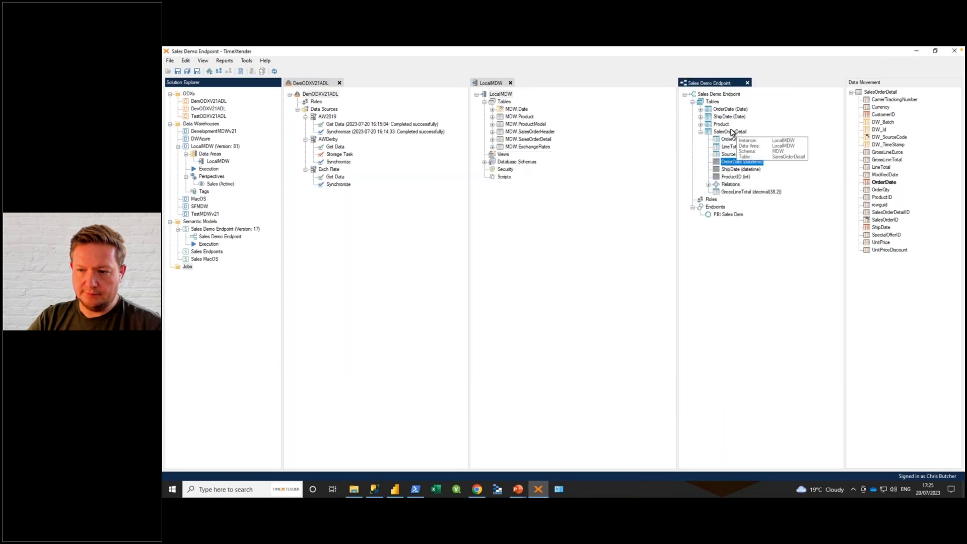
Step: Examine the data lineage of GrossLineTotal in the LocalMDW table MDW.SalesOrderDetail in an enlarged window, and close it
{"action": "left_click", "coordinate": [492, 139]}
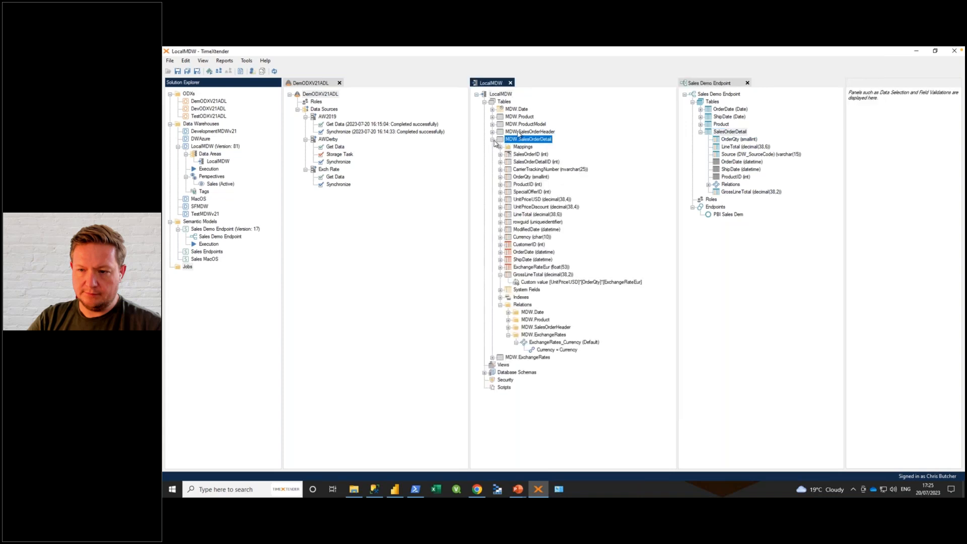
{"action": "left_click", "coordinate": [543, 283]}
{"action": "right_click", "coordinate": [544, 283]}
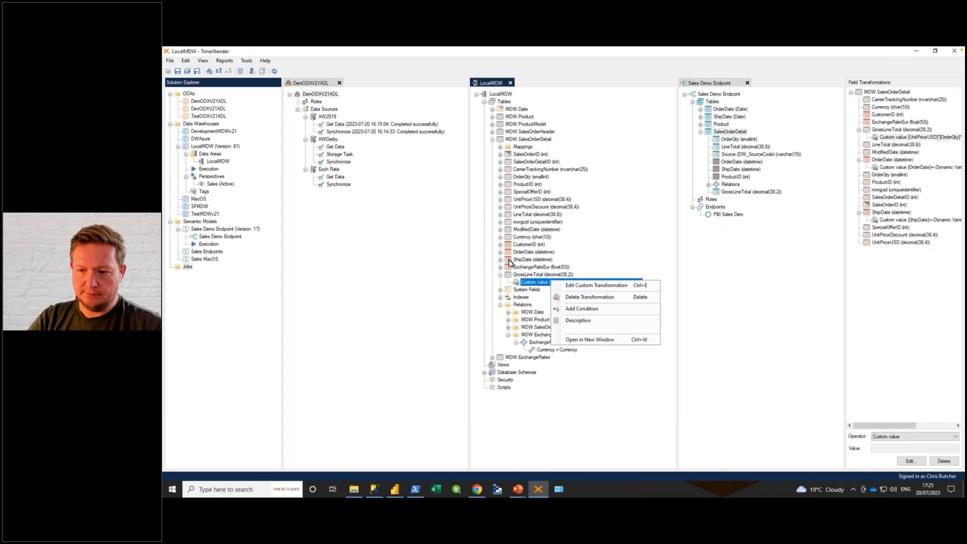
{"action": "right_click", "coordinate": [525, 274]}
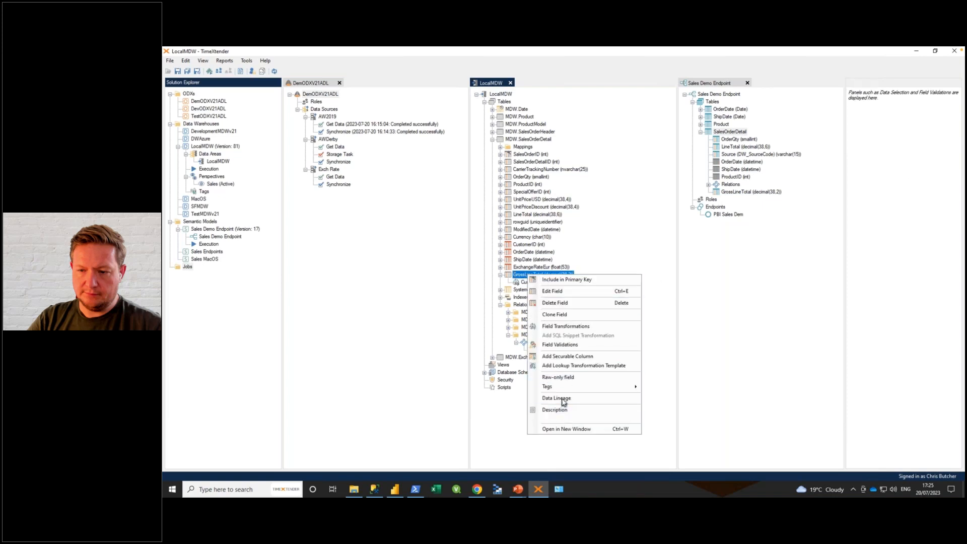
{"action": "left_click", "coordinate": [563, 399]}
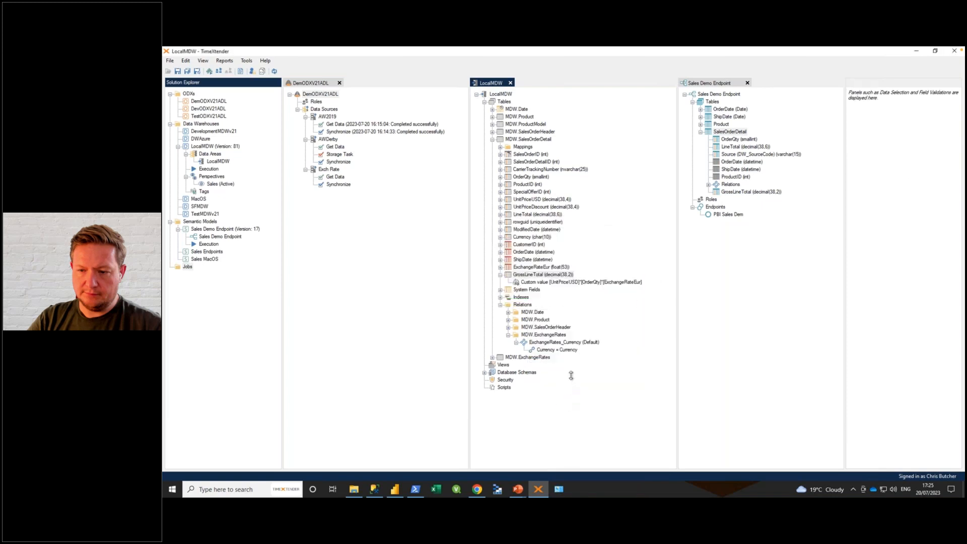
{"action": "left_click_drag", "start_coordinate": [786, 374], "coordinate": [913, 475]}
{"action": "left_click_drag", "start_coordinate": [636, 161], "coordinate": [572, 109]}
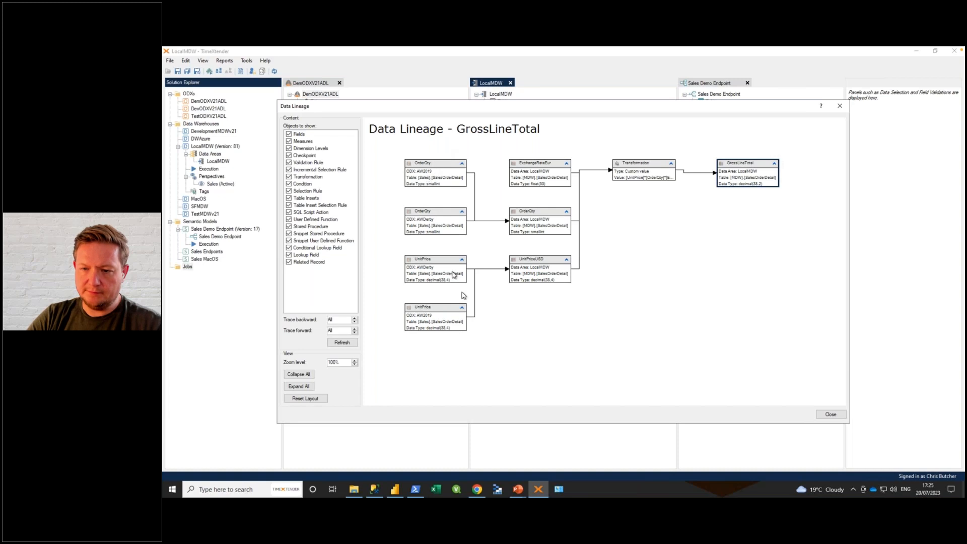
{"action": "left_click", "coordinate": [838, 108]}
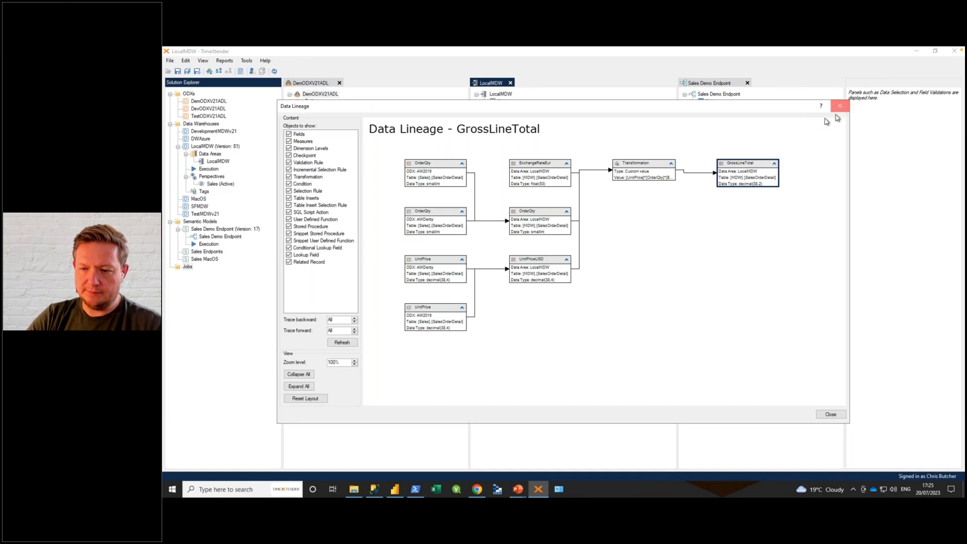
Step: Generate PDF documentation of the LocalMDW data area with the default template and save it in the Documents folder
{"action": "right_click", "coordinate": [502, 95]}
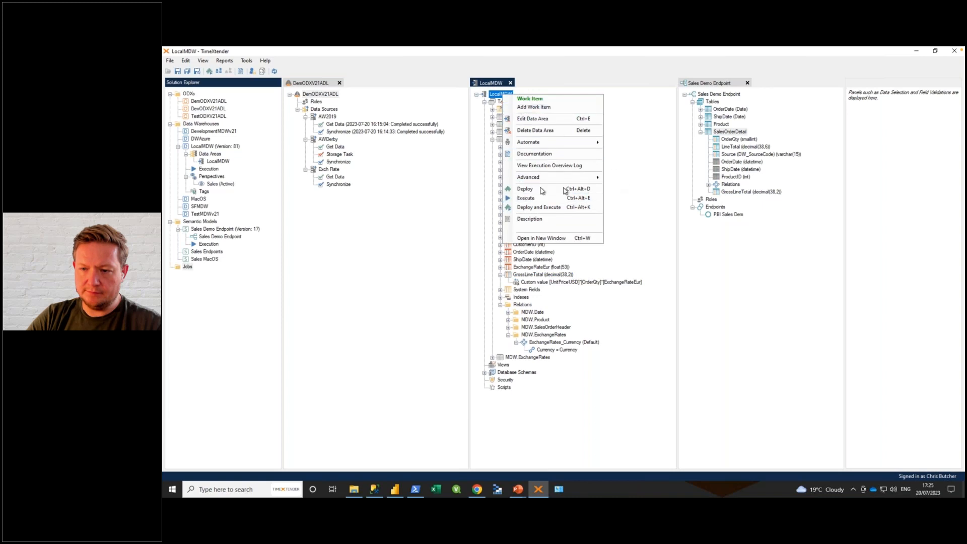
{"action": "left_click", "coordinate": [524, 154]}
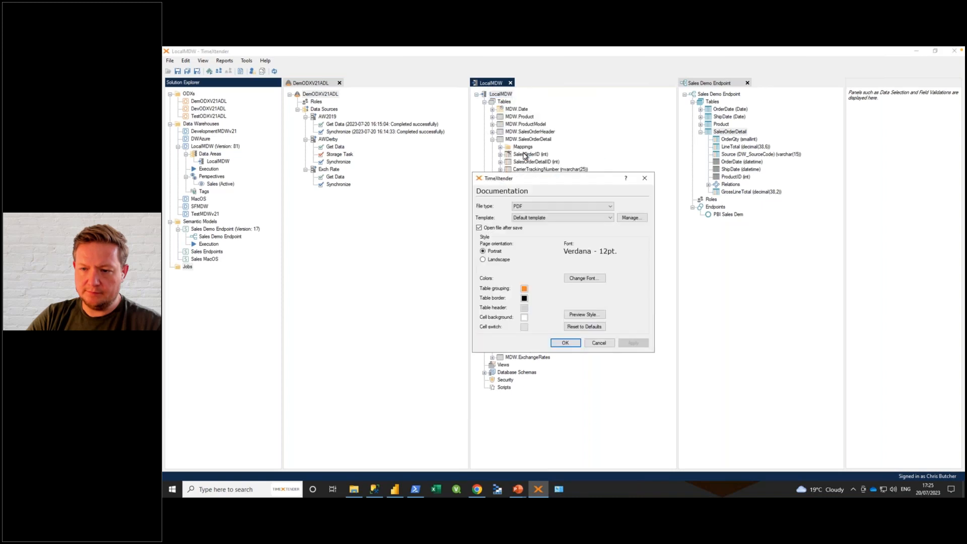
{"action": "left_click", "coordinate": [565, 343]}
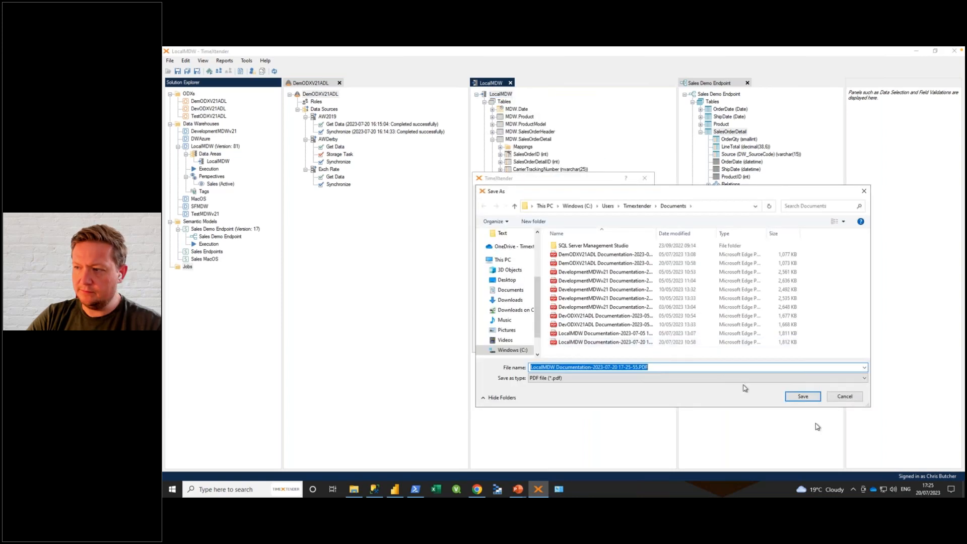
{"action": "left_click", "coordinate": [800, 396]}
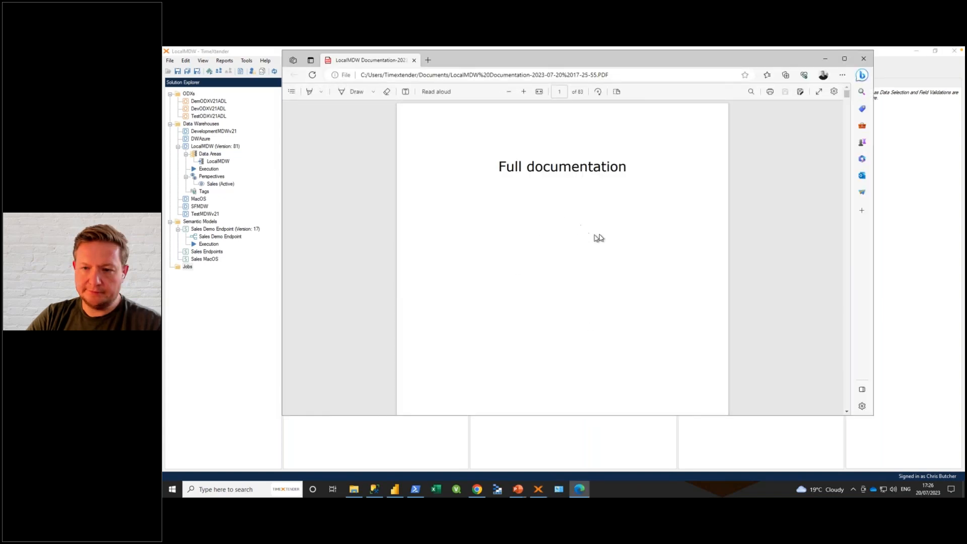
Step: Examine the MDW.SalesOrderDetail section and its relation diagram in the generated documentation, and close the PDF
{"action": "scroll", "coordinate": [604, 237], "scroll_direction": "down", "scroll_amount": 5}
{"action": "scroll", "coordinate": [612, 236], "scroll_direction": "down", "scroll_amount": 2}
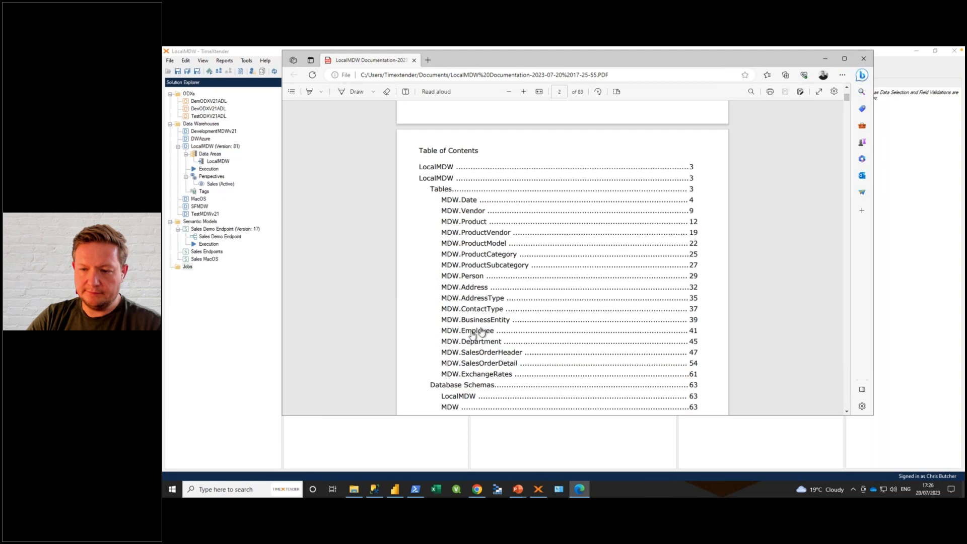
{"action": "left_click", "coordinate": [482, 366]}
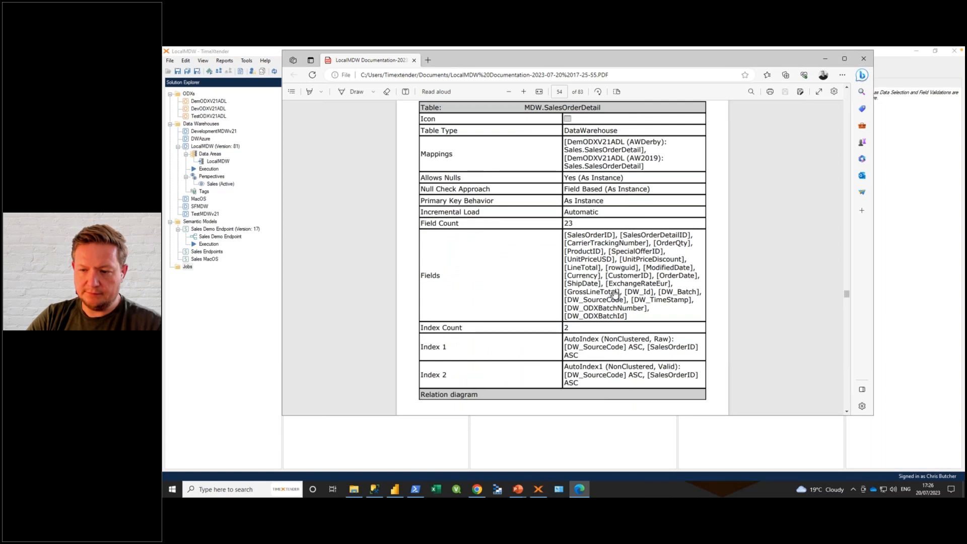
{"action": "scroll", "coordinate": [612, 285], "scroll_direction": "down", "scroll_amount": 7}
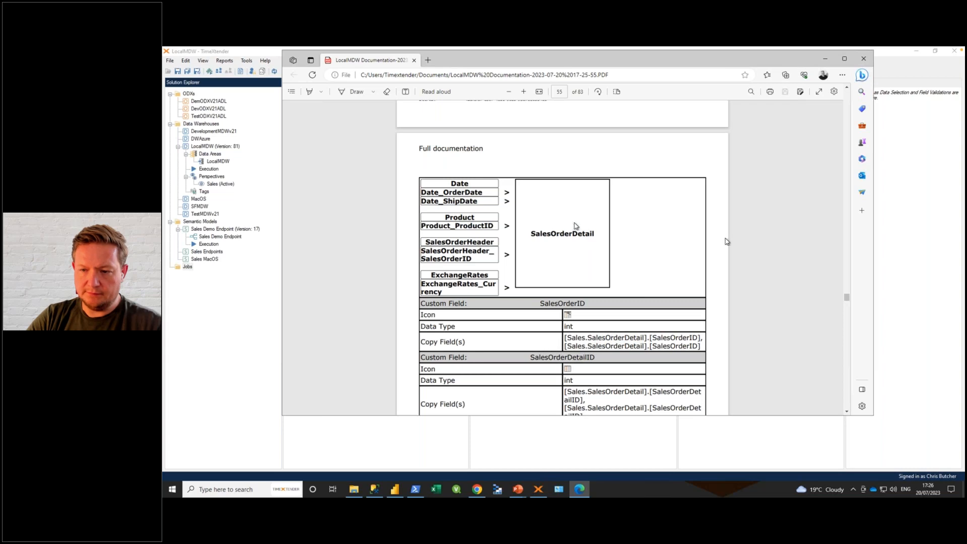
{"action": "scroll", "coordinate": [555, 287], "scroll_direction": "up", "scroll_amount": 6}
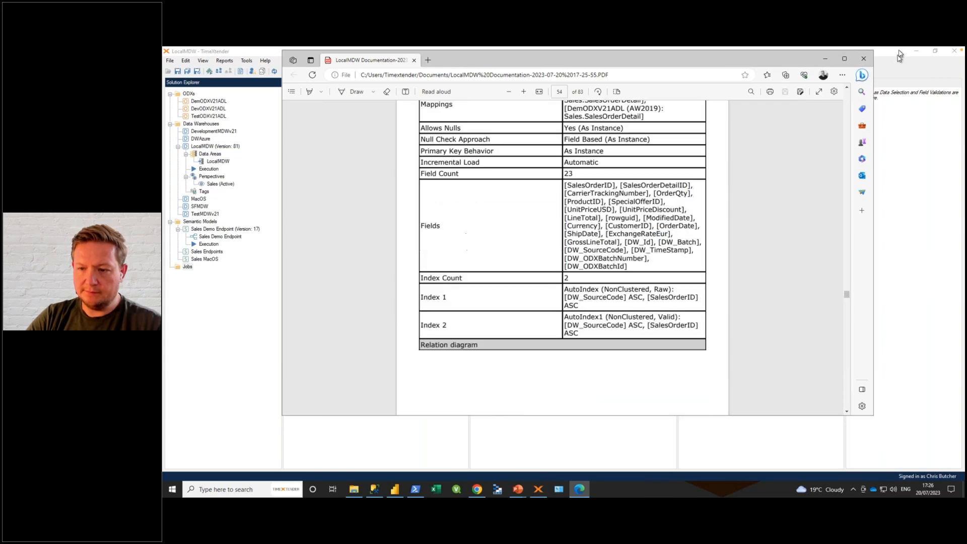
{"action": "left_click", "coordinate": [864, 58]}
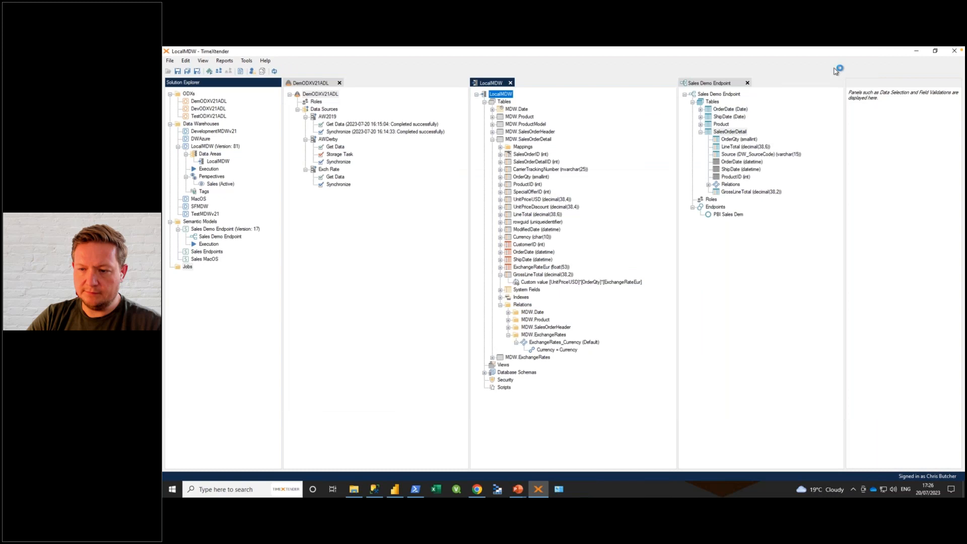
Step: Refresh the DemODXV21ADL ODX, and generate its PDF documentation with the default template, saved in the Documents folder
{"action": "right_click", "coordinate": [318, 96]}
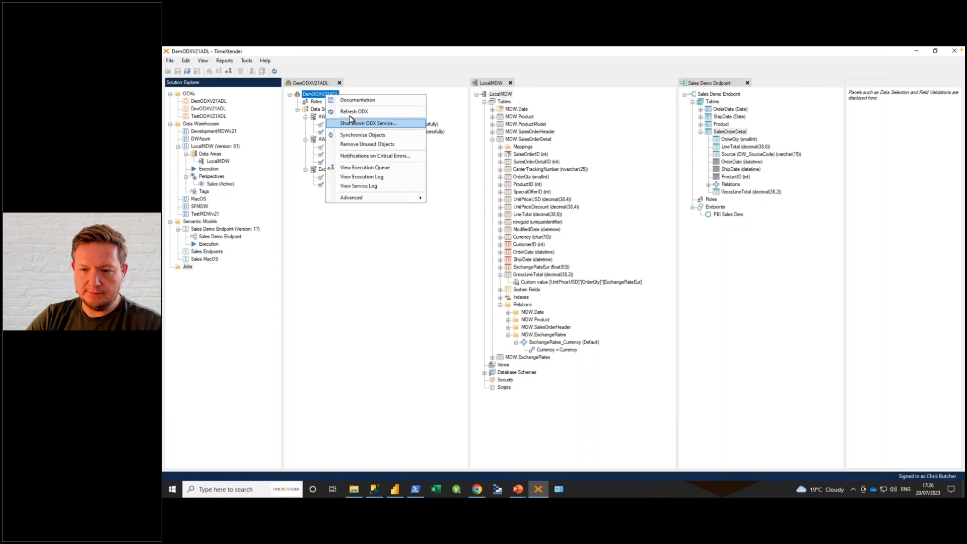
{"action": "left_click", "coordinate": [353, 112]}
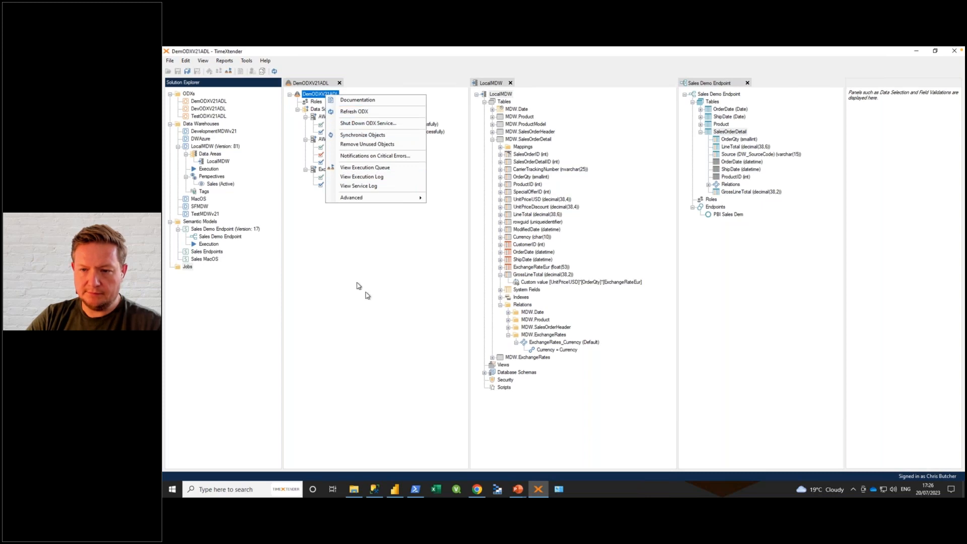
{"action": "right_click", "coordinate": [320, 96]}
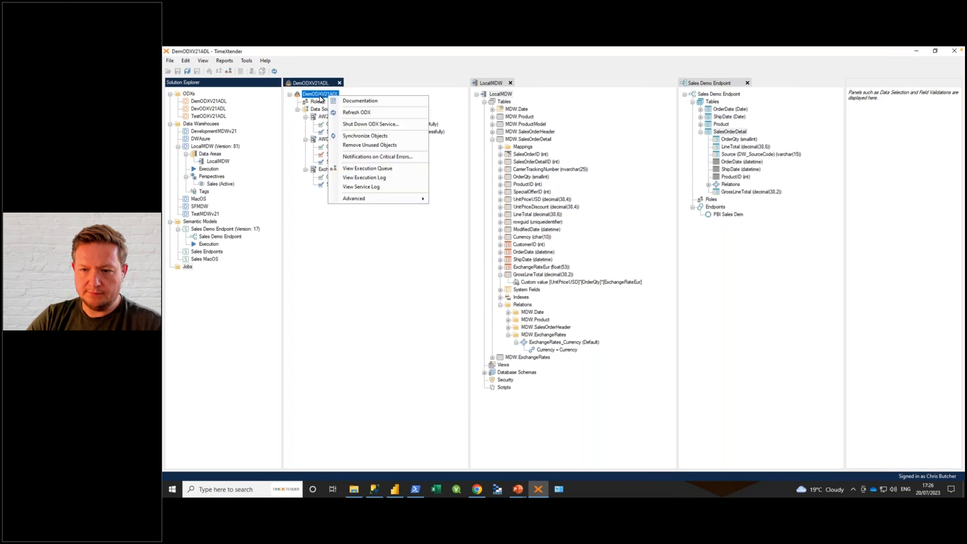
{"action": "left_click", "coordinate": [361, 100]}
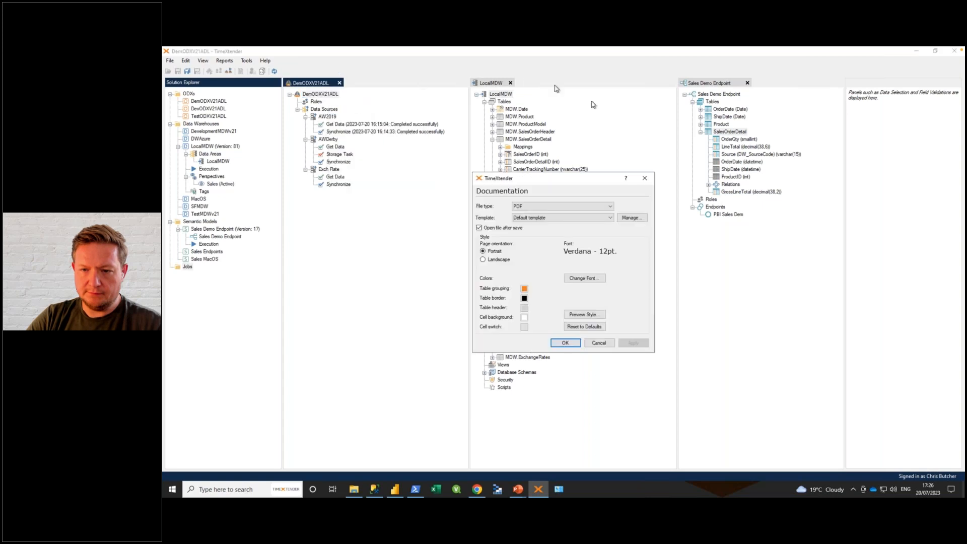
{"action": "left_click", "coordinate": [569, 345]}
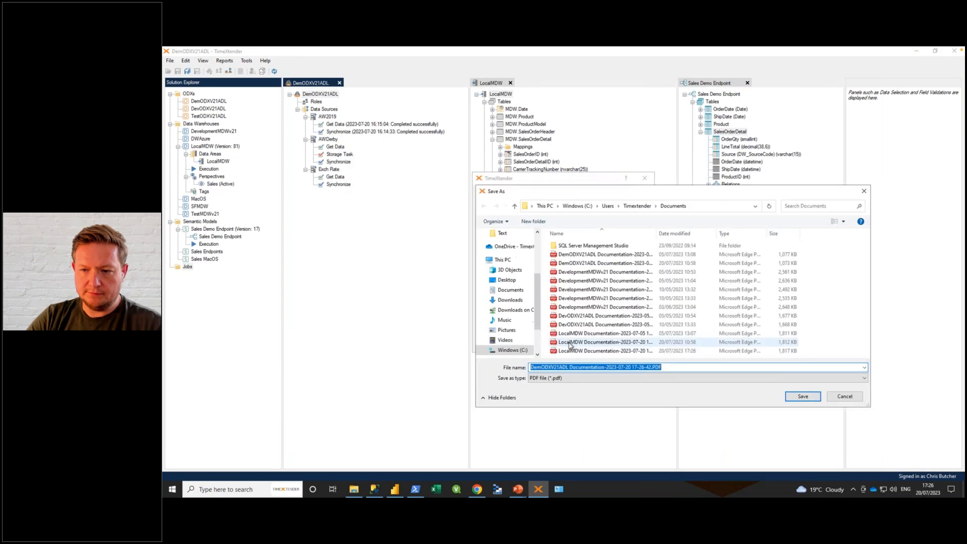
{"action": "left_click", "coordinate": [807, 399]}
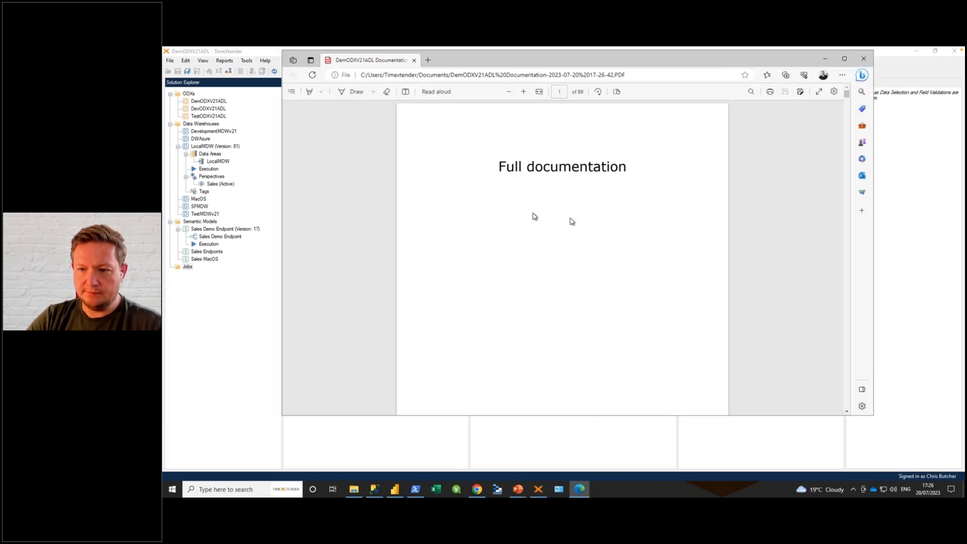
{"action": "scroll", "coordinate": [598, 208], "scroll_direction": "down", "scroll_amount": 8}
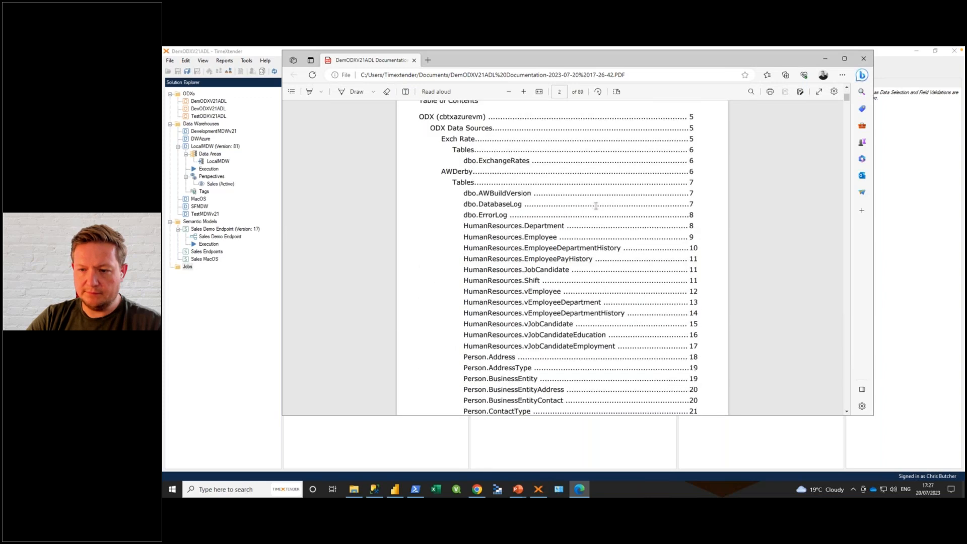